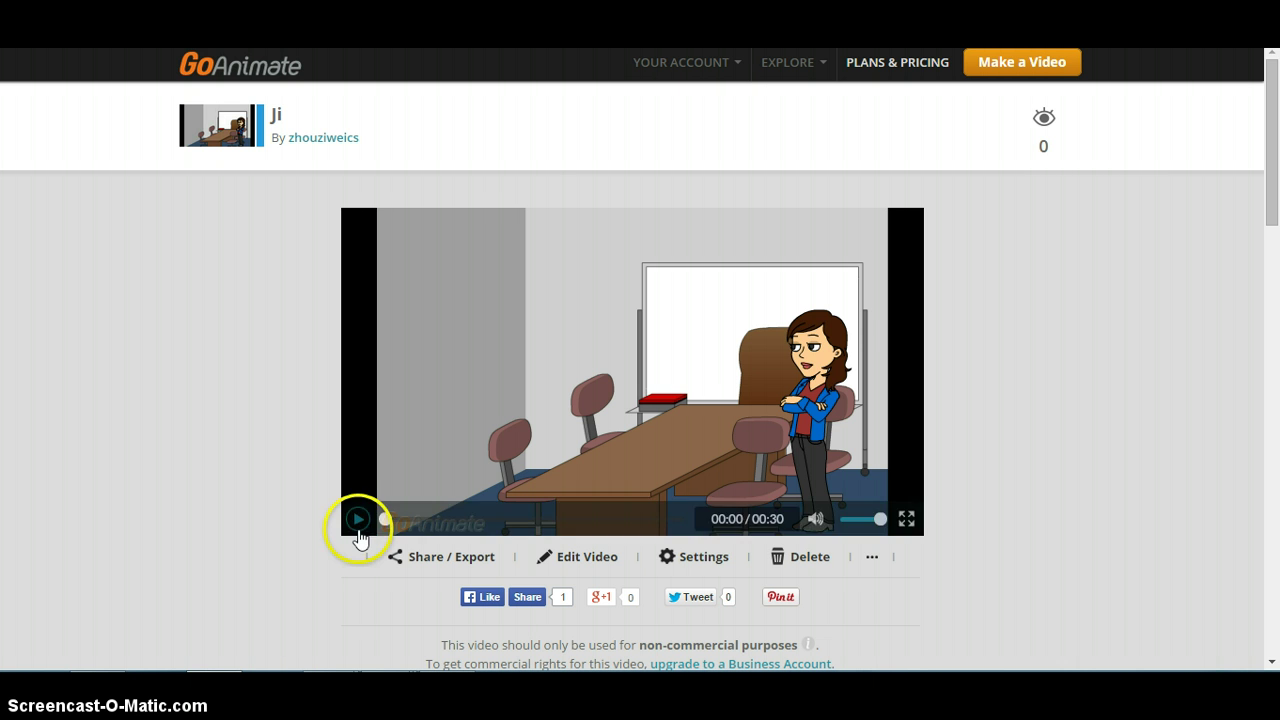
# Play the finished Ji video and pause it at 00:15.
pyautogui.click(357, 530)
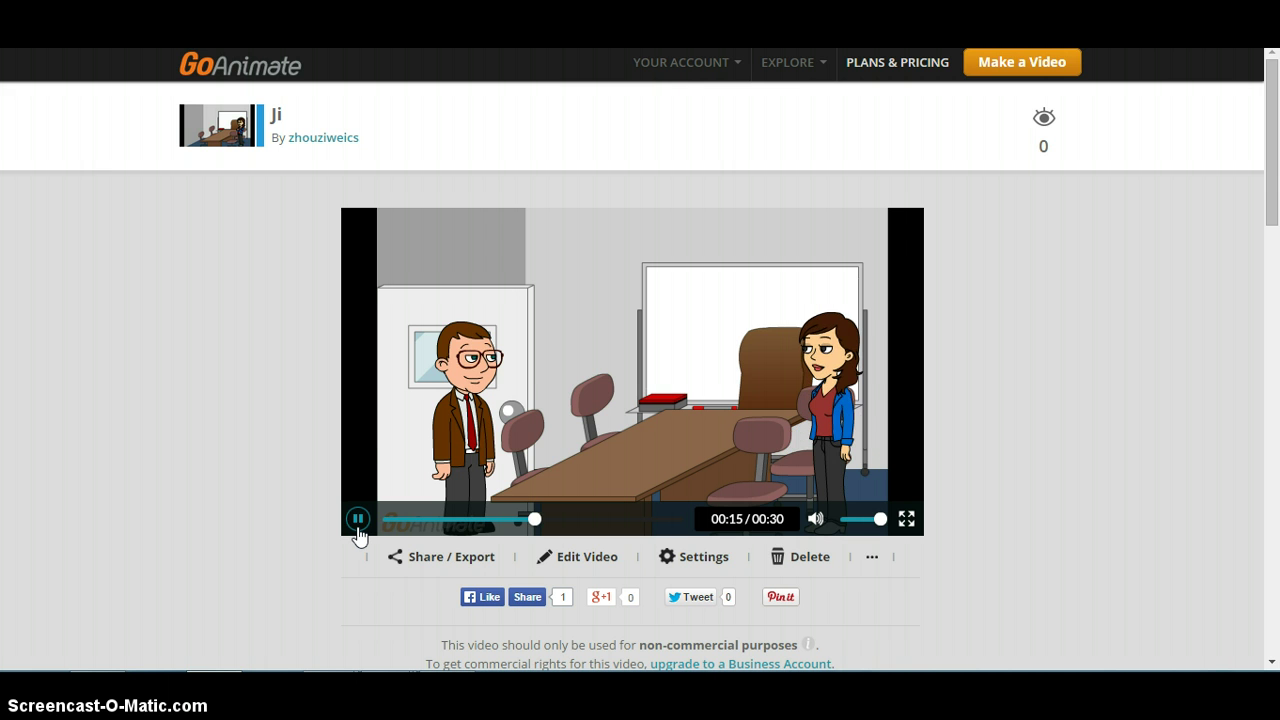
pyautogui.click(357, 530)
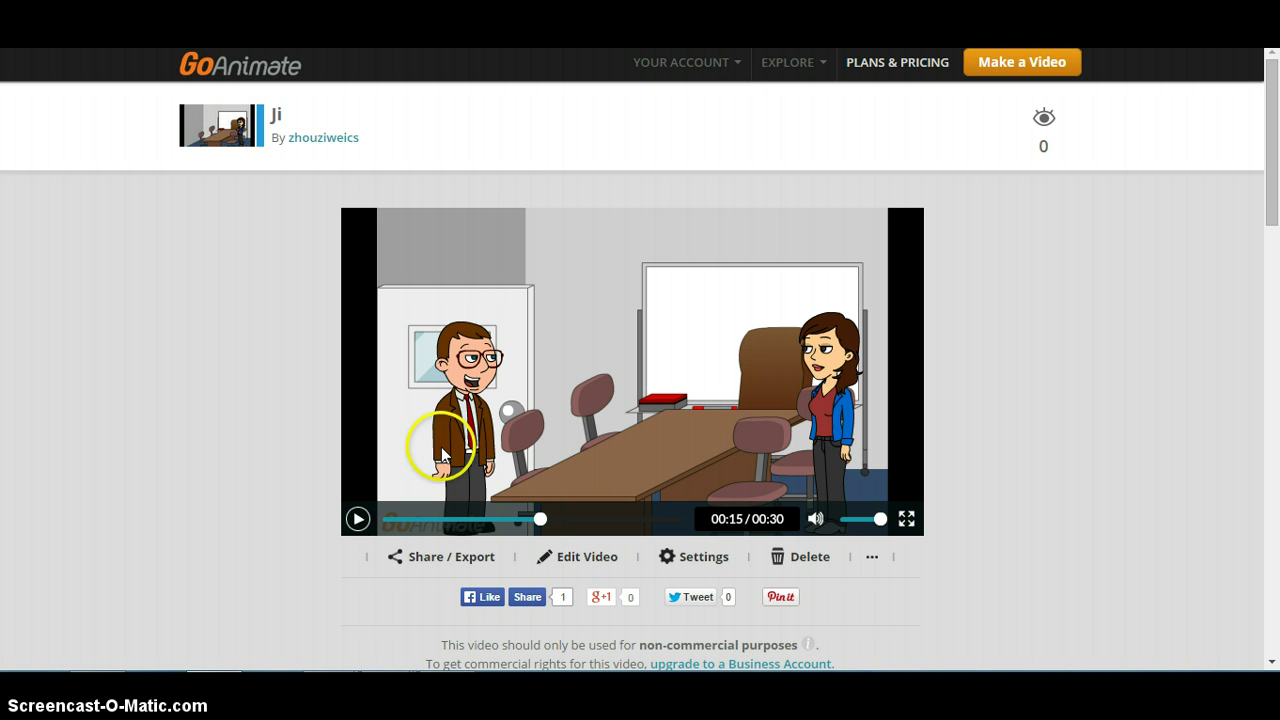
# Load goanimate.com in a new Chrome tab.
pyautogui.hotkey('ctrl', 't')
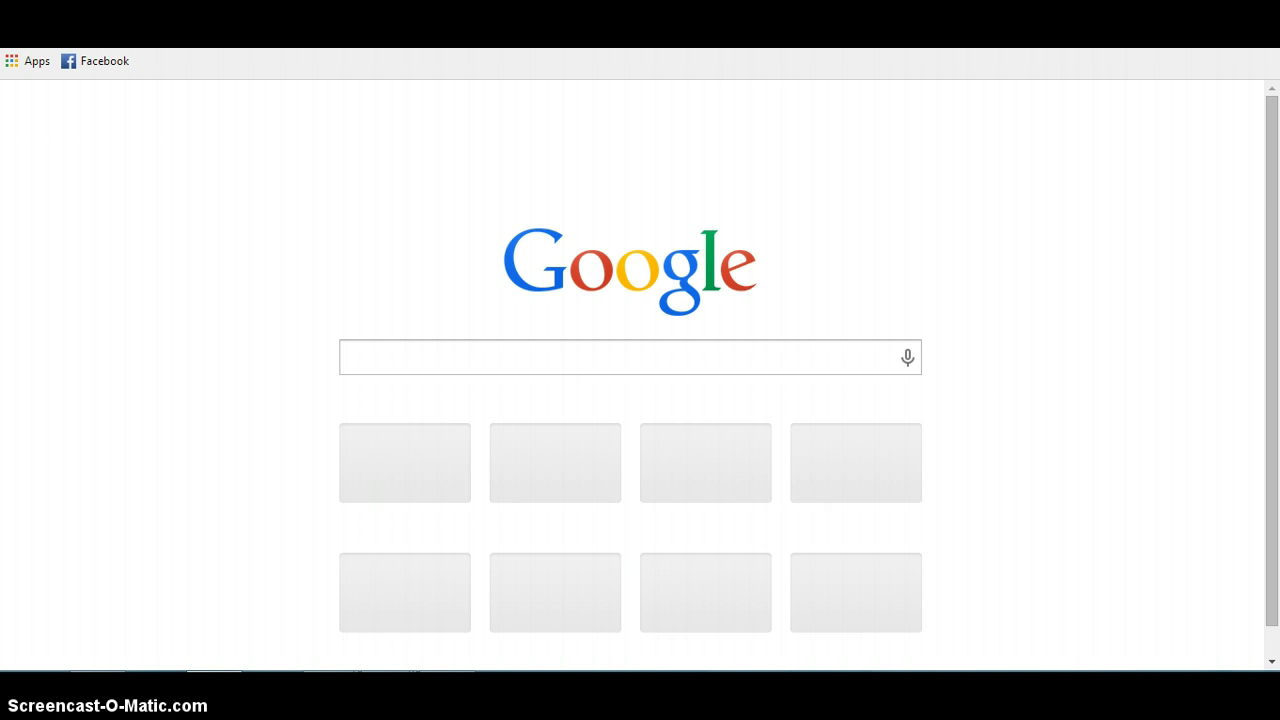
pyautogui.write('goanimate')
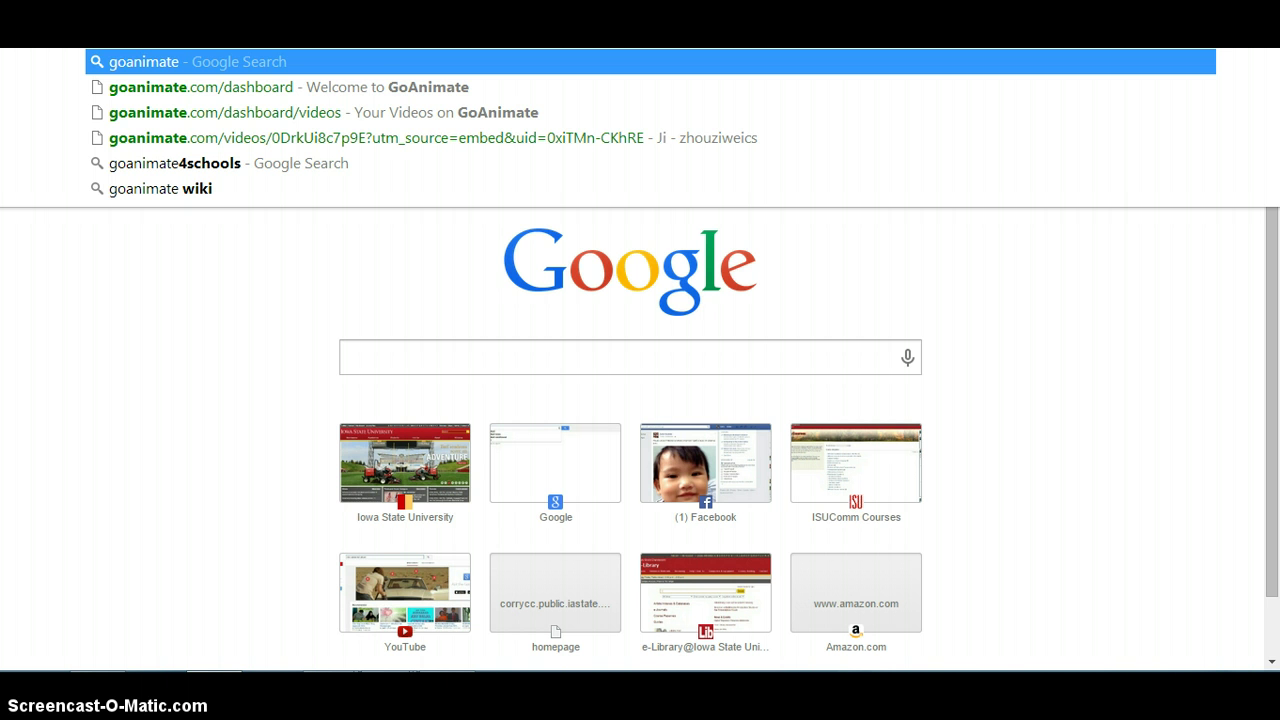
pyautogui.write('.co')
pyautogui.press('Return')
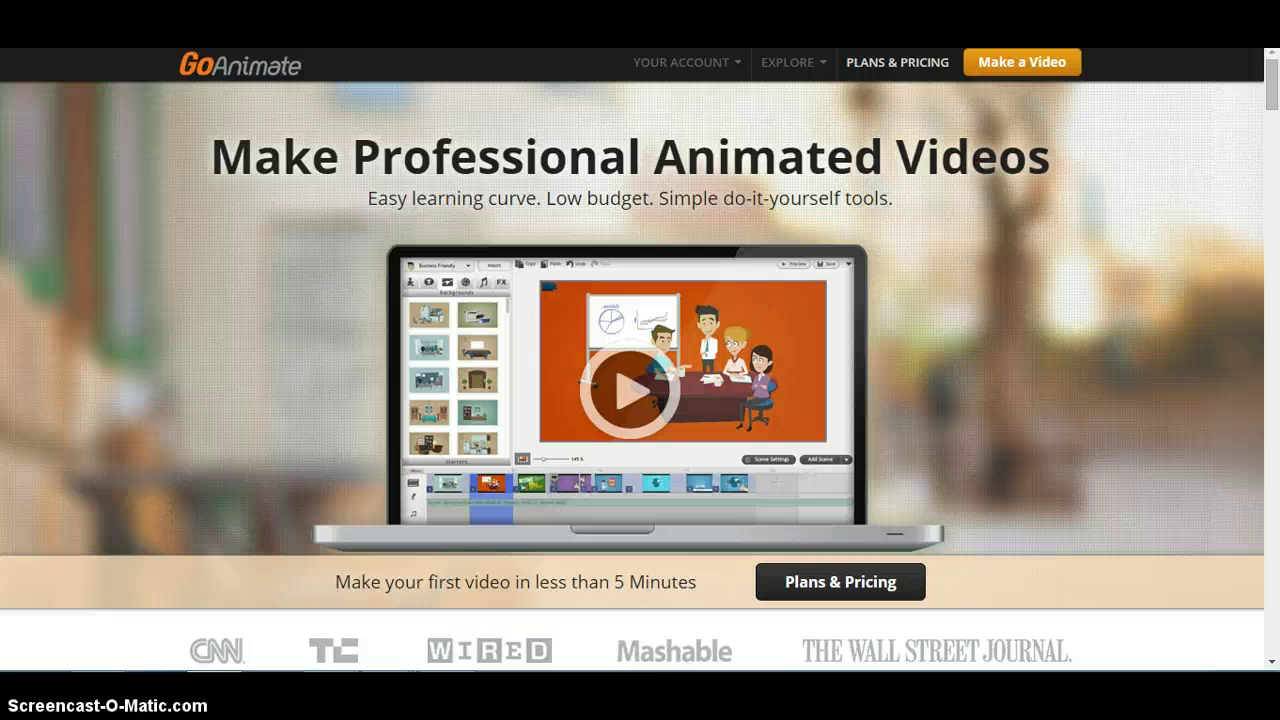
# From the account dashboard, open the saved Ji video's page and begin a new video.
pyautogui.click(688, 70)
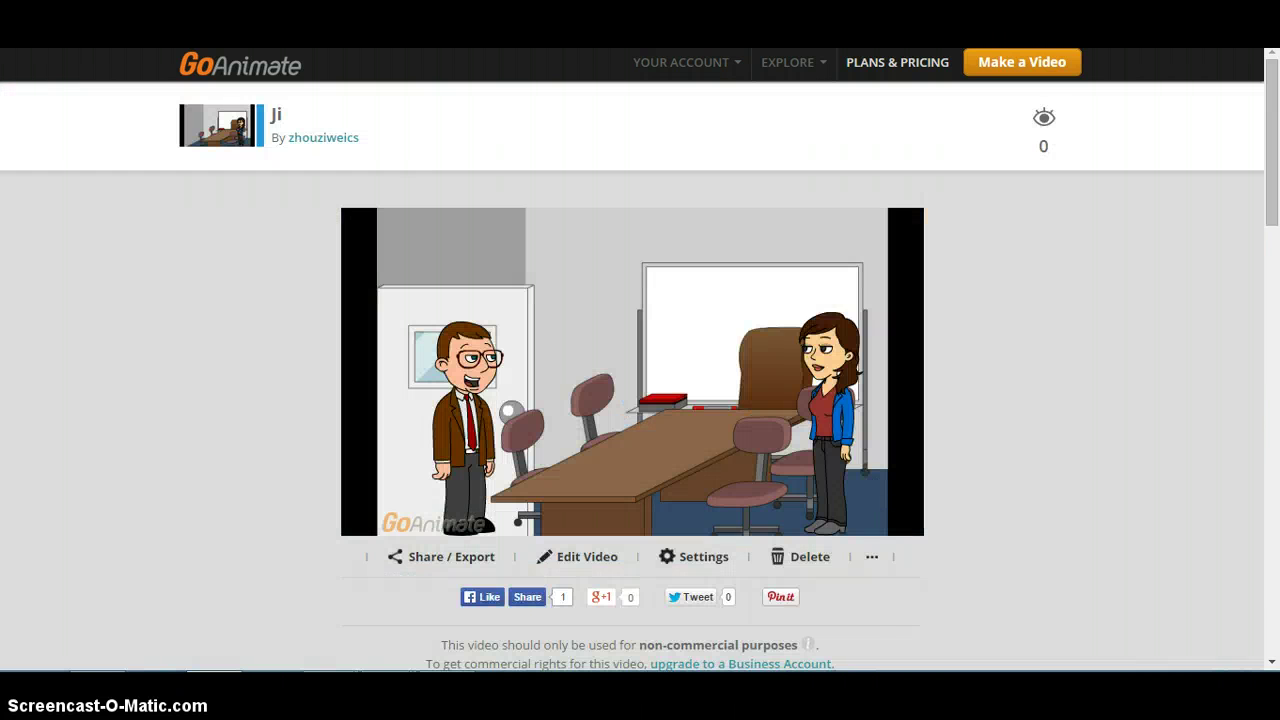
pyautogui.click(449, 188)
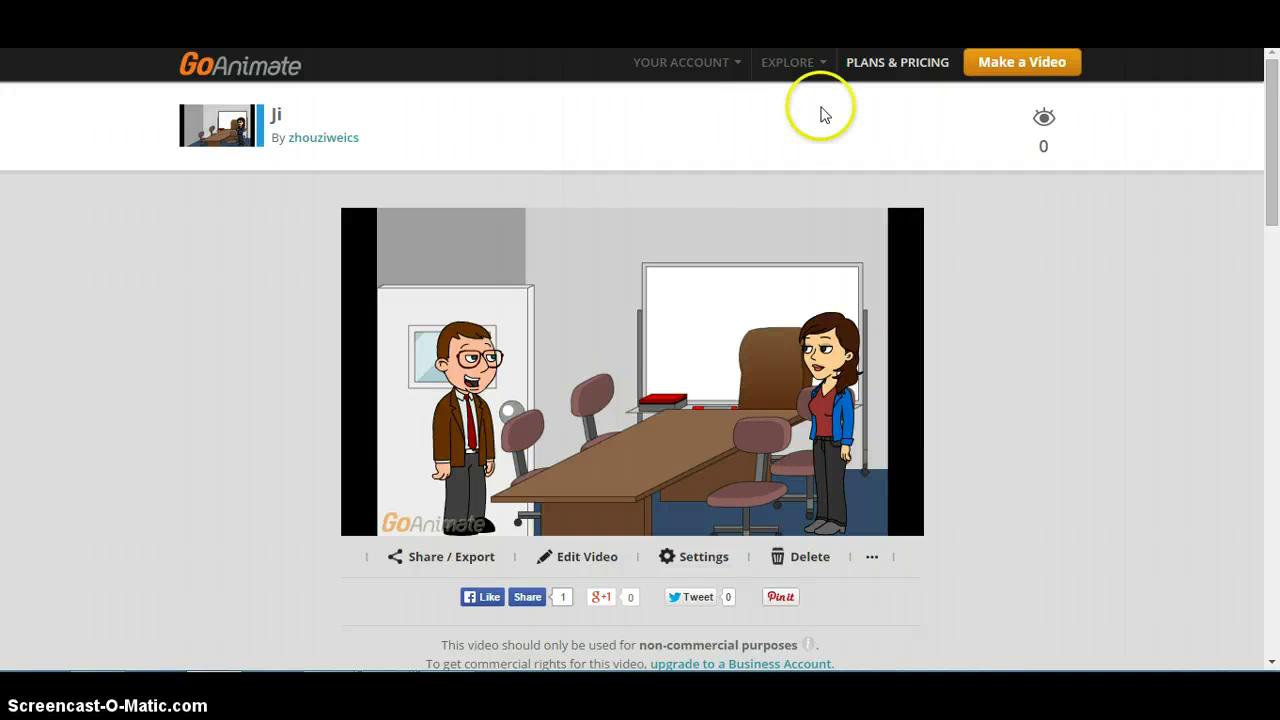
pyautogui.click(998, 74)
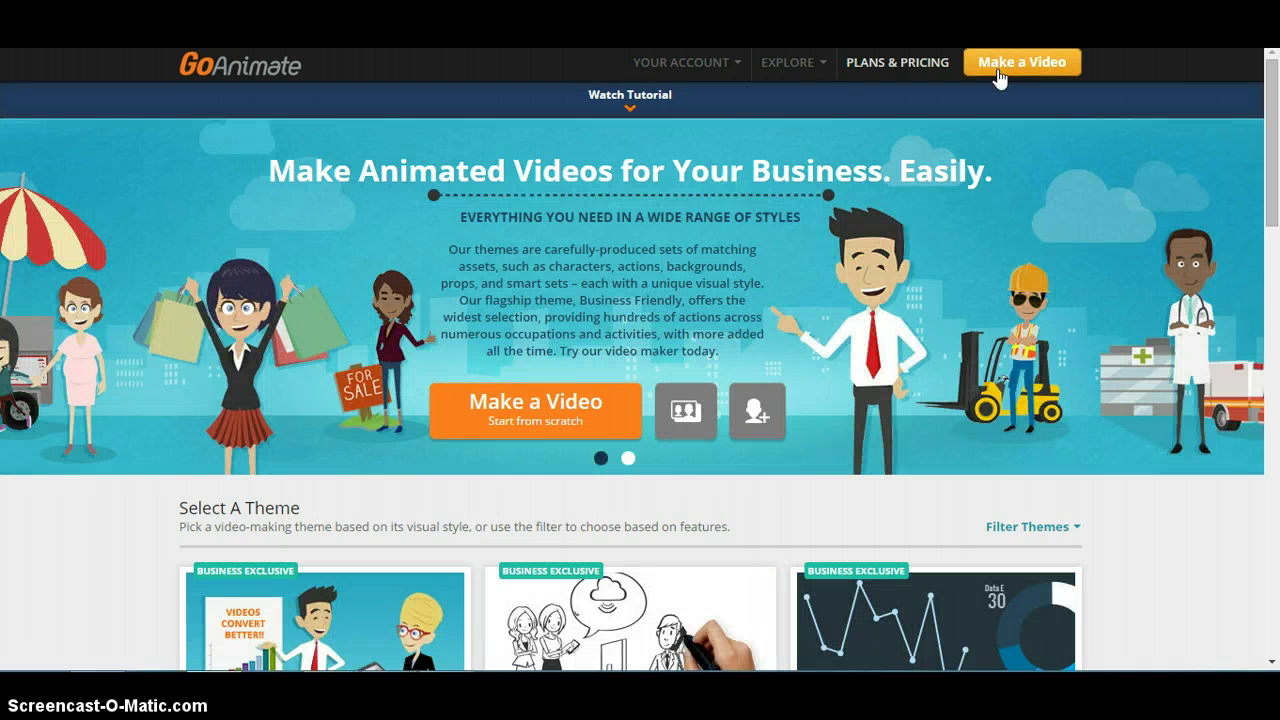
# Browse the theme list and start the video with the Comedy World theme.
pyautogui.click(778, 336)
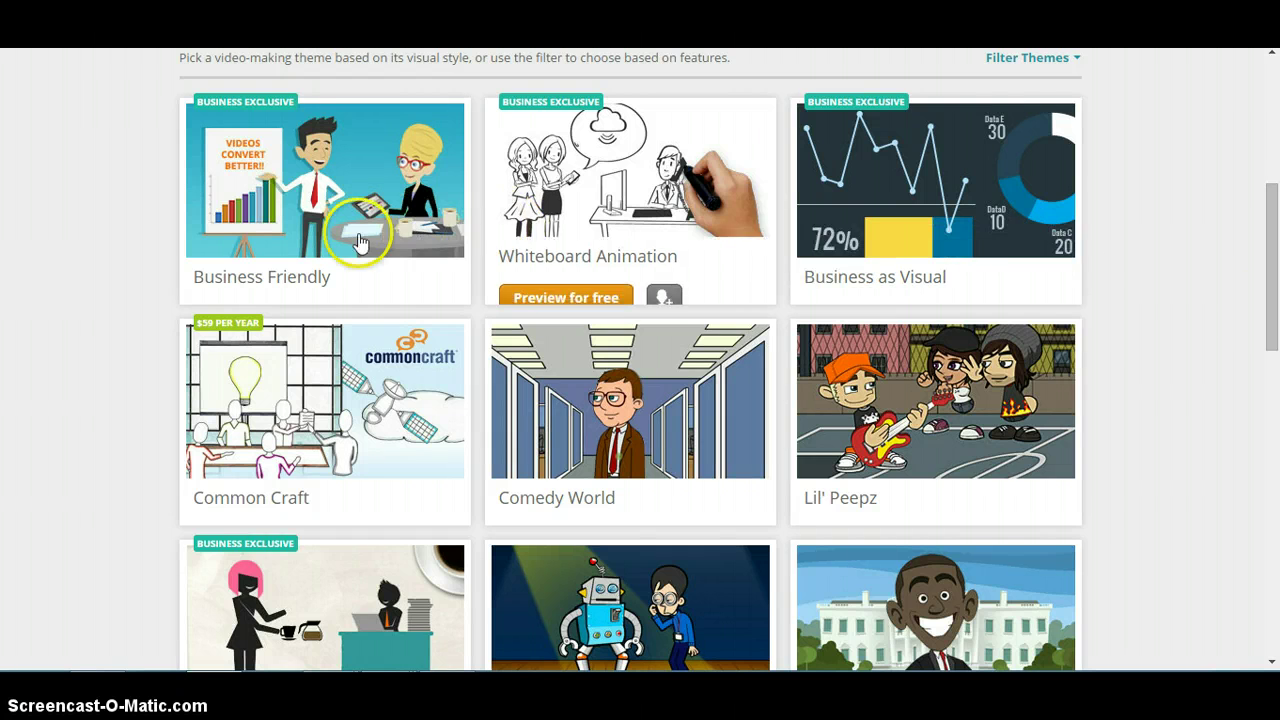
pyautogui.moveTo(350, 244)
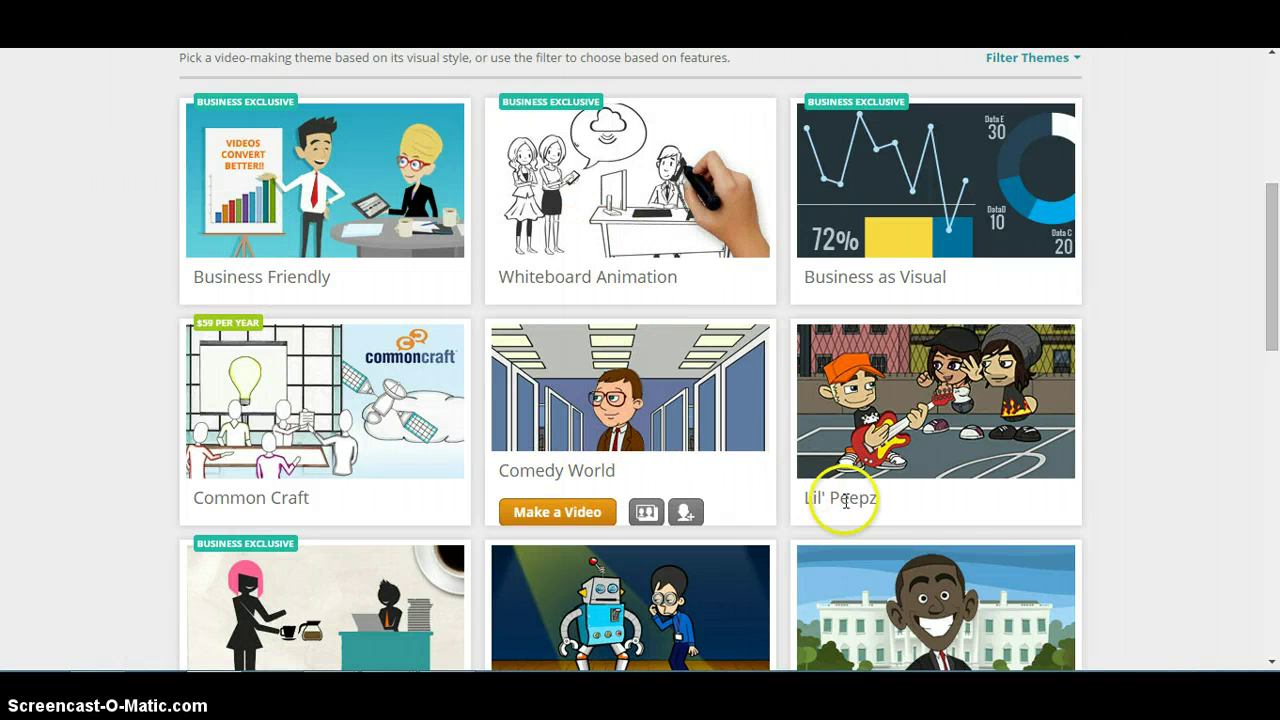
pyautogui.moveTo(298, 505)
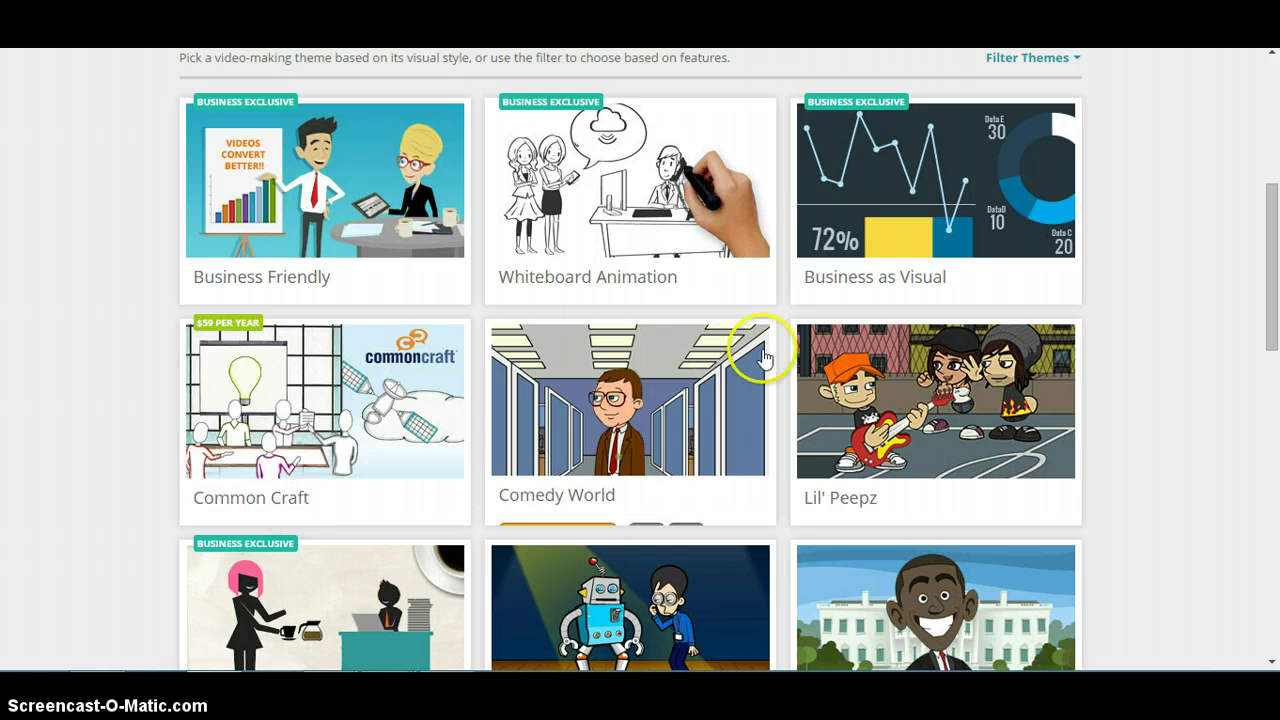
pyautogui.scroll(-2, 1174, 531)
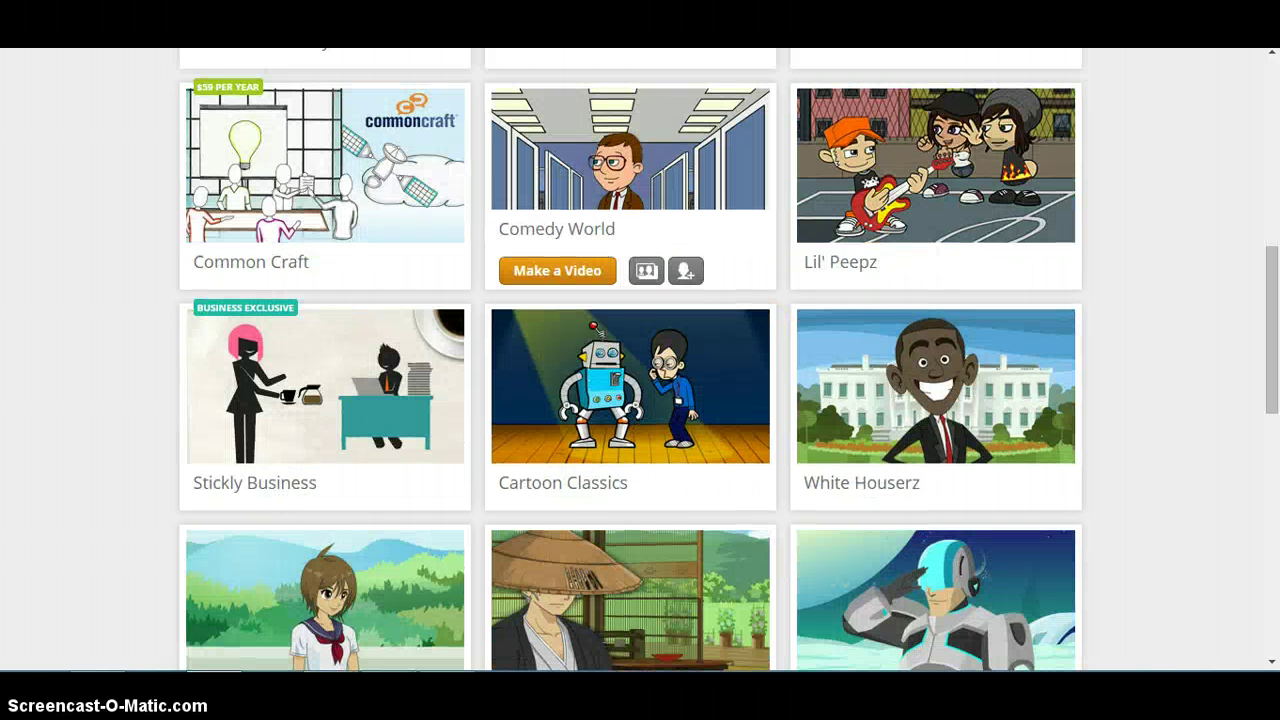
pyautogui.scroll(-4, 1205, 281)
pyautogui.scroll(-3, 1187, 251)
pyautogui.scroll(2, 1183, 486)
pyautogui.scroll(4, 1183, 486)
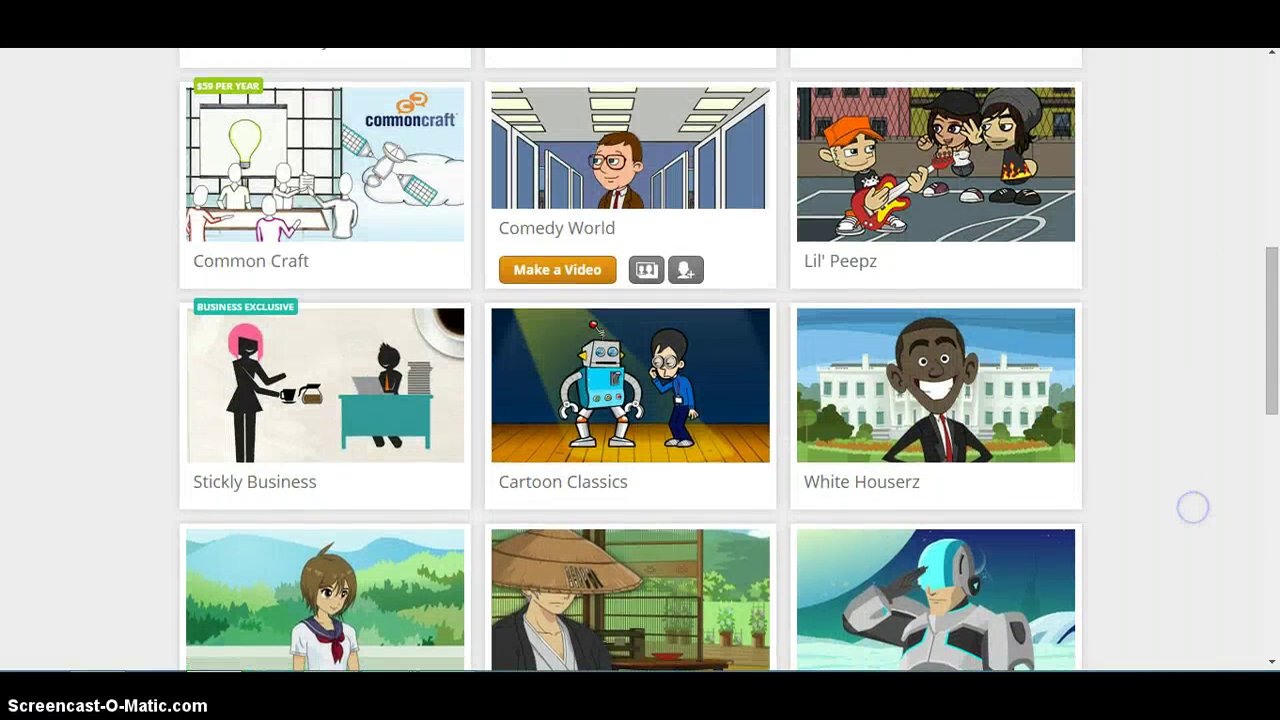
pyautogui.click(563, 272)
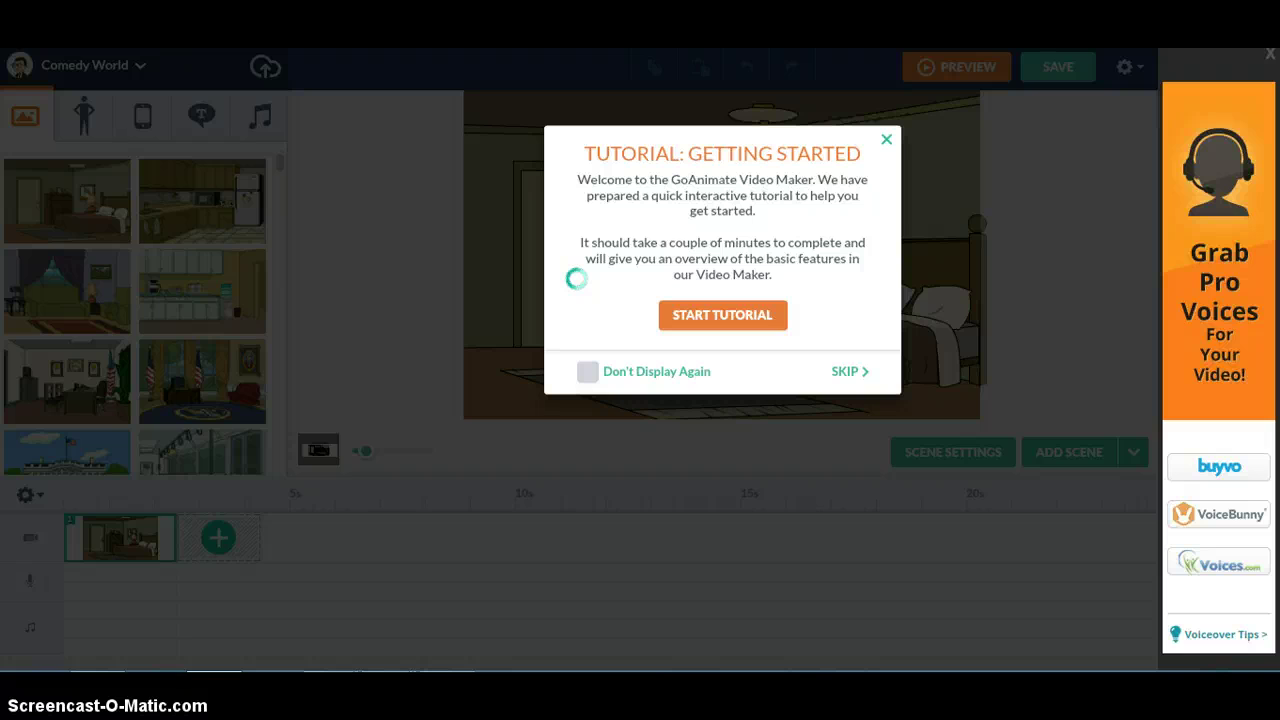
# Skip the Getting Started tutorial so it won't reappear, and scroll the Backgrounds library.
pyautogui.click(623, 316)
pyautogui.click(682, 321)
pyautogui.click(586, 380)
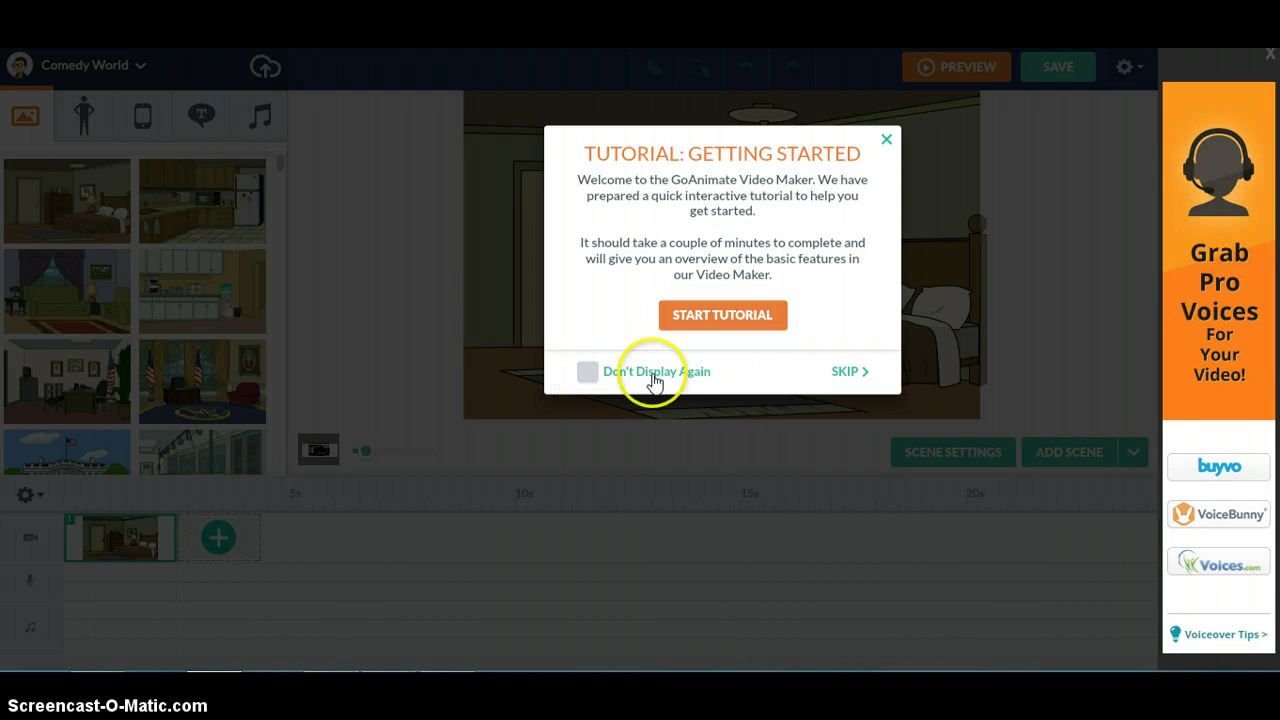
pyautogui.click(846, 373)
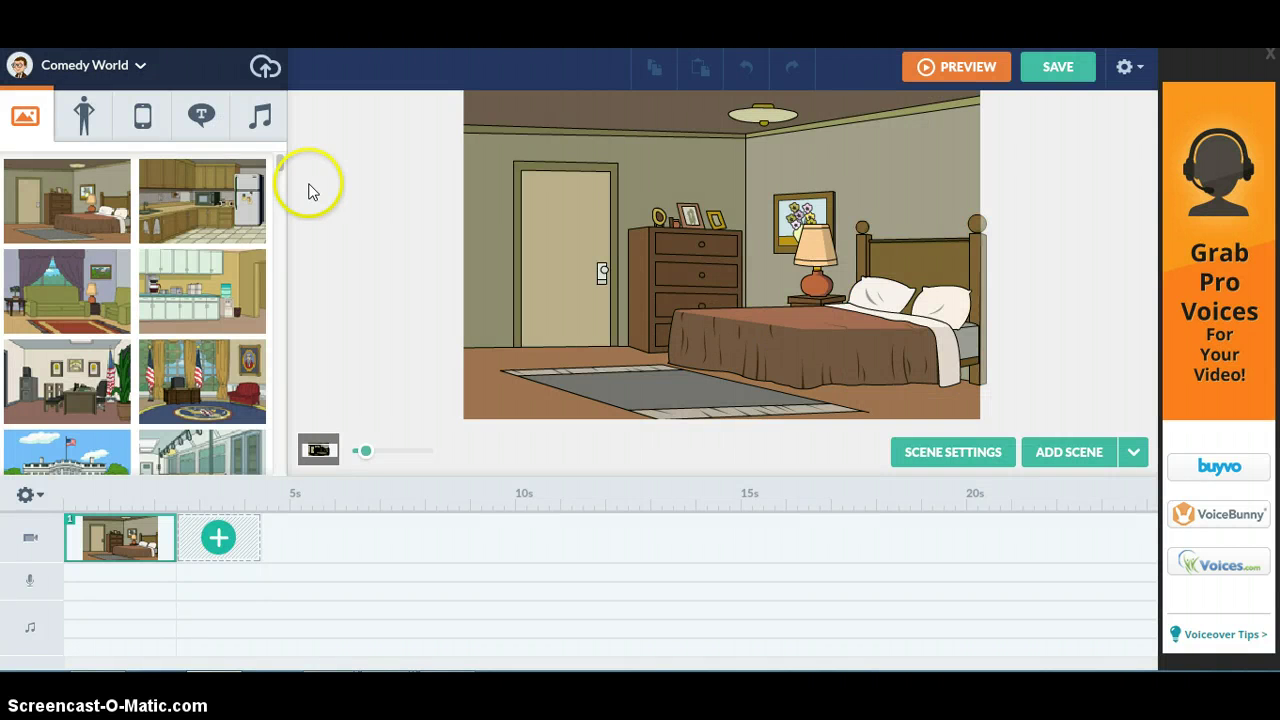
pyautogui.moveTo(285, 175); pyautogui.dragTo(280, 309)
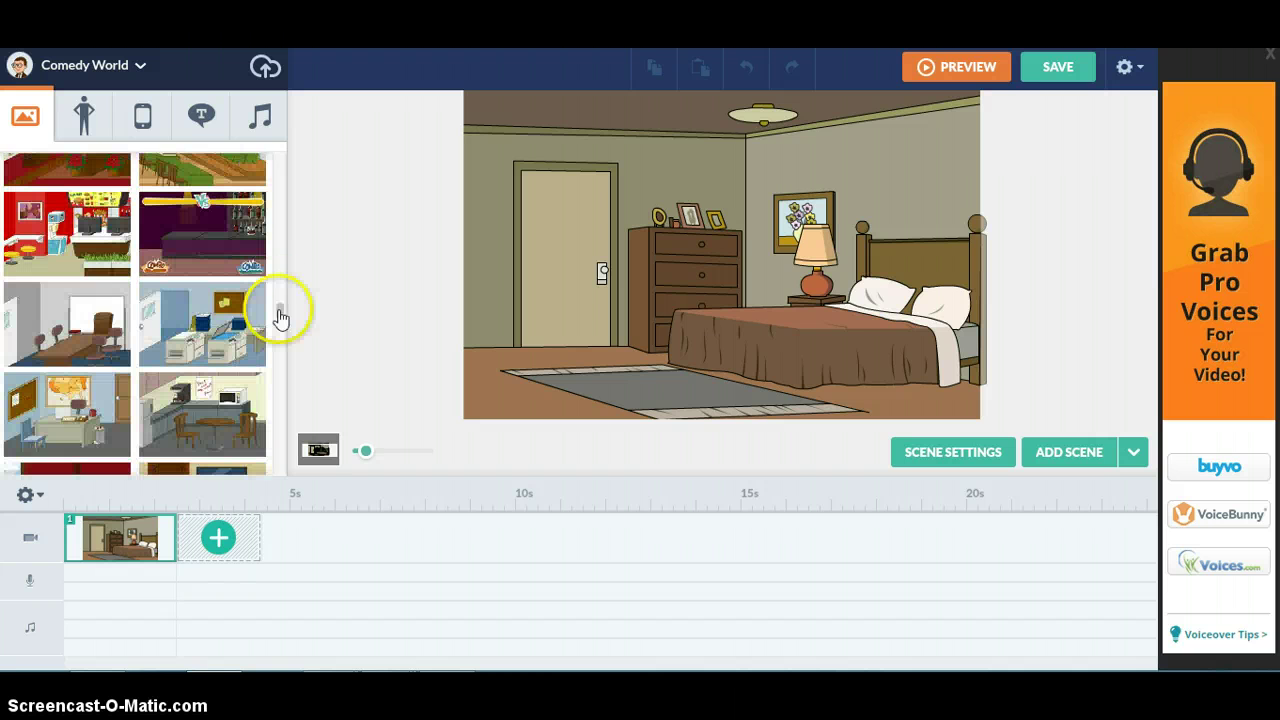
# Apply the conference room background and move its door further left.
pyautogui.click(103, 350)
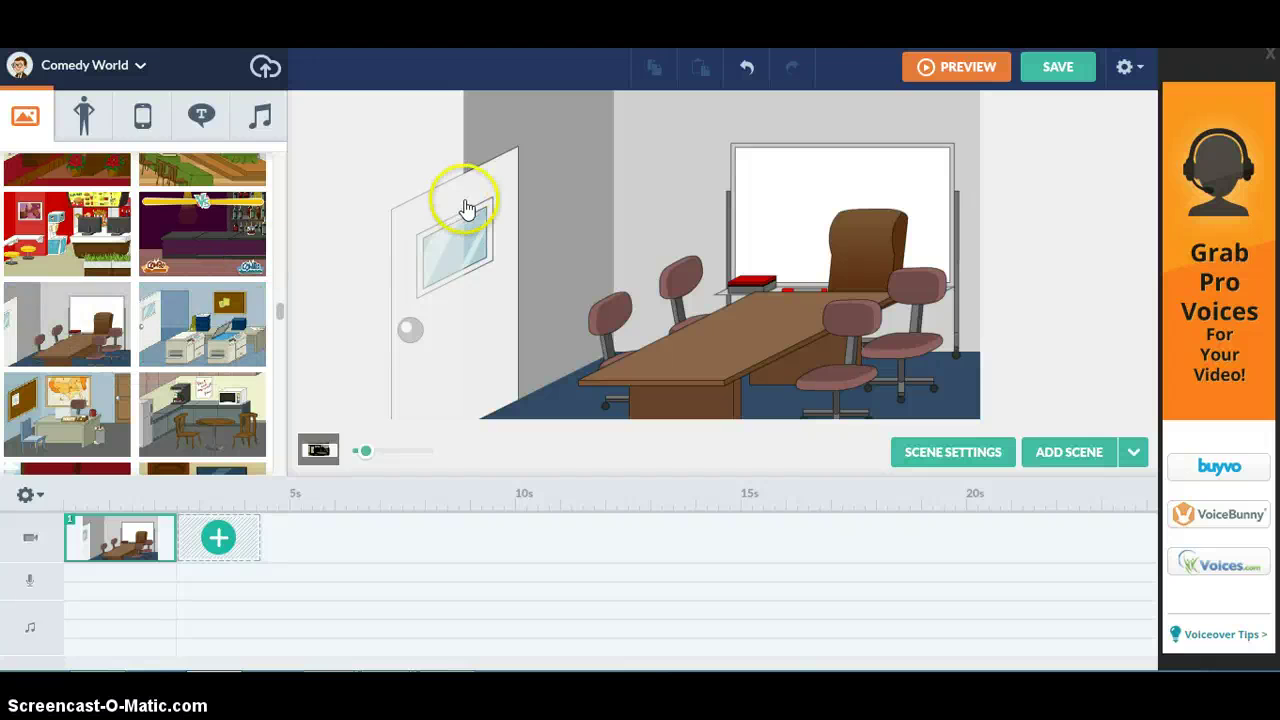
pyautogui.click(483, 238)
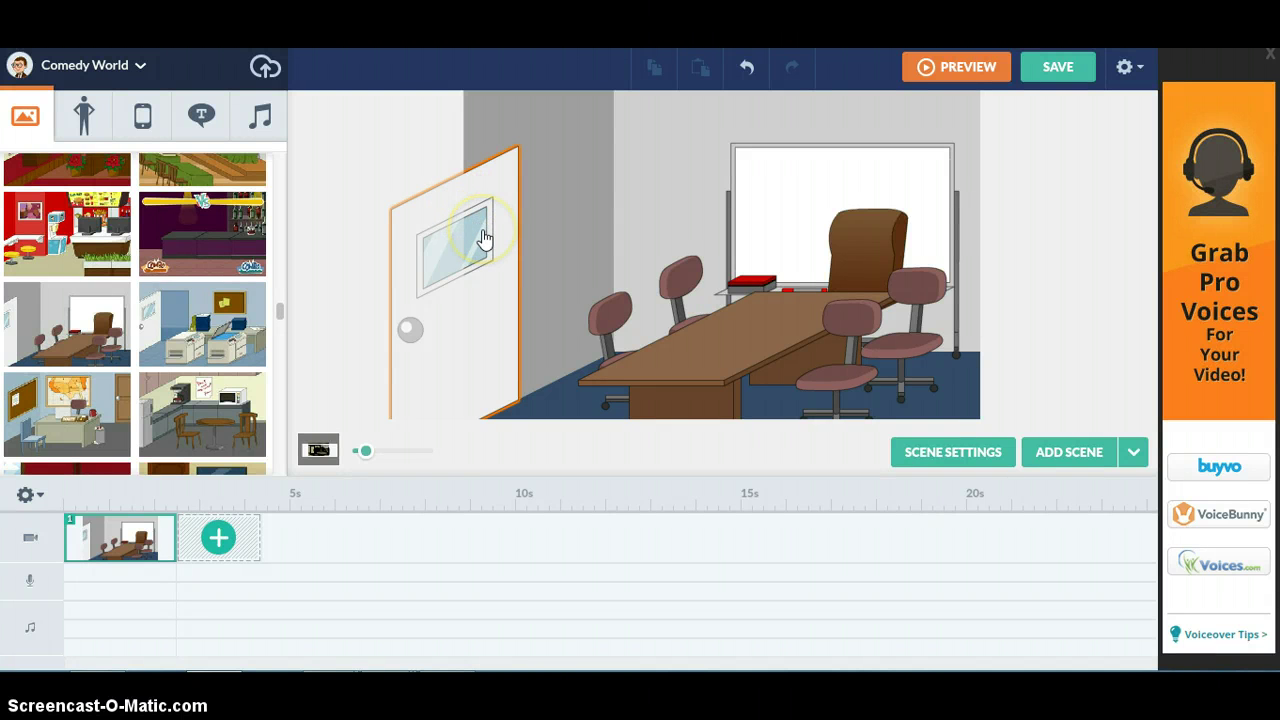
pyautogui.moveTo(483, 238); pyautogui.dragTo(426, 268)
# Set the door's state to Side opened and deselect everything.
pyautogui.click(417, 252)
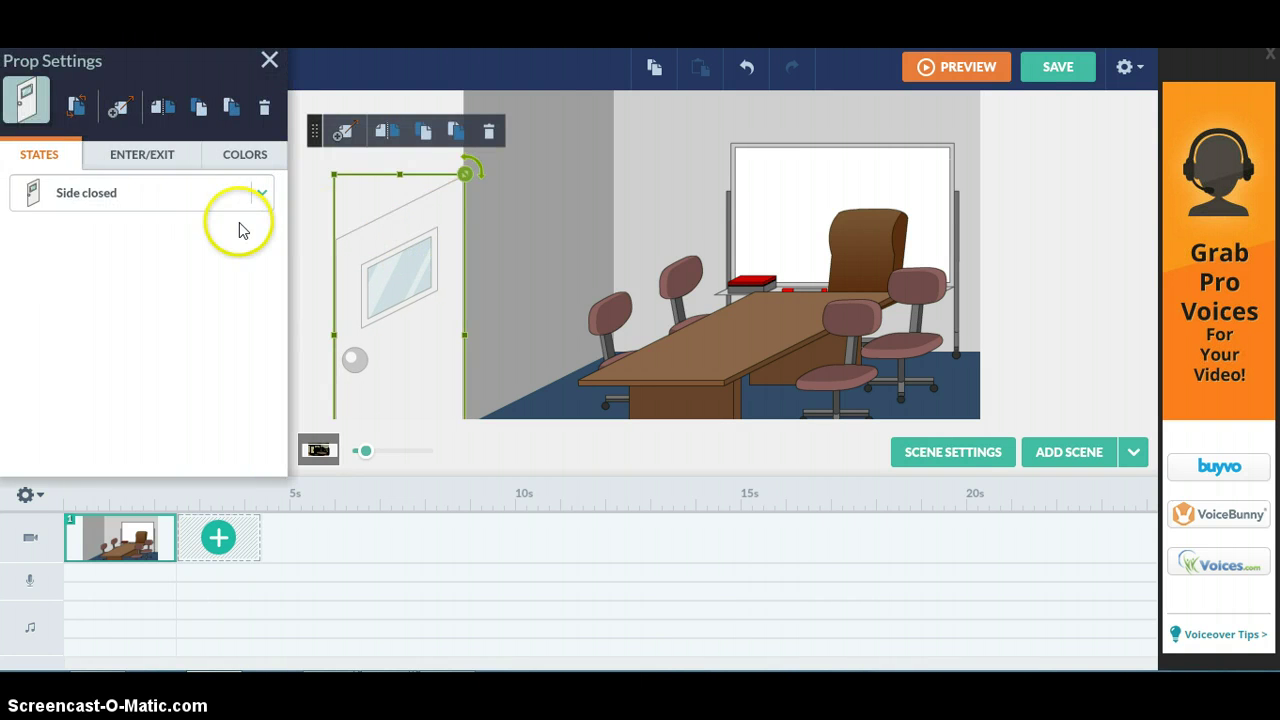
pyautogui.click(261, 194)
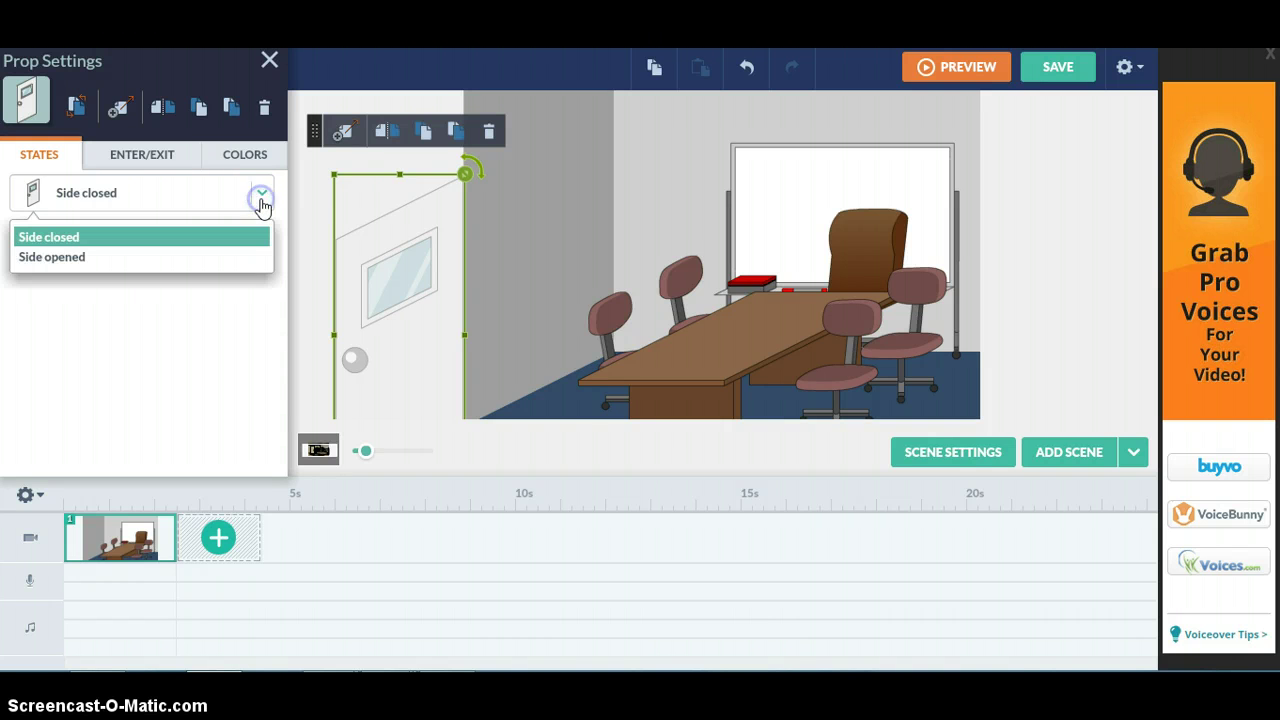
pyautogui.click(246, 257)
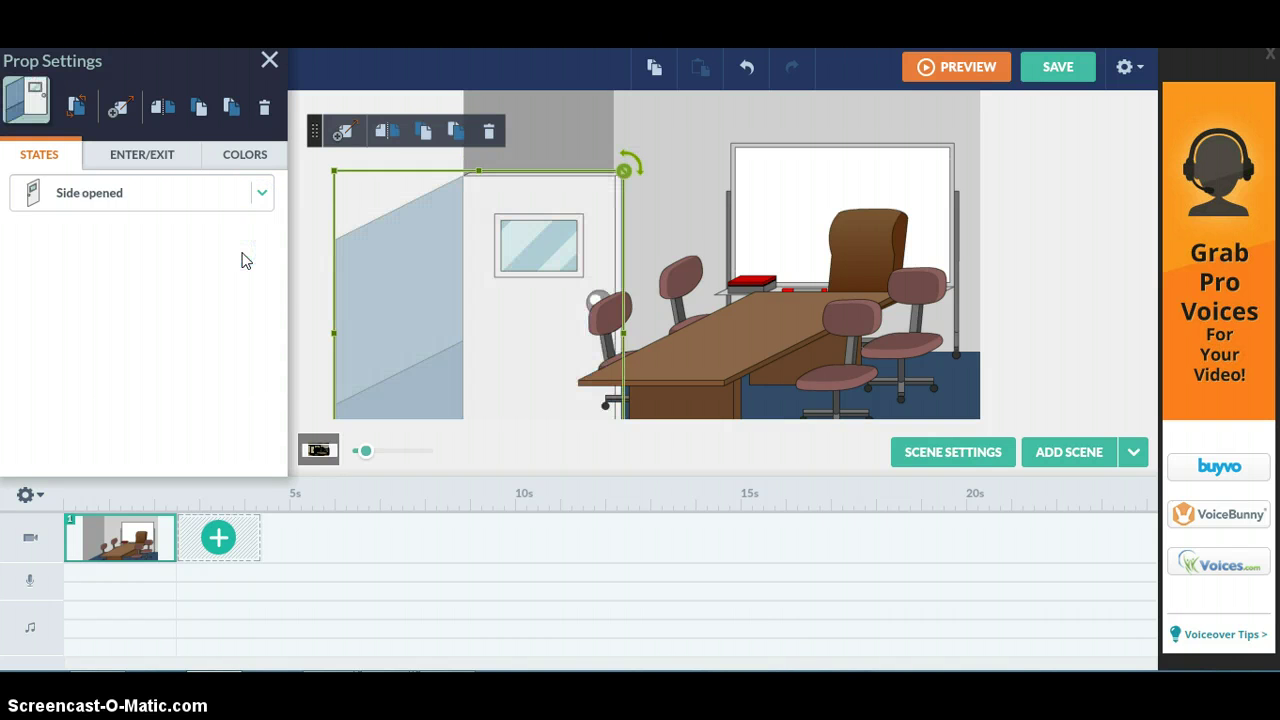
pyautogui.click(851, 382)
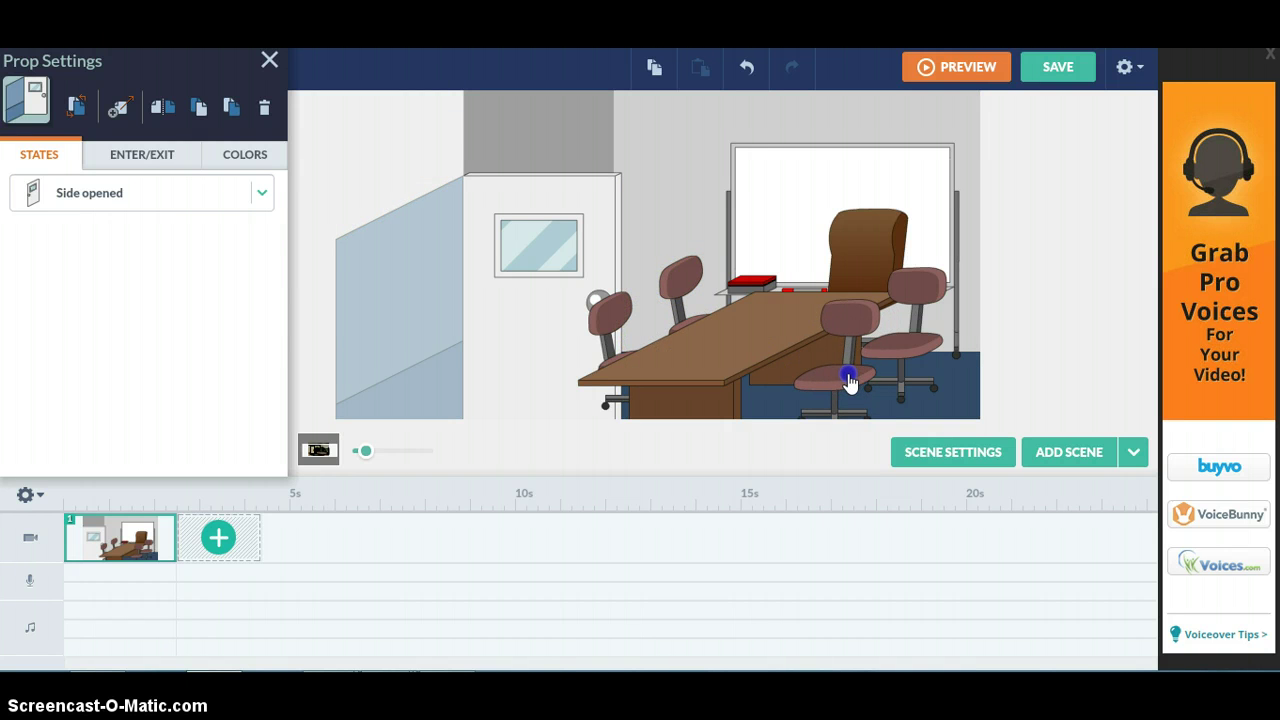
pyautogui.press('super+c')
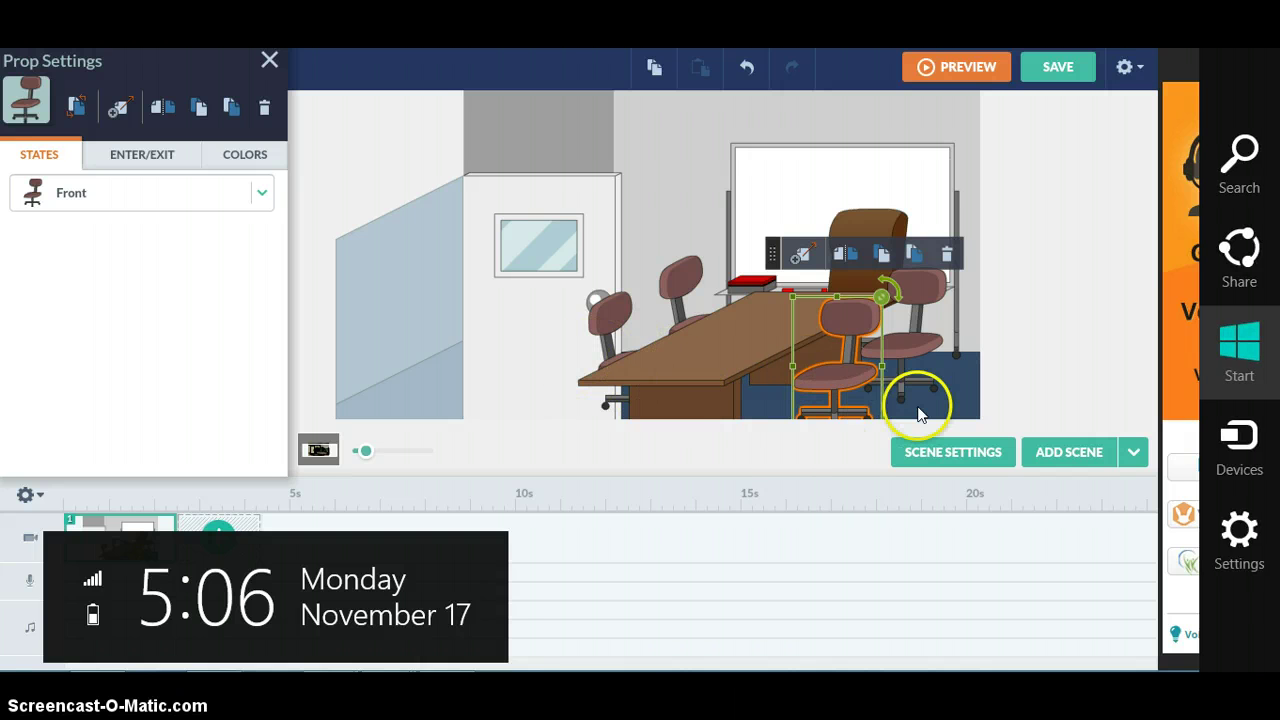
pyautogui.press('Escape')
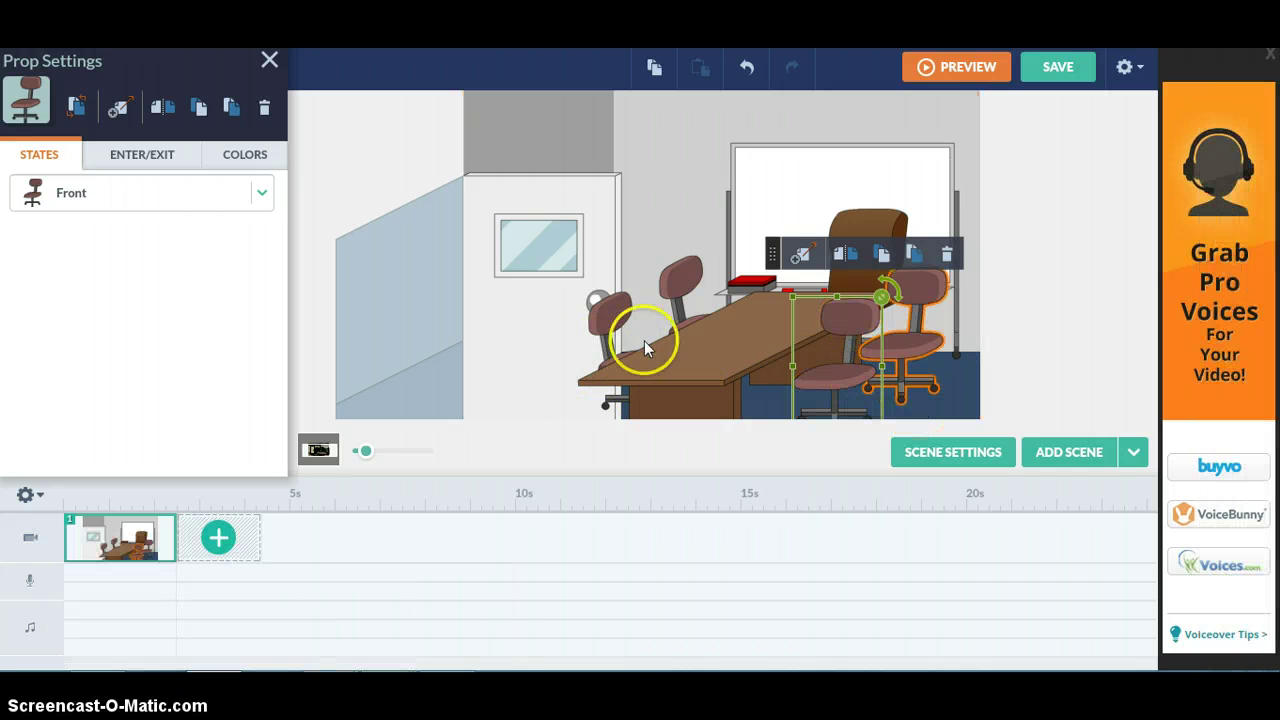
pyautogui.click(673, 230)
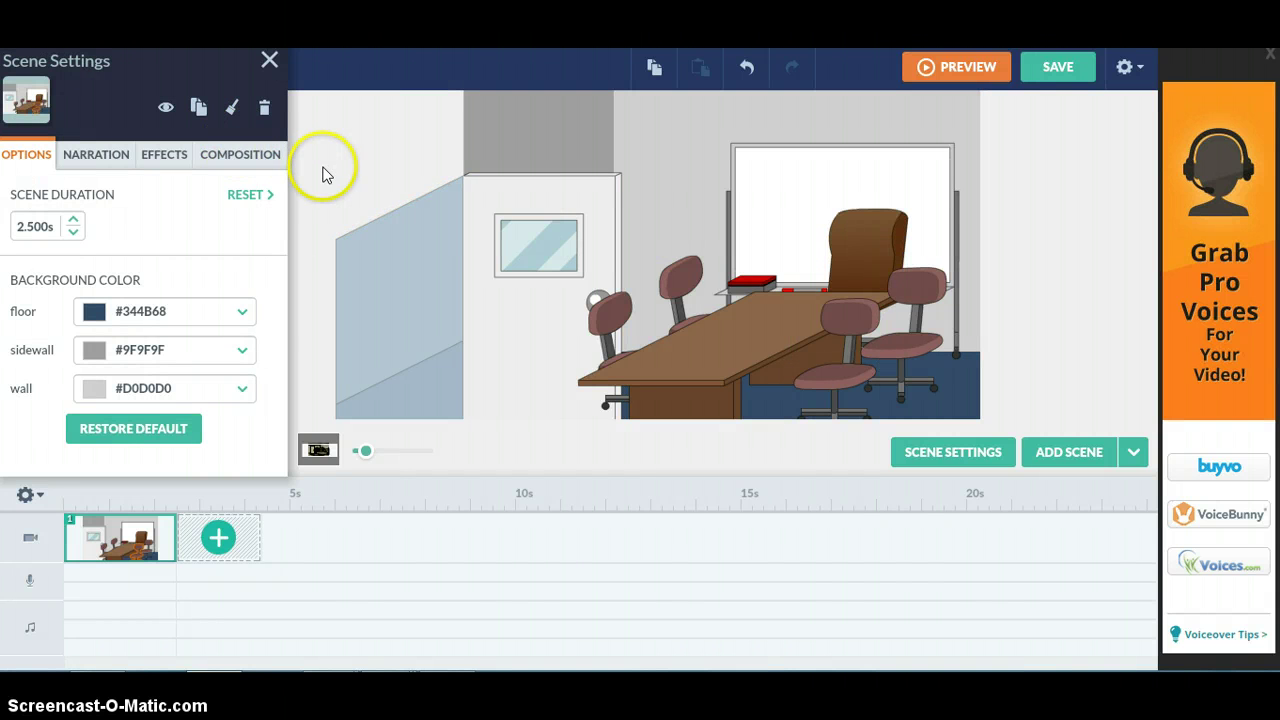
# Leave the scene settings and bring up the Comedy World character library.
pyautogui.click(331, 200)
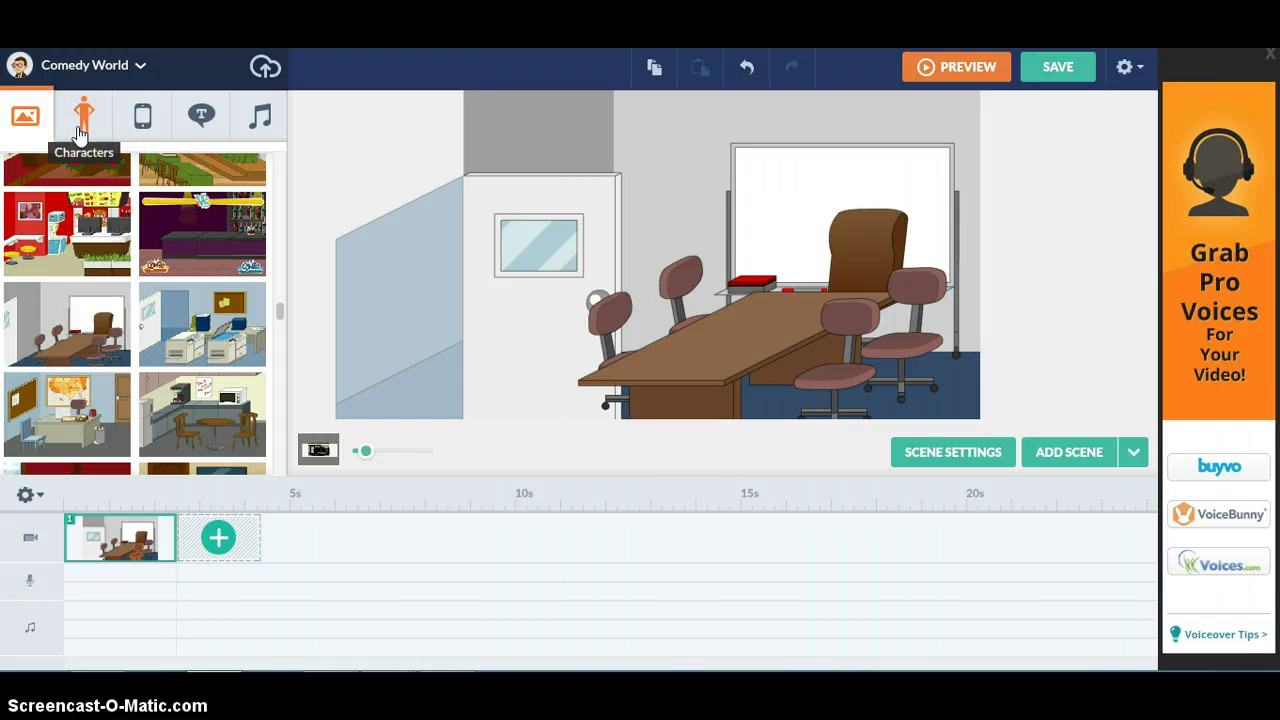
pyautogui.click(26, 114)
pyautogui.click(143, 120)
pyautogui.click(201, 120)
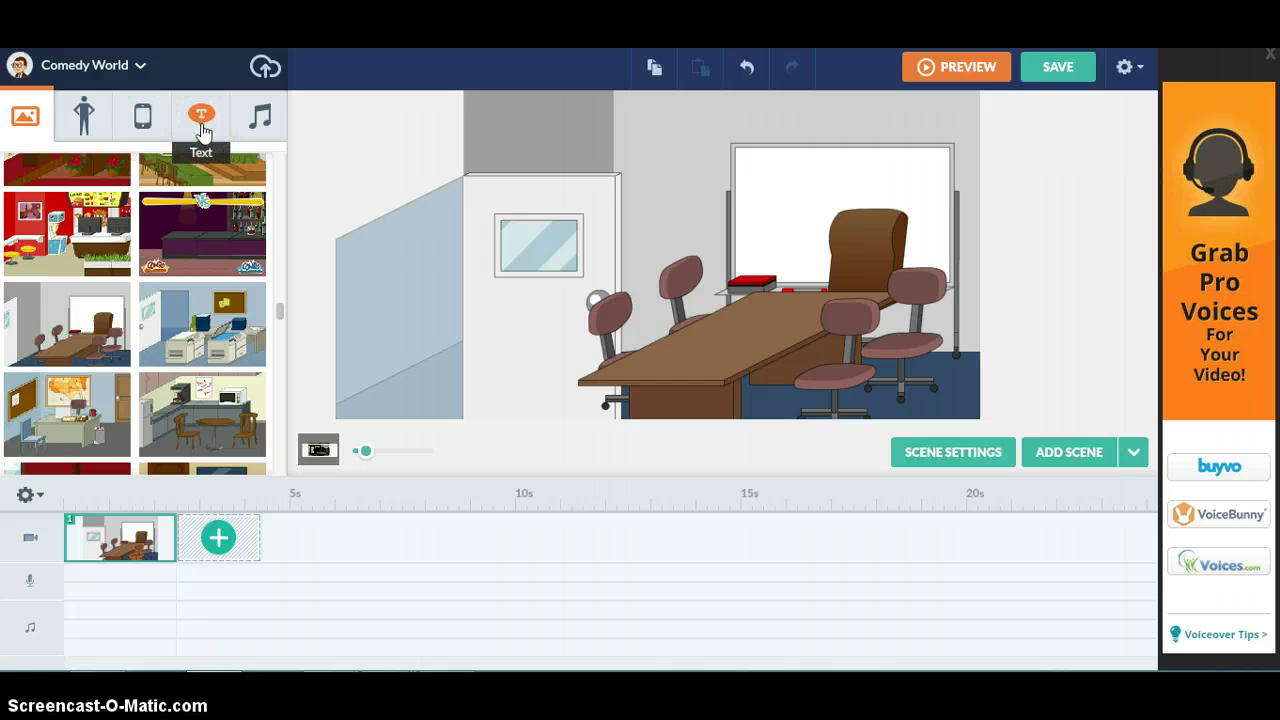
pyautogui.click(259, 122)
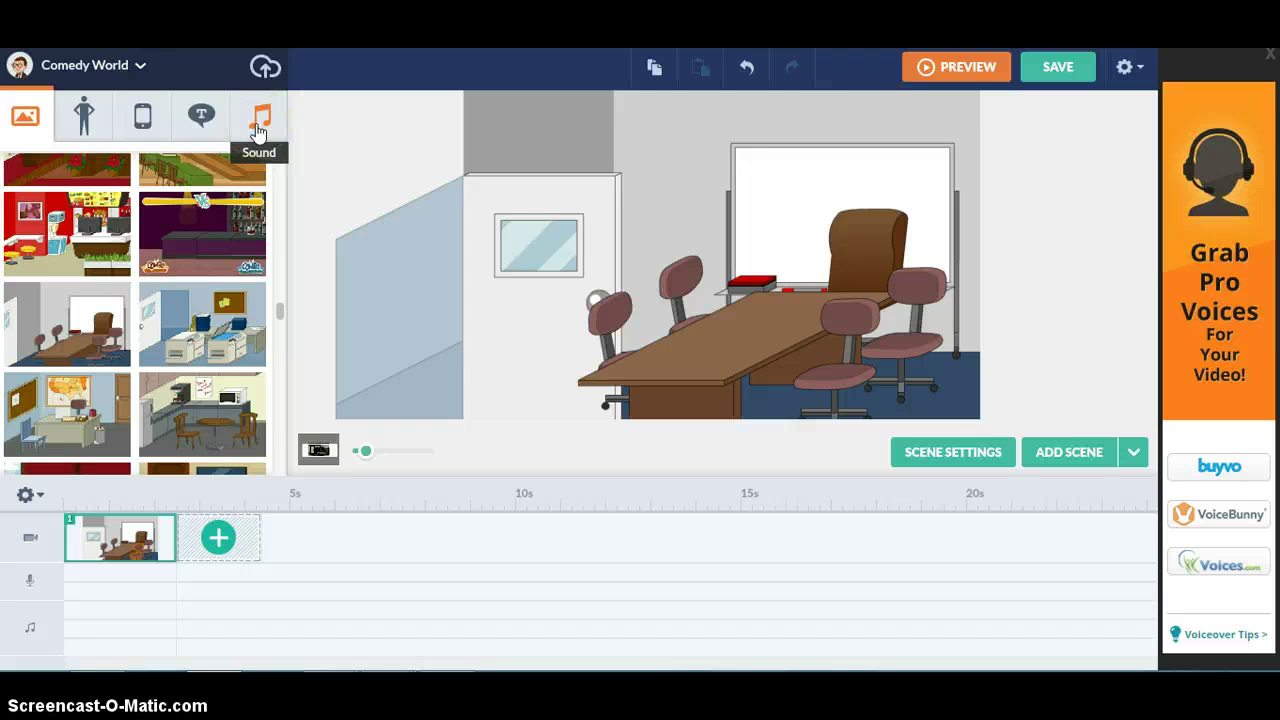
pyautogui.click(73, 110)
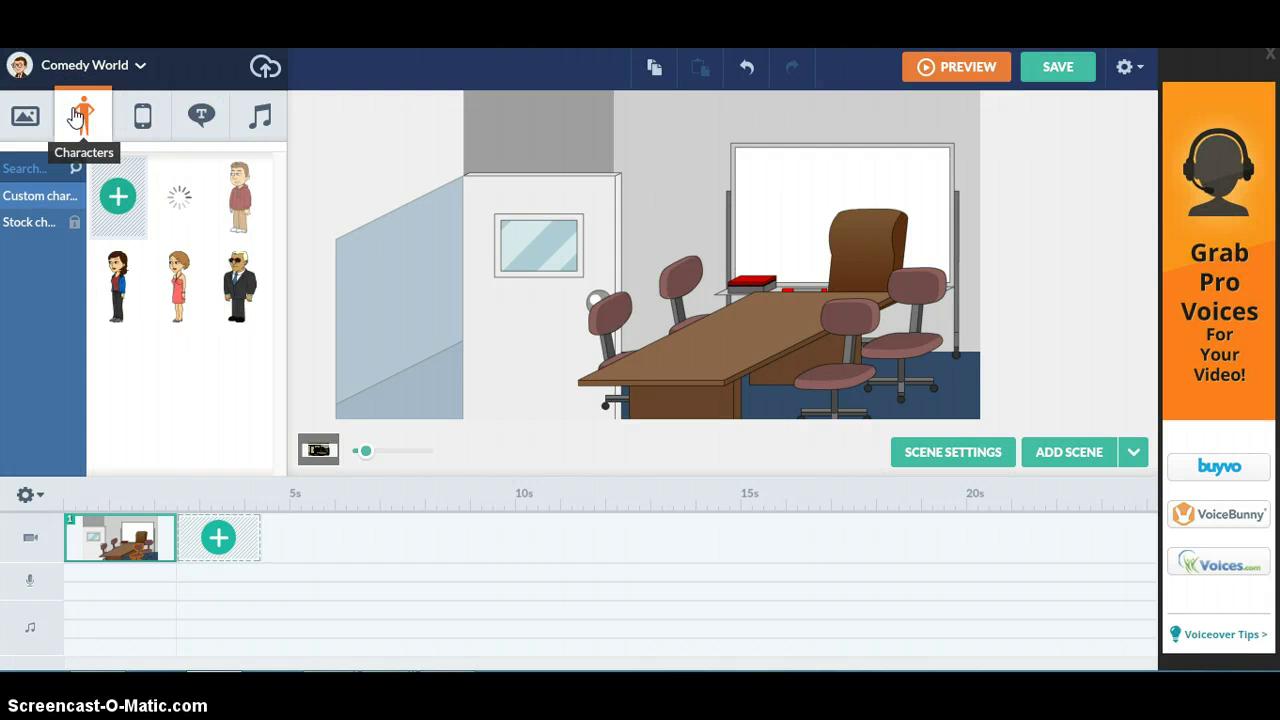
# Add the dark-haired woman and stand her at the whiteboard's right edge.
pyautogui.click(121, 284)
pyautogui.click(748, 231)
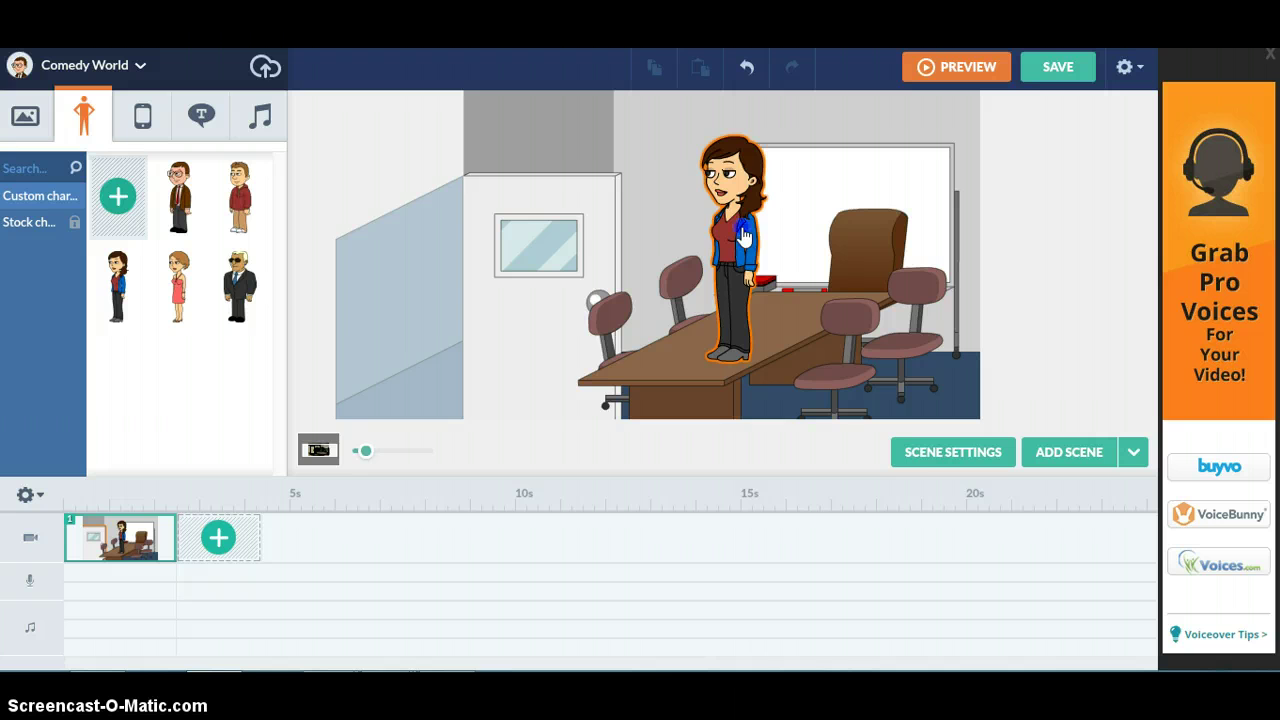
pyautogui.moveTo(744, 233); pyautogui.dragTo(828, 265)
pyautogui.moveTo(895, 288); pyautogui.dragTo(939, 300)
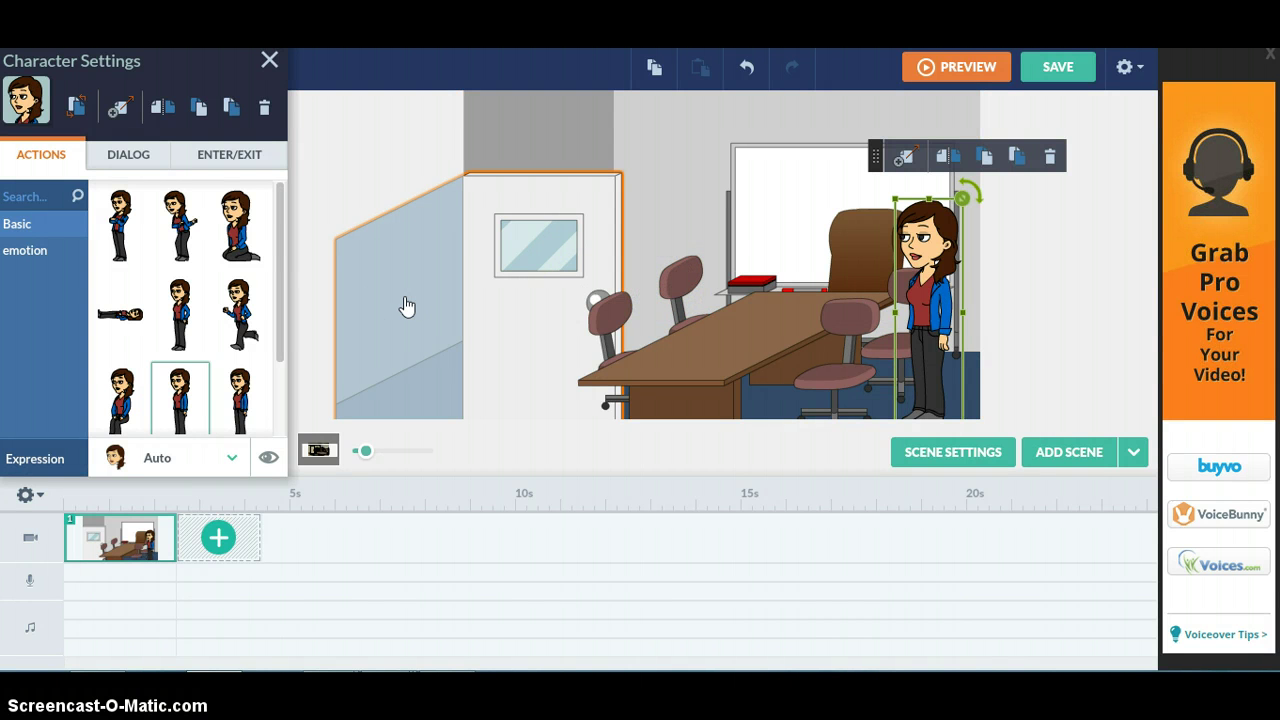
# Look through the woman's emotion poses, then set her facial expression to Happy.
pyautogui.click(236, 464)
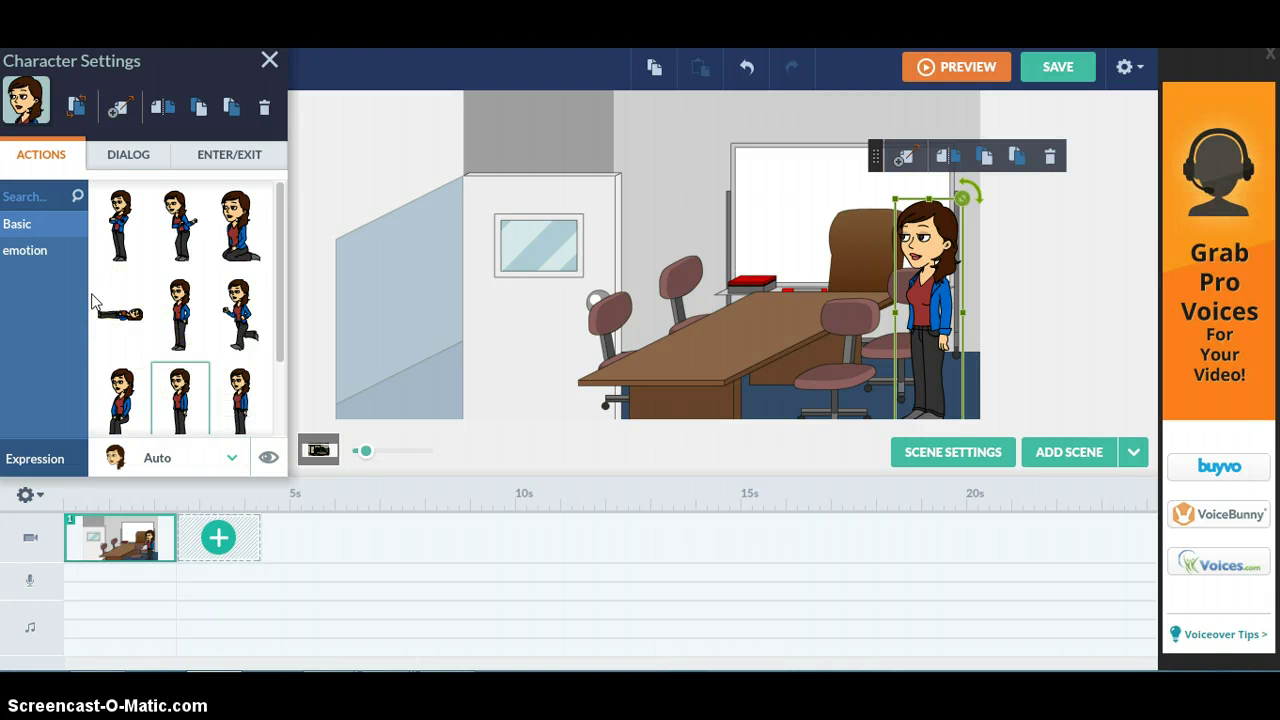
pyautogui.click(36, 262)
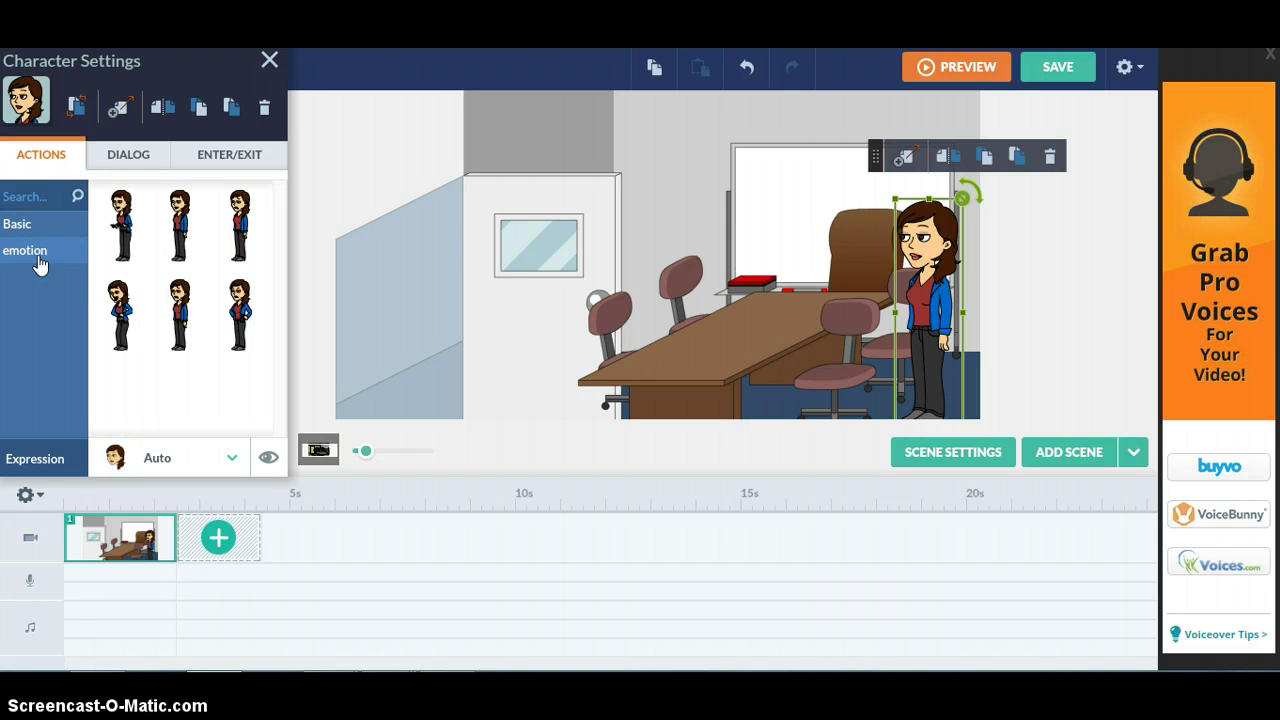
pyautogui.click(162, 393)
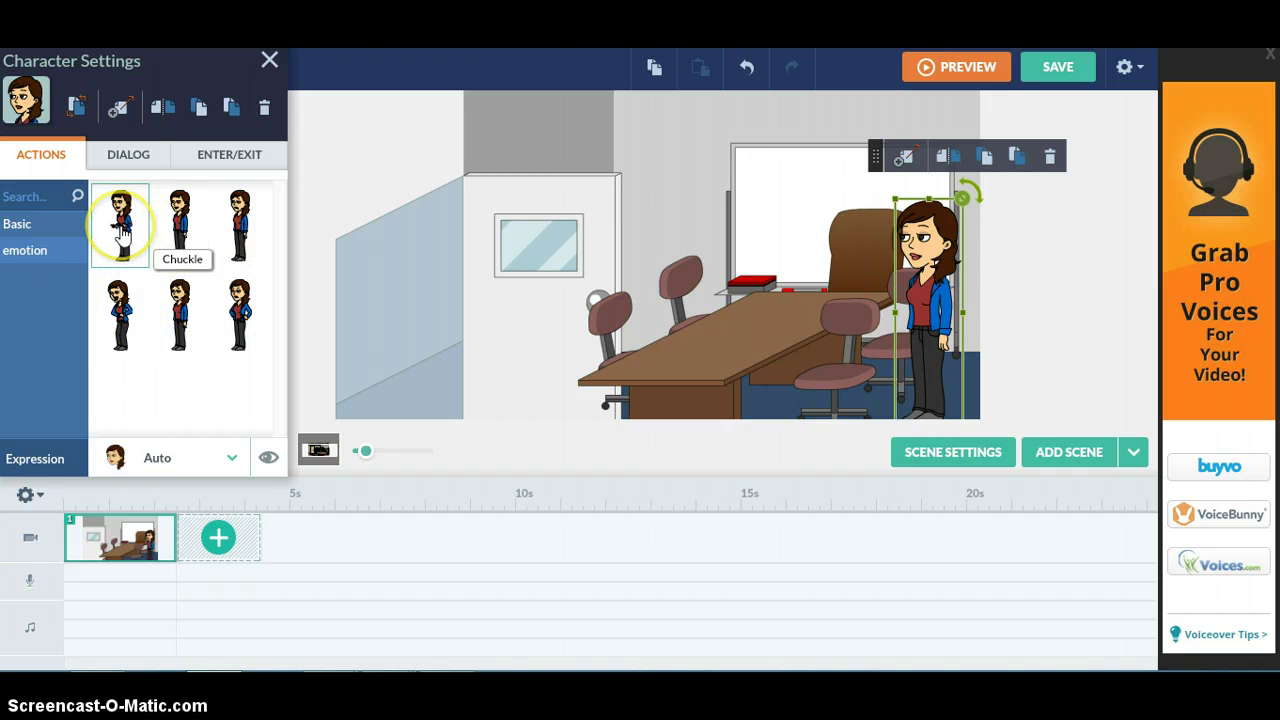
pyautogui.click(57, 228)
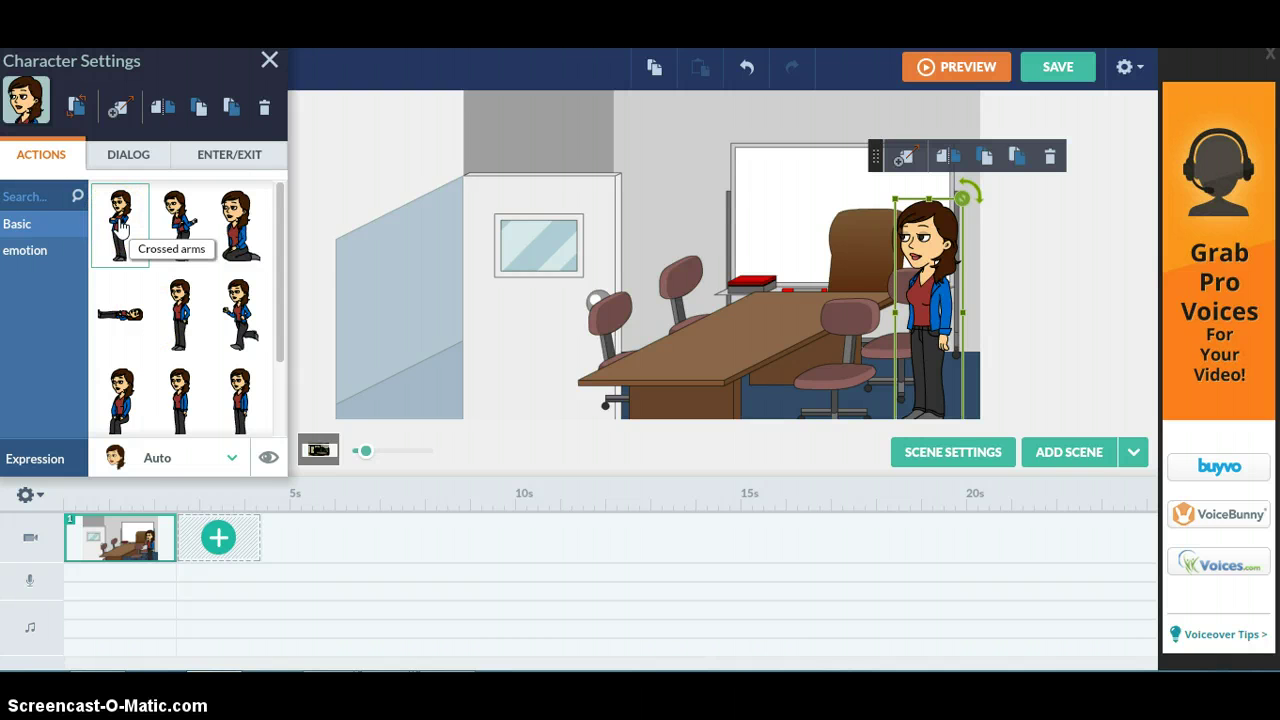
pyautogui.click(230, 467)
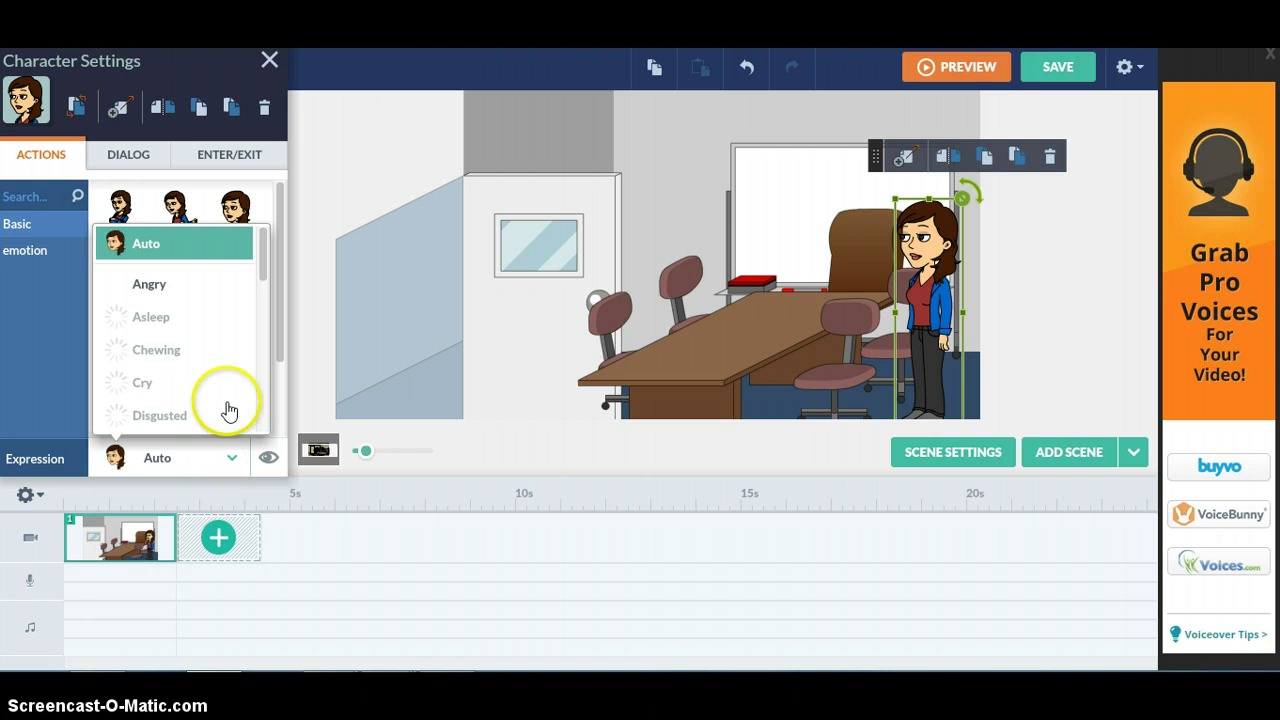
pyautogui.click(265, 281)
pyautogui.moveTo(265, 281); pyautogui.dragTo(266, 289)
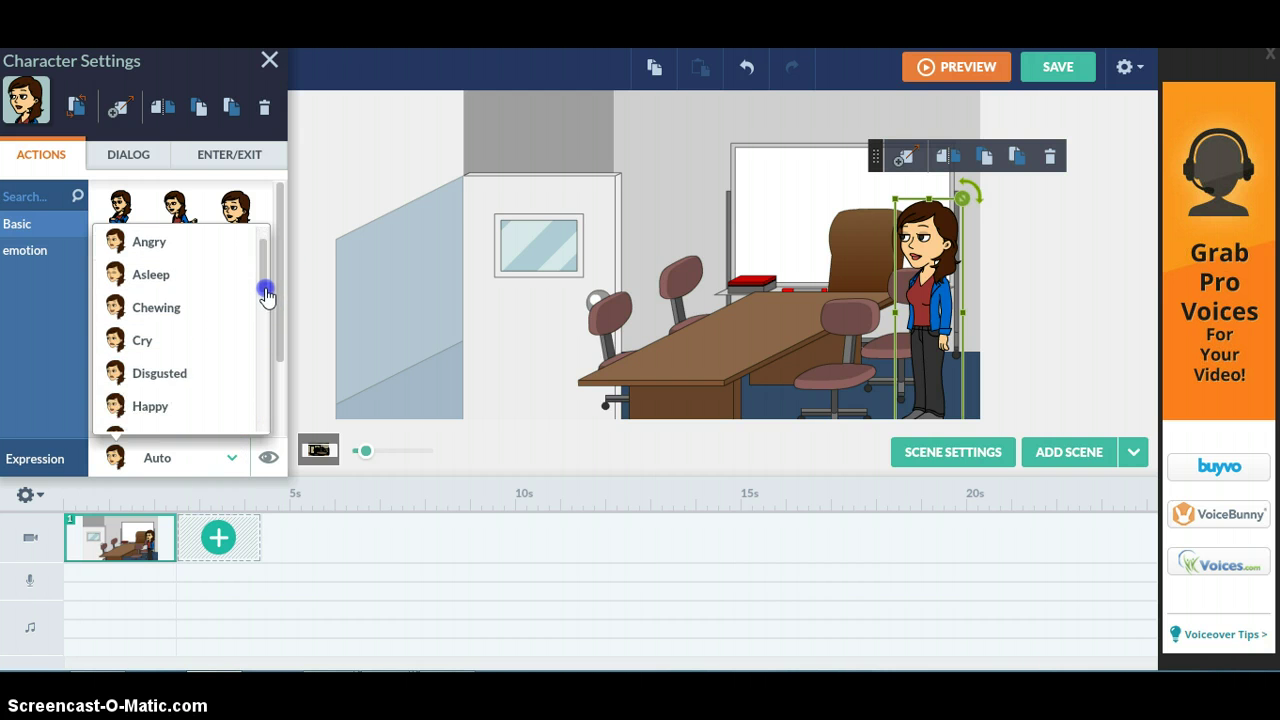
pyautogui.click(188, 398)
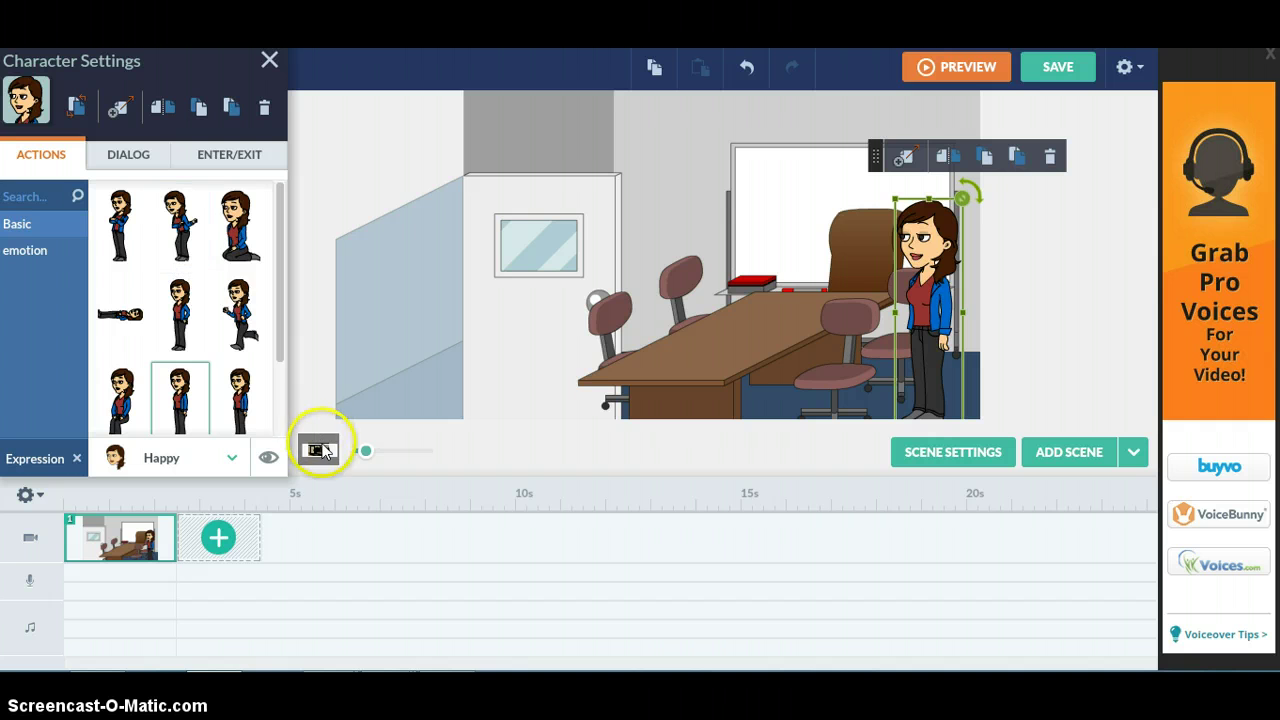
# Copy scene 1 and paste it into the empty timeline slot as scene 2.
pyautogui.click(137, 557)
pyautogui.rightClick(137, 557)
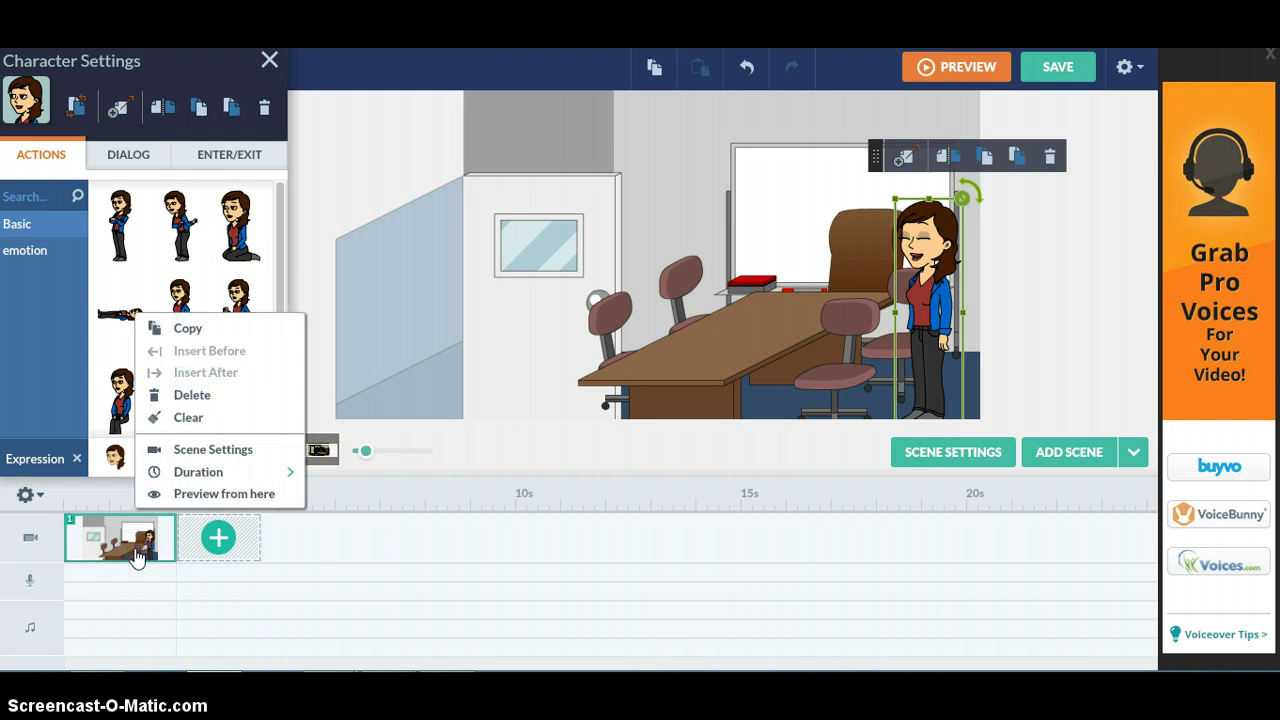
pyautogui.click(192, 327)
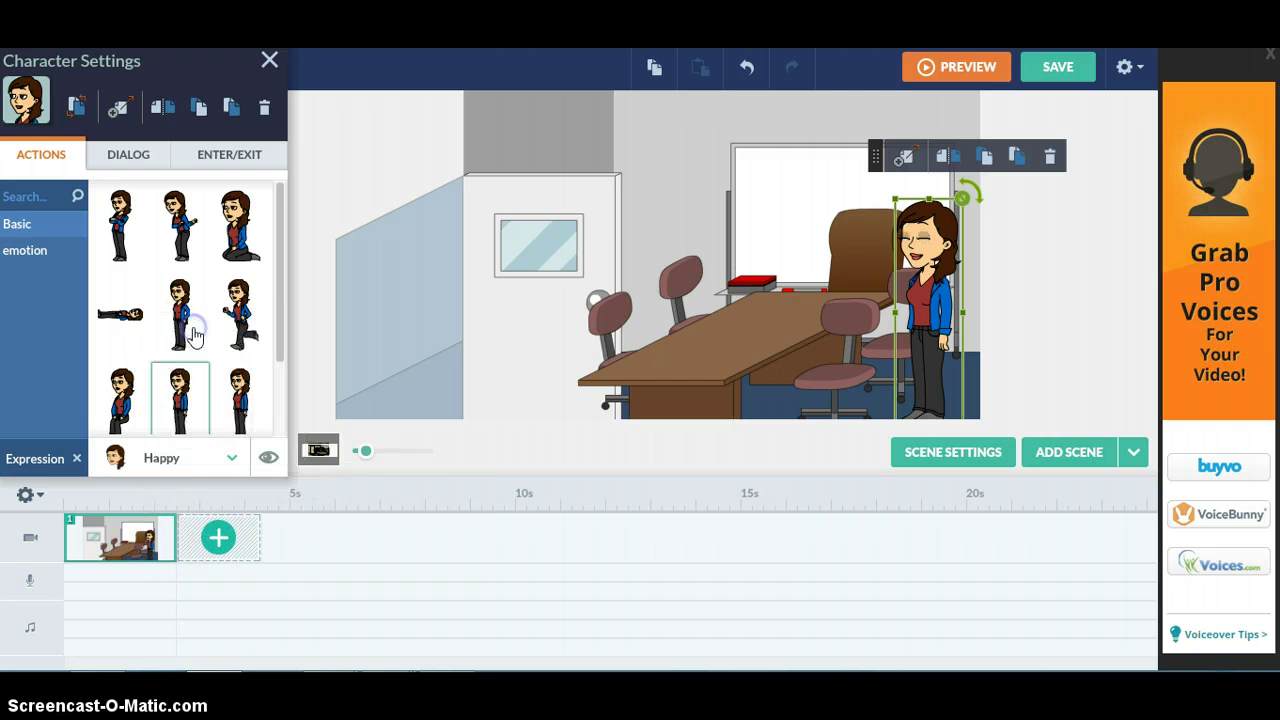
pyautogui.click(218, 537)
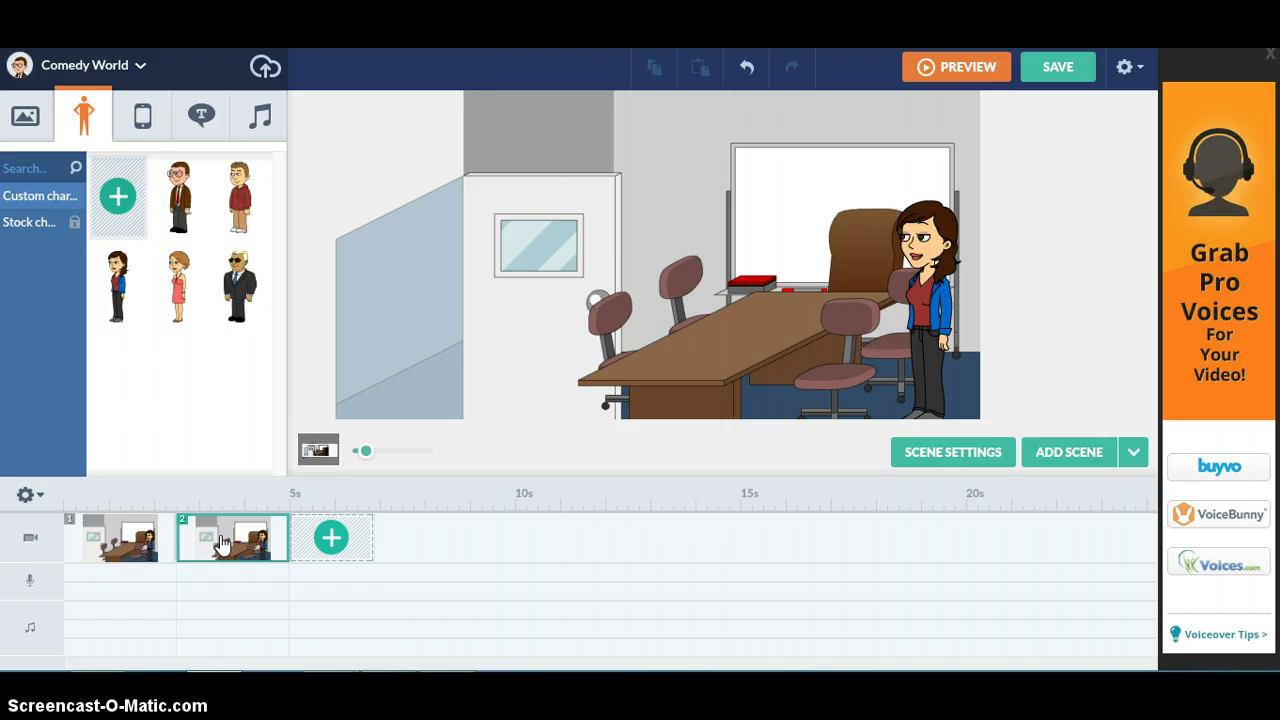
pyautogui.moveTo(222, 541)
pyautogui.mouseDown()
pyautogui.moveTo(131, 526)
pyautogui.moveTo(197, 543)
pyautogui.mouseUp()
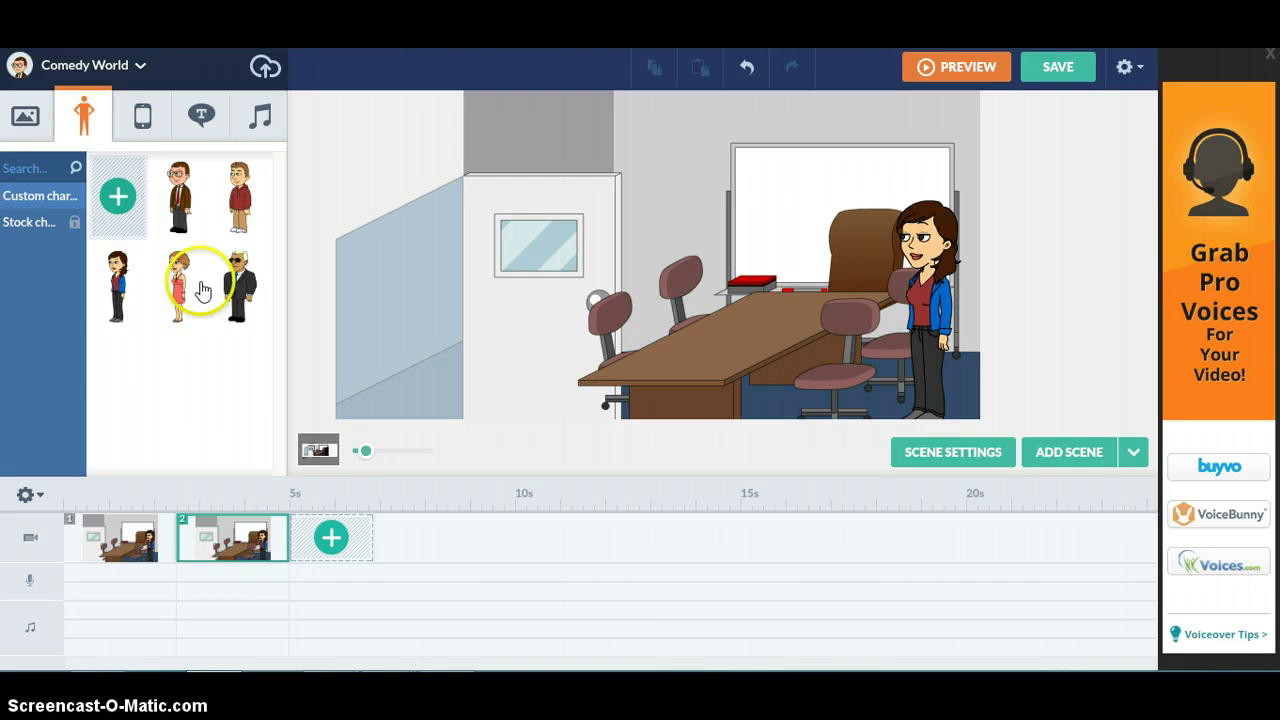
# Place the bespectacled man by the left wall in scene 2 and zoom the stage to 75%.
pyautogui.click(187, 217)
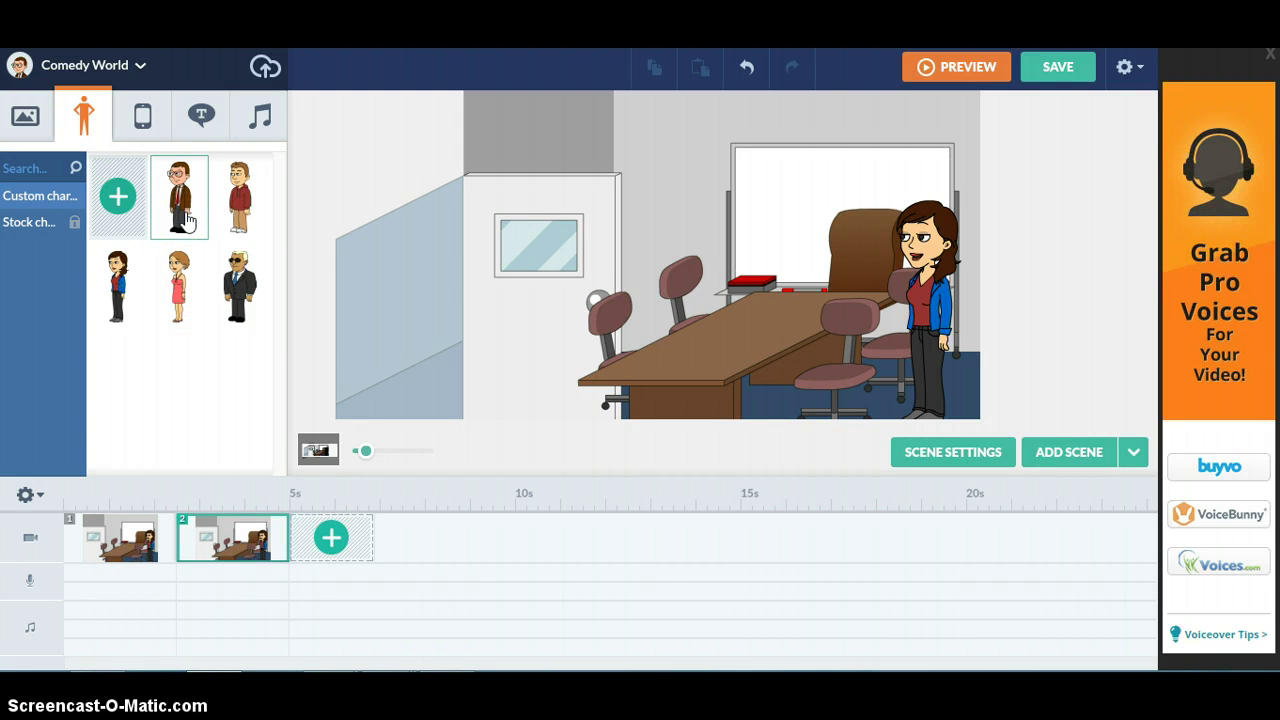
pyautogui.click(486, 280)
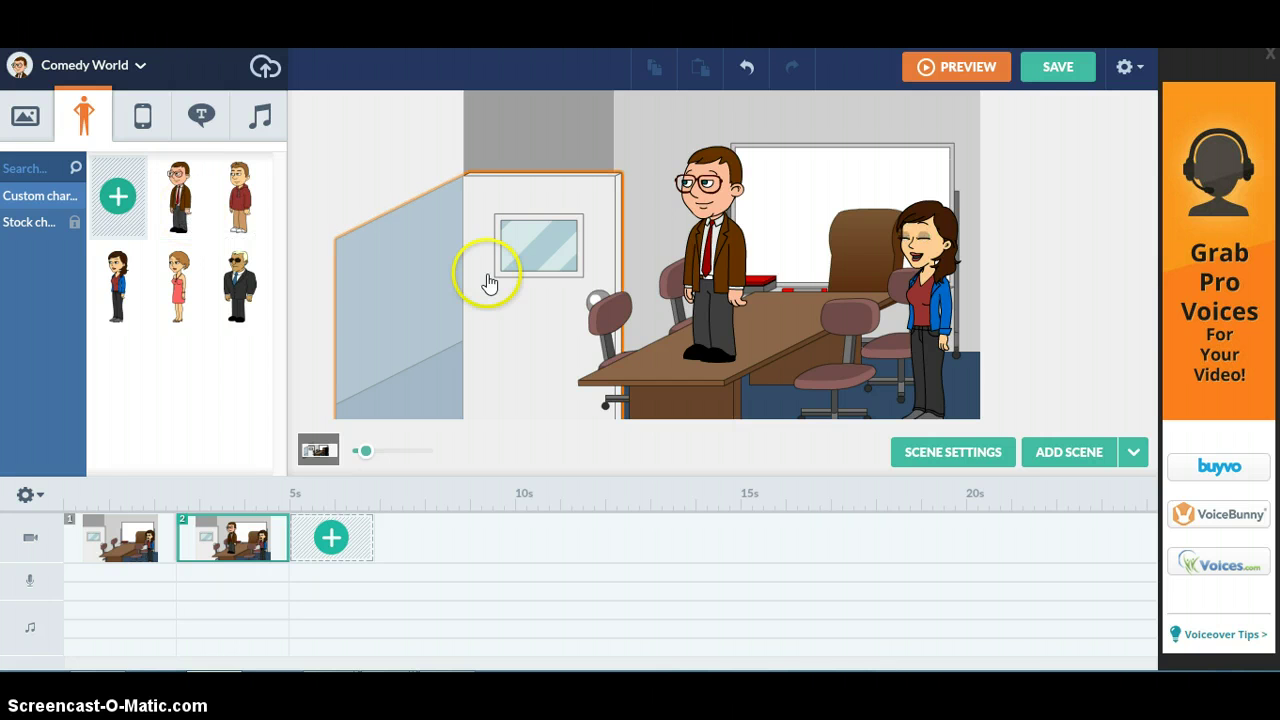
pyautogui.click(735, 270)
pyautogui.moveTo(735, 270); pyautogui.dragTo(582, 362)
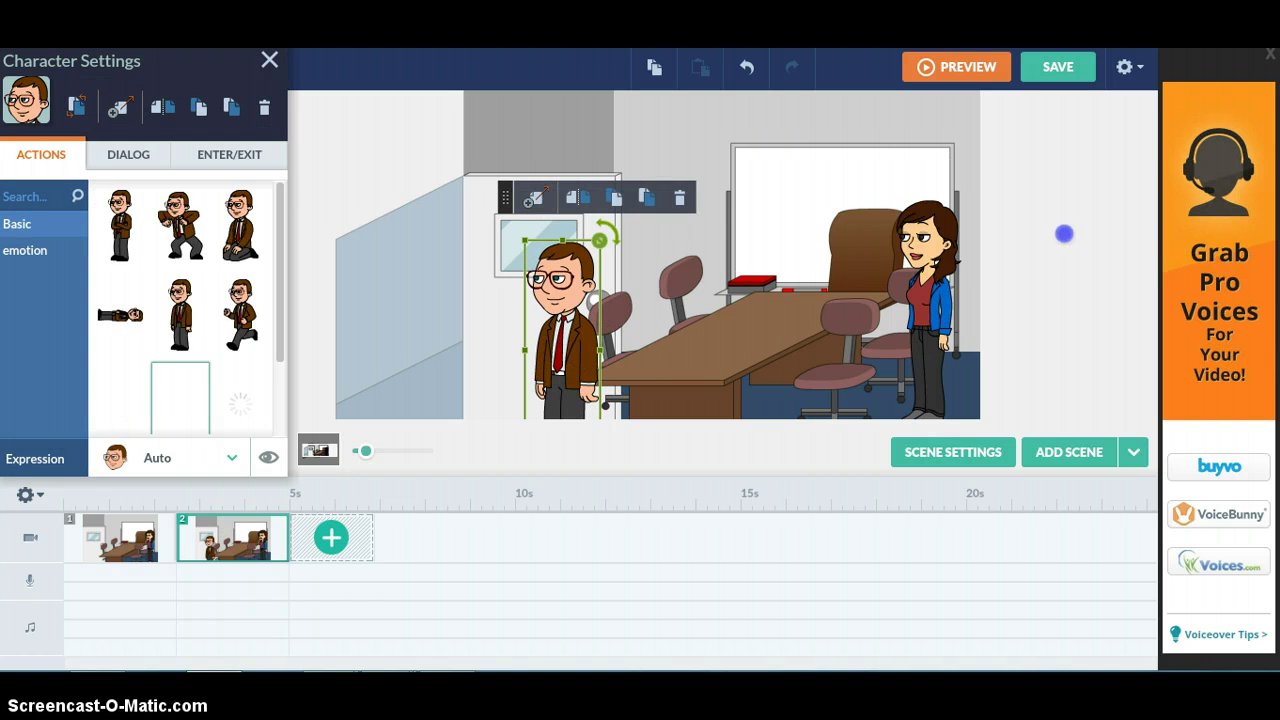
pyautogui.click(1063, 232)
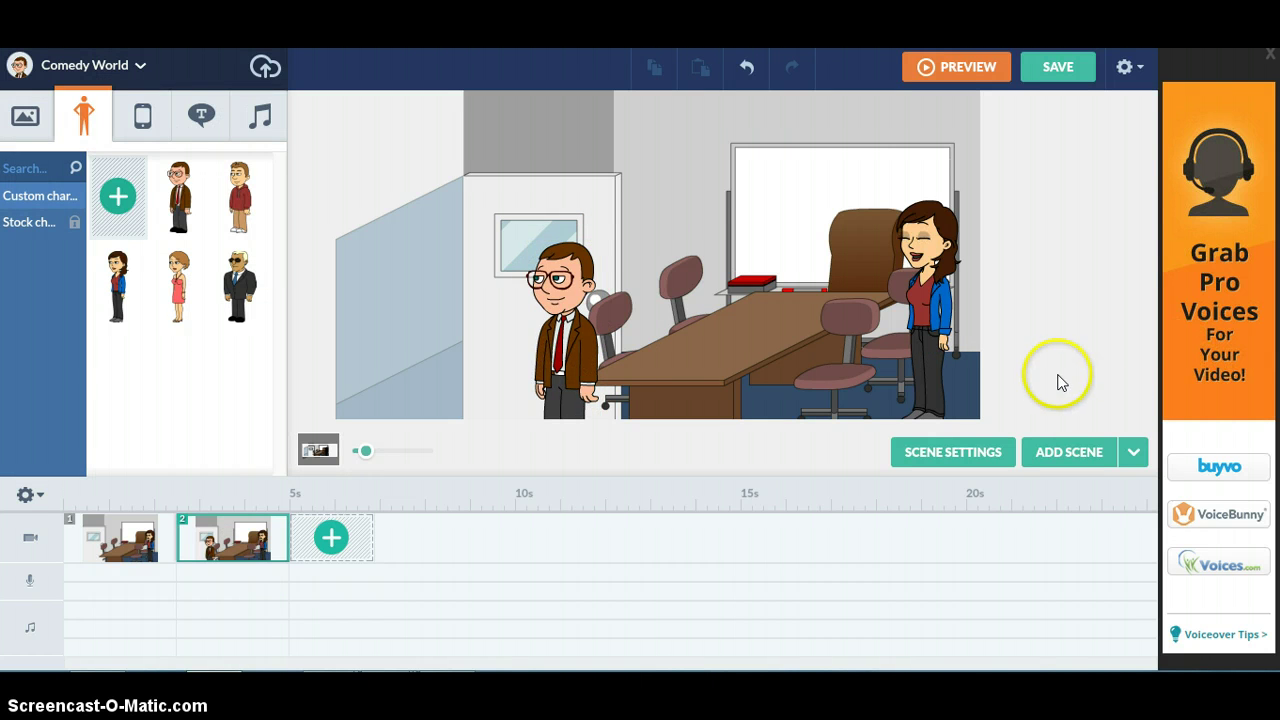
pyautogui.click(366, 453)
pyautogui.moveTo(366, 453); pyautogui.dragTo(361, 458)
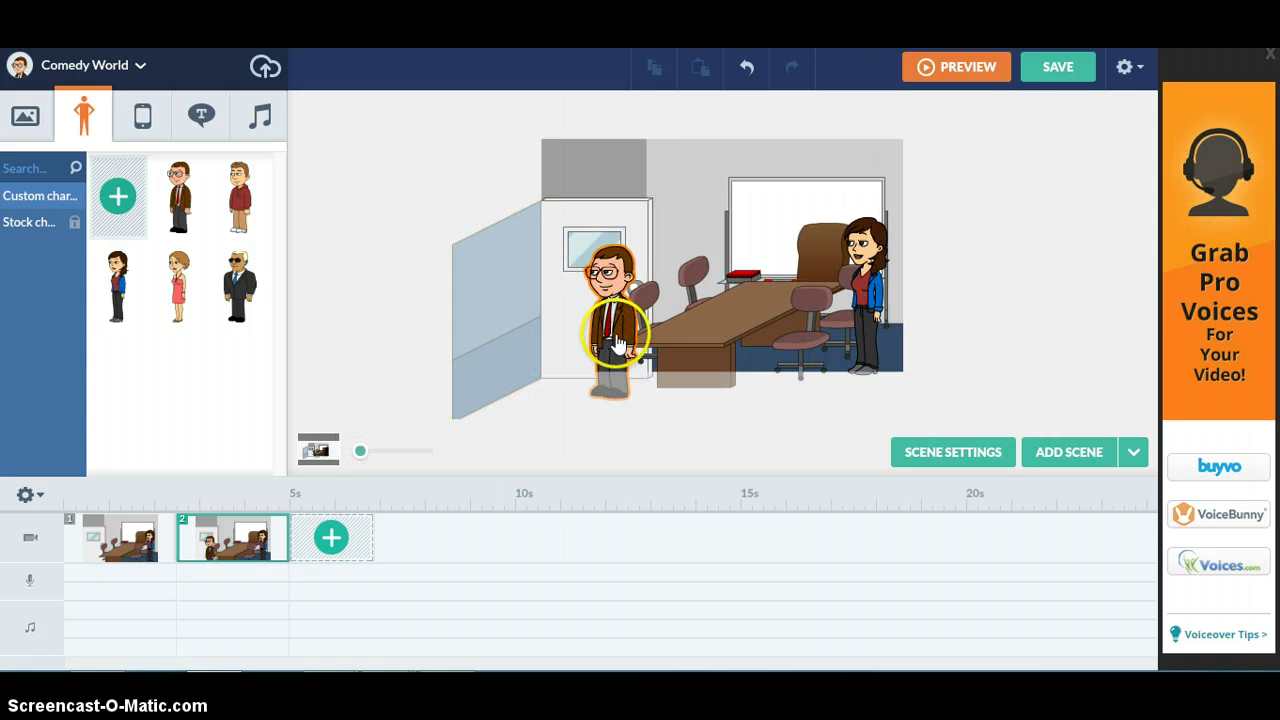
pyautogui.moveTo(616, 340); pyautogui.dragTo(608, 328)
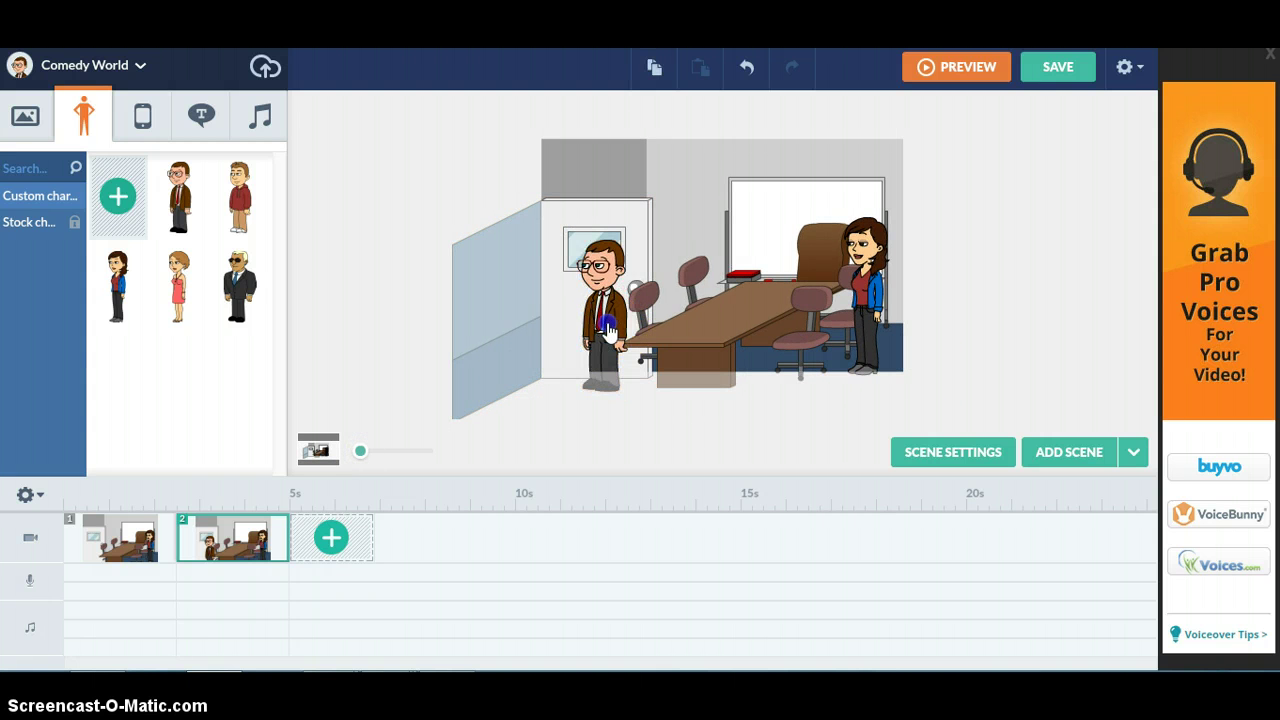
# Flip the bespectacled man in scene 2 to face the other way, then select the woman.
pyautogui.click(608, 327)
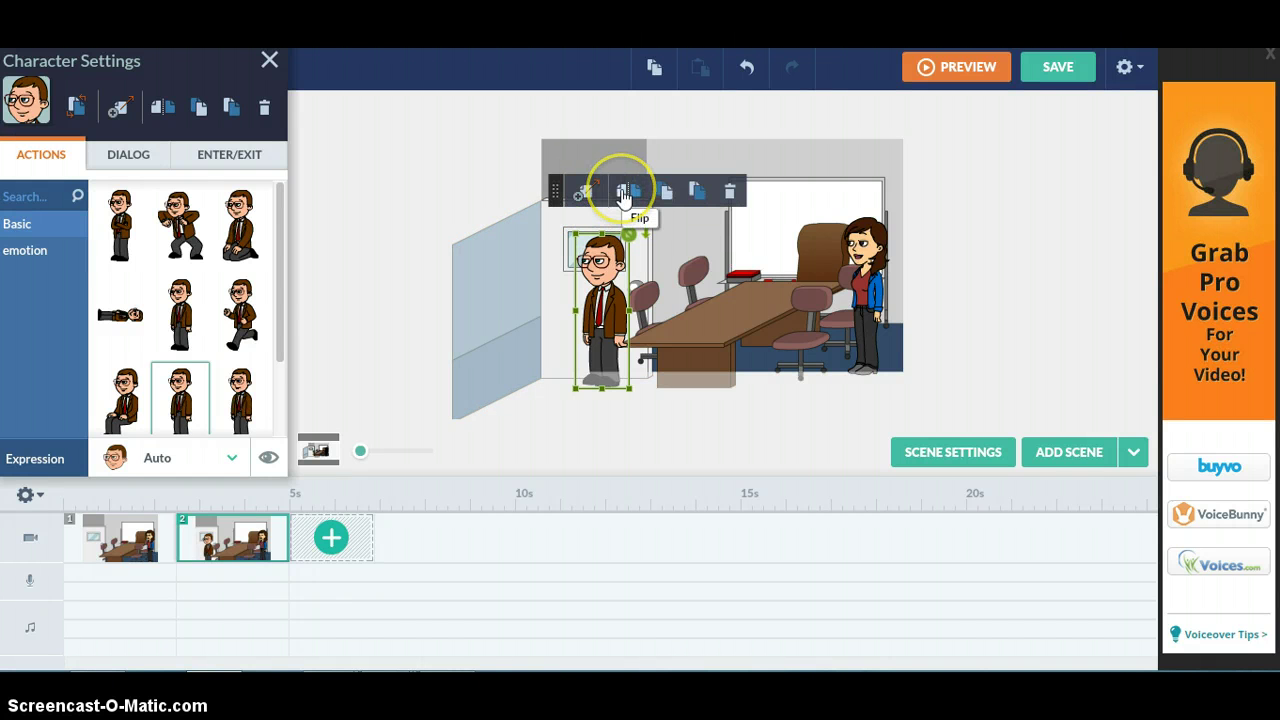
pyautogui.click(623, 194)
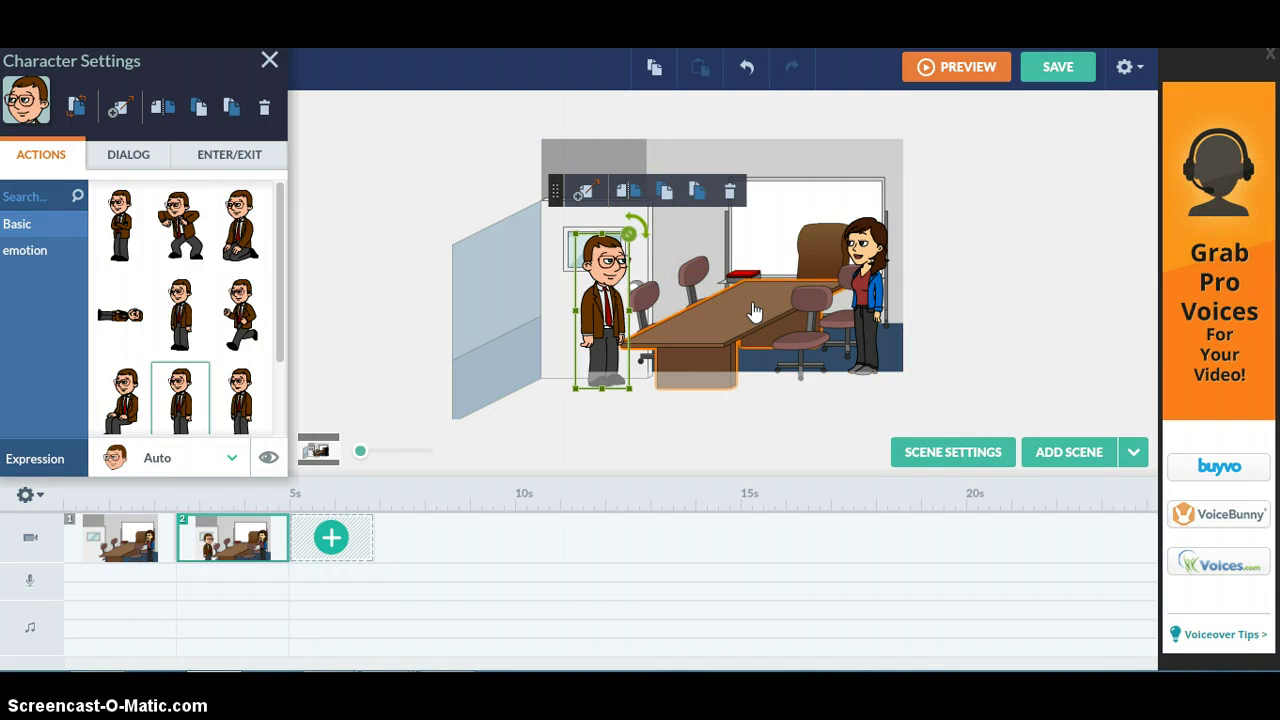
pyautogui.click(876, 290)
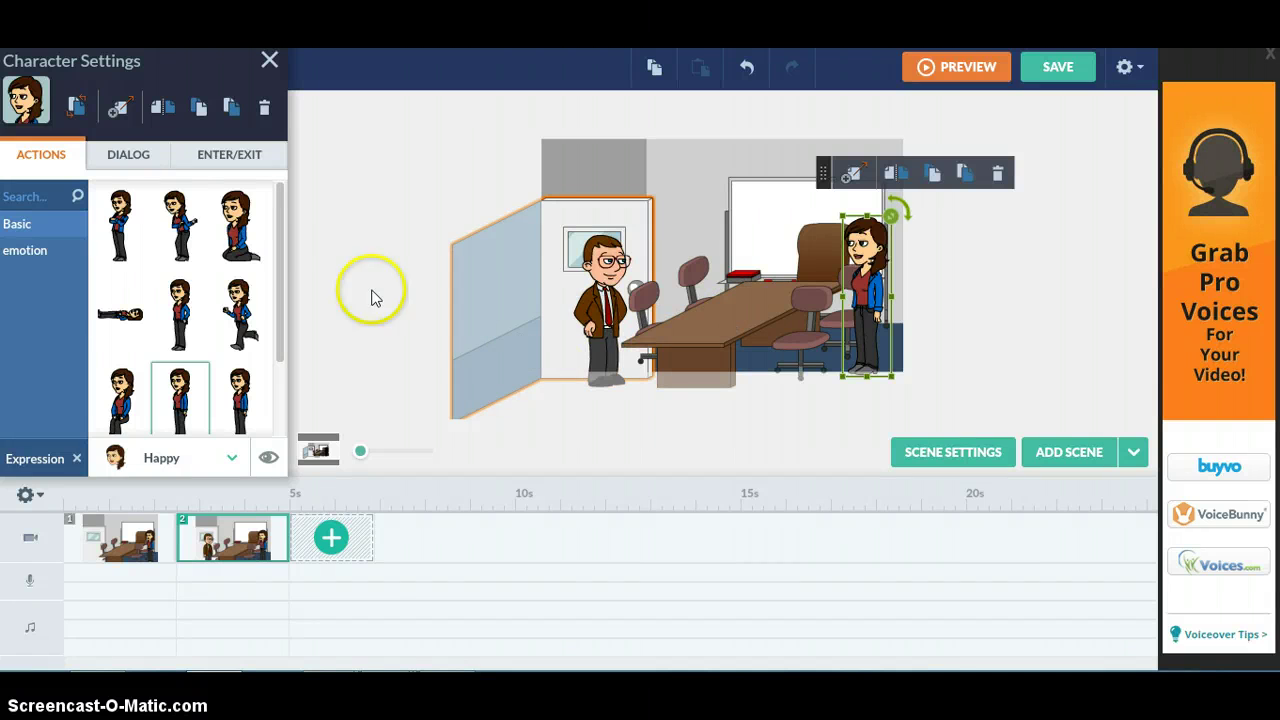
# Open the woman's Dialog tab to list the Add a Voice options.
pyautogui.click(128, 160)
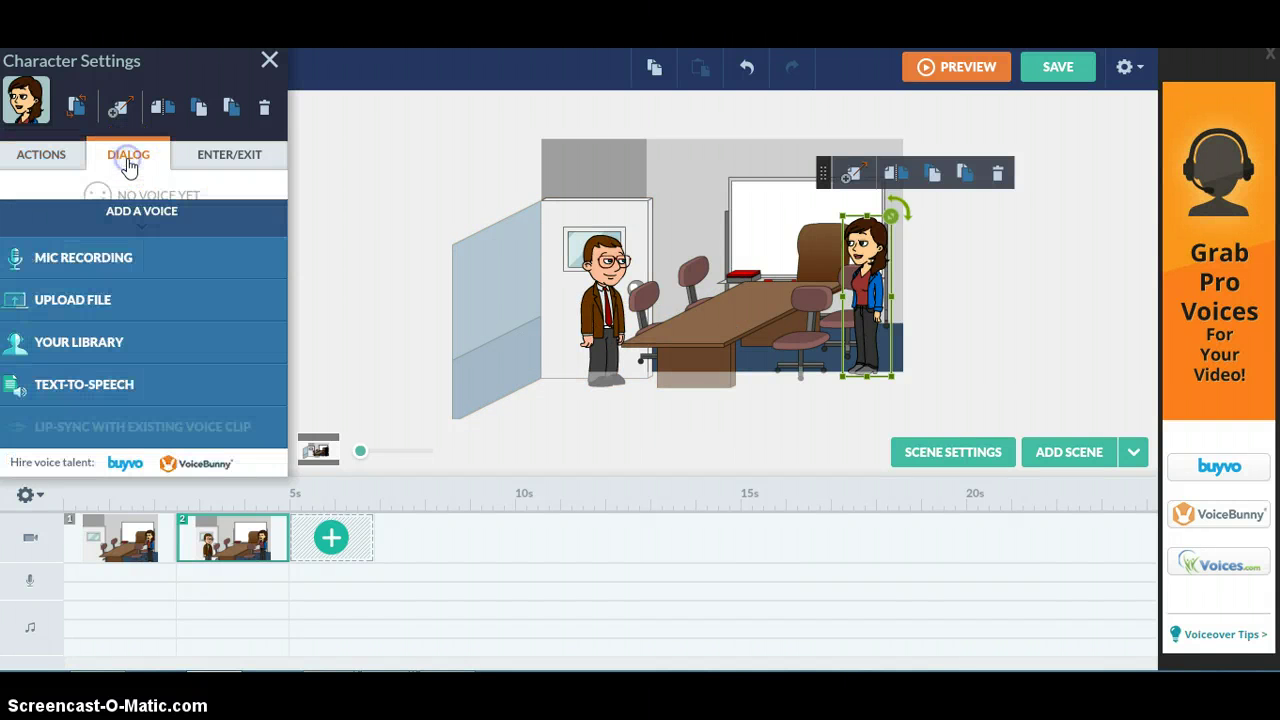
pyautogui.click(105, 298)
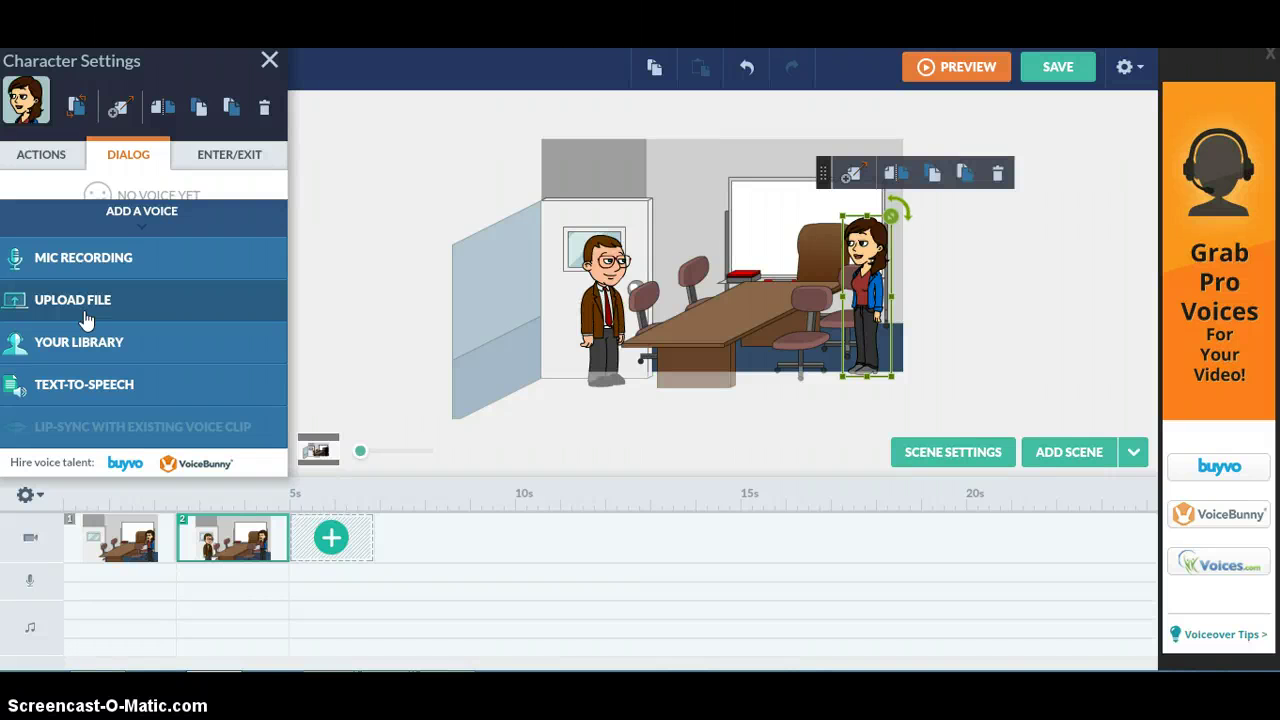
pyautogui.click(90, 385)
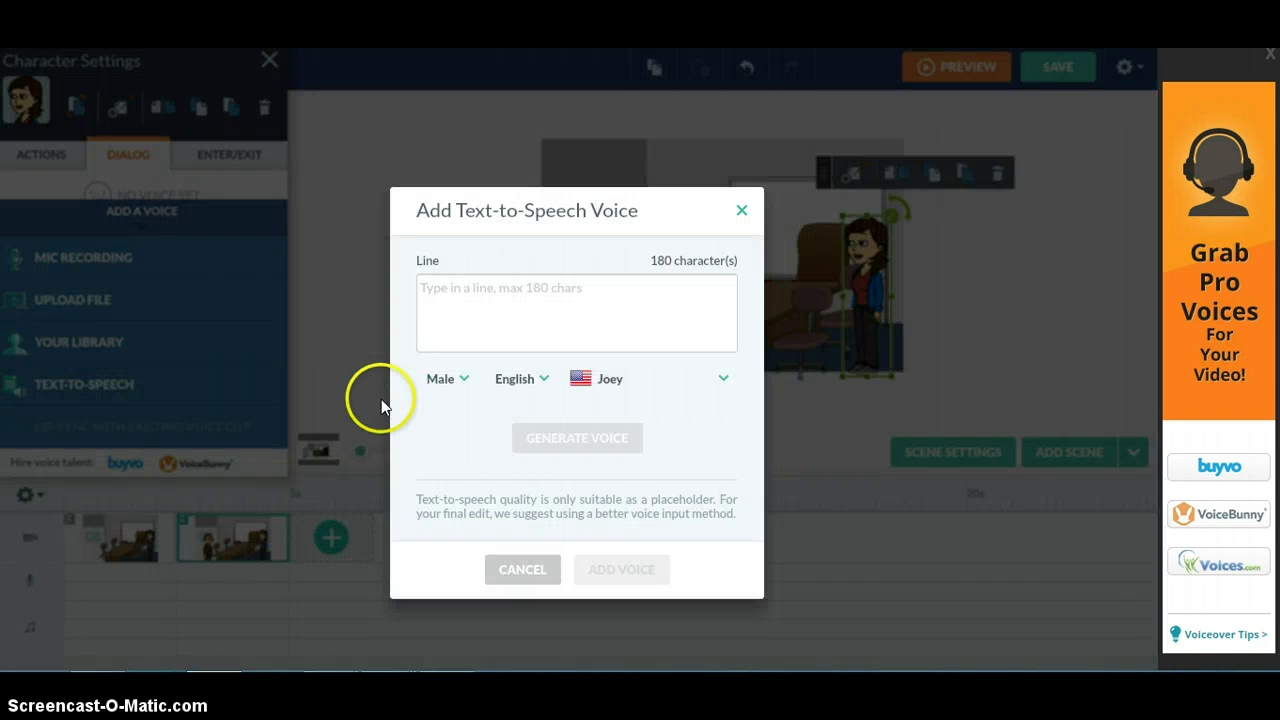
pyautogui.click(548, 381)
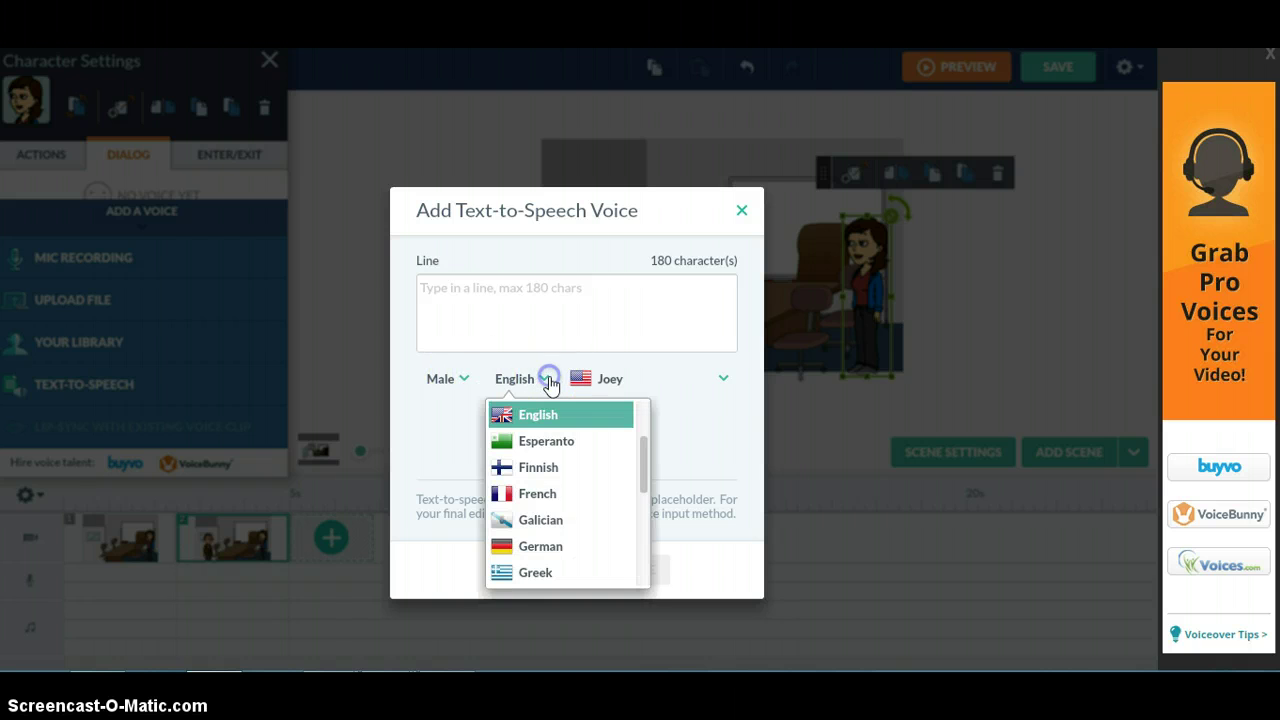
pyautogui.click(549, 381)
pyautogui.click(621, 385)
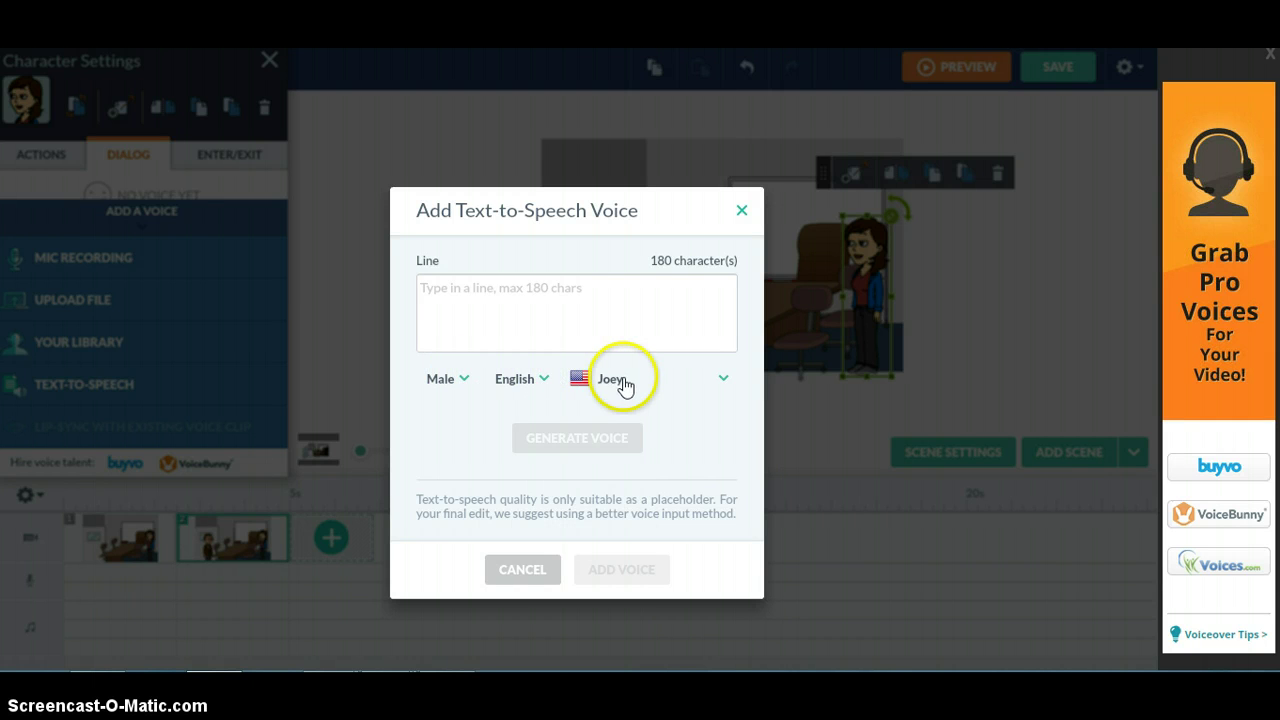
pyautogui.click(723, 379)
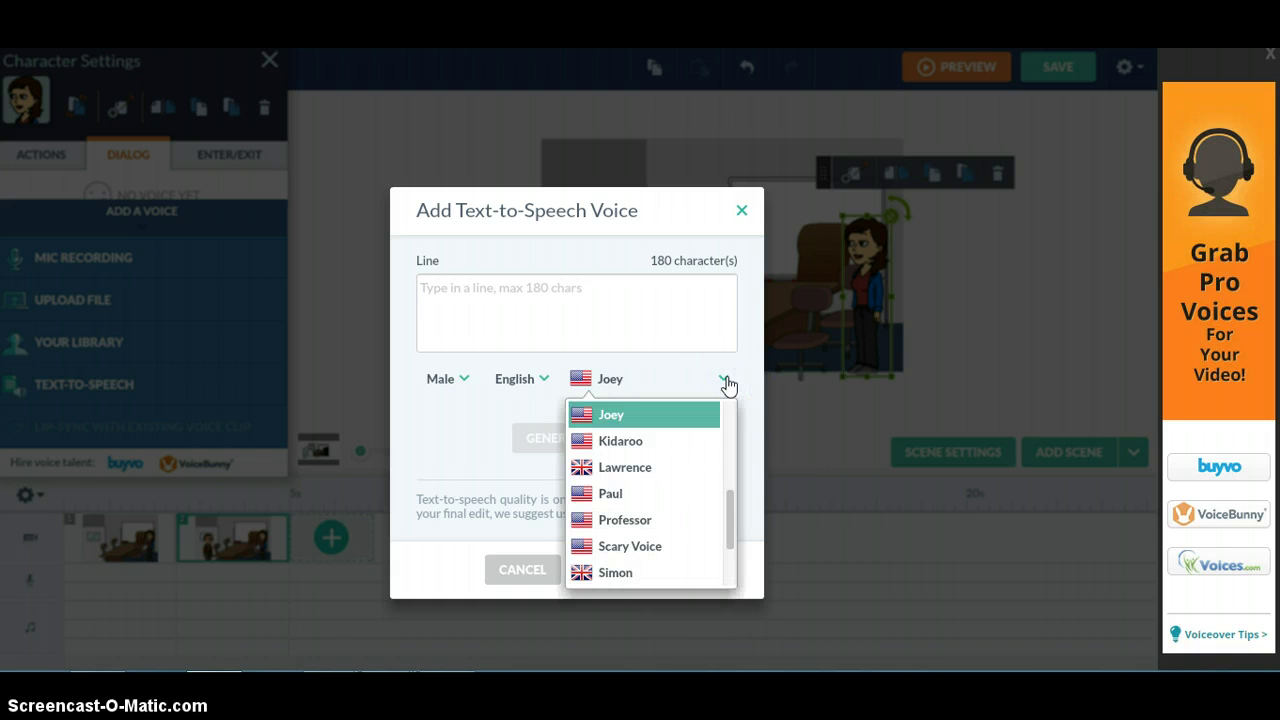
pyautogui.click(726, 382)
pyautogui.click(600, 315)
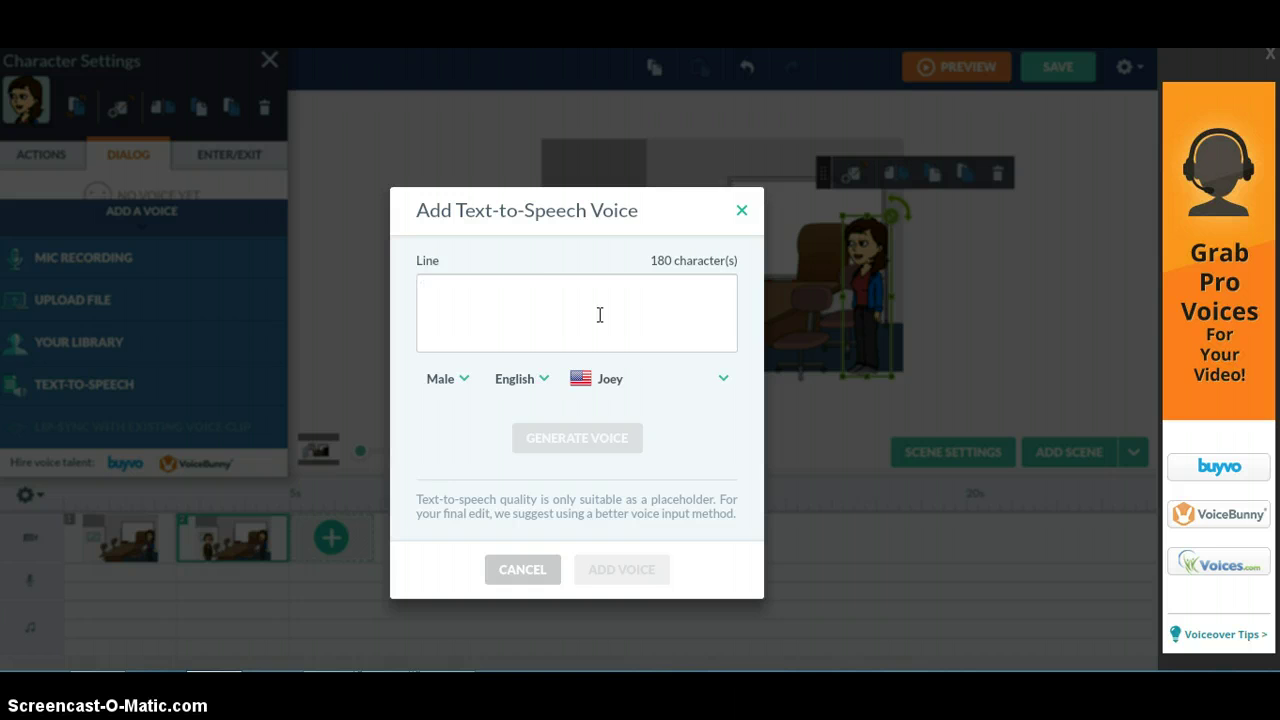
pyautogui.click(742, 212)
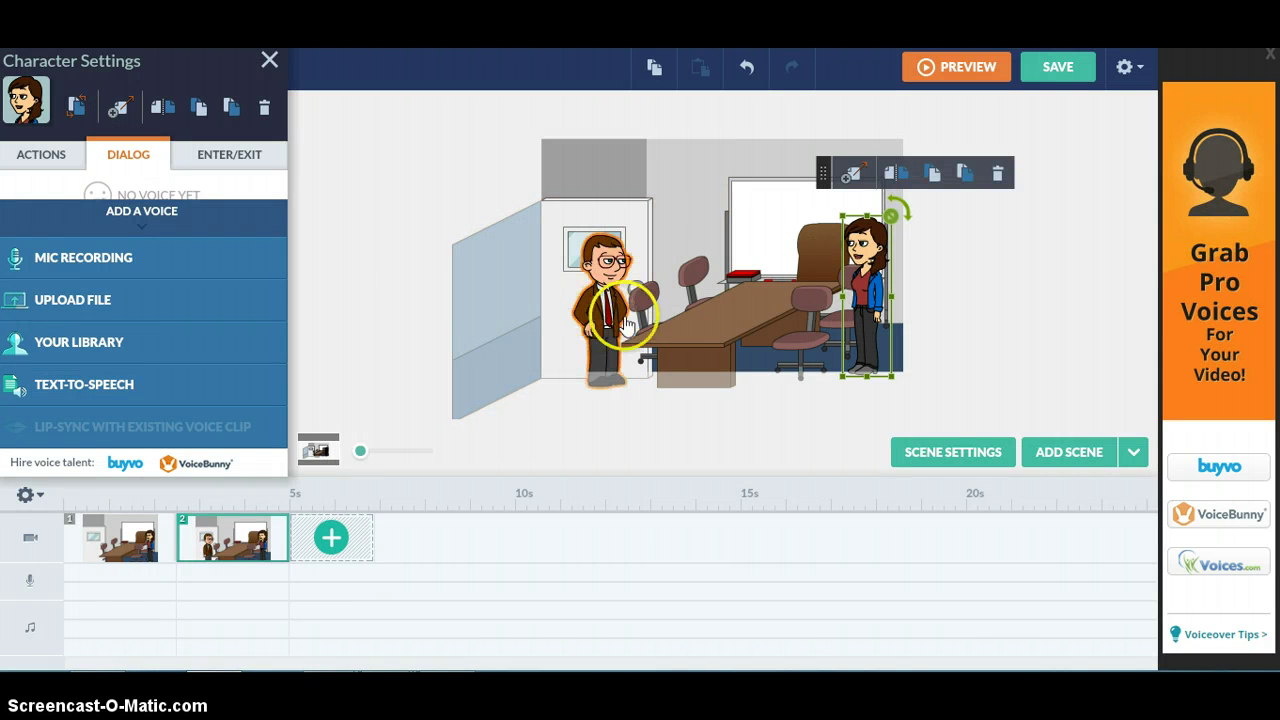
# Copy scene 2 and add the copy as a new scene 3.
pyautogui.click(244, 548)
pyautogui.rightClick(244, 548)
pyautogui.click(266, 325)
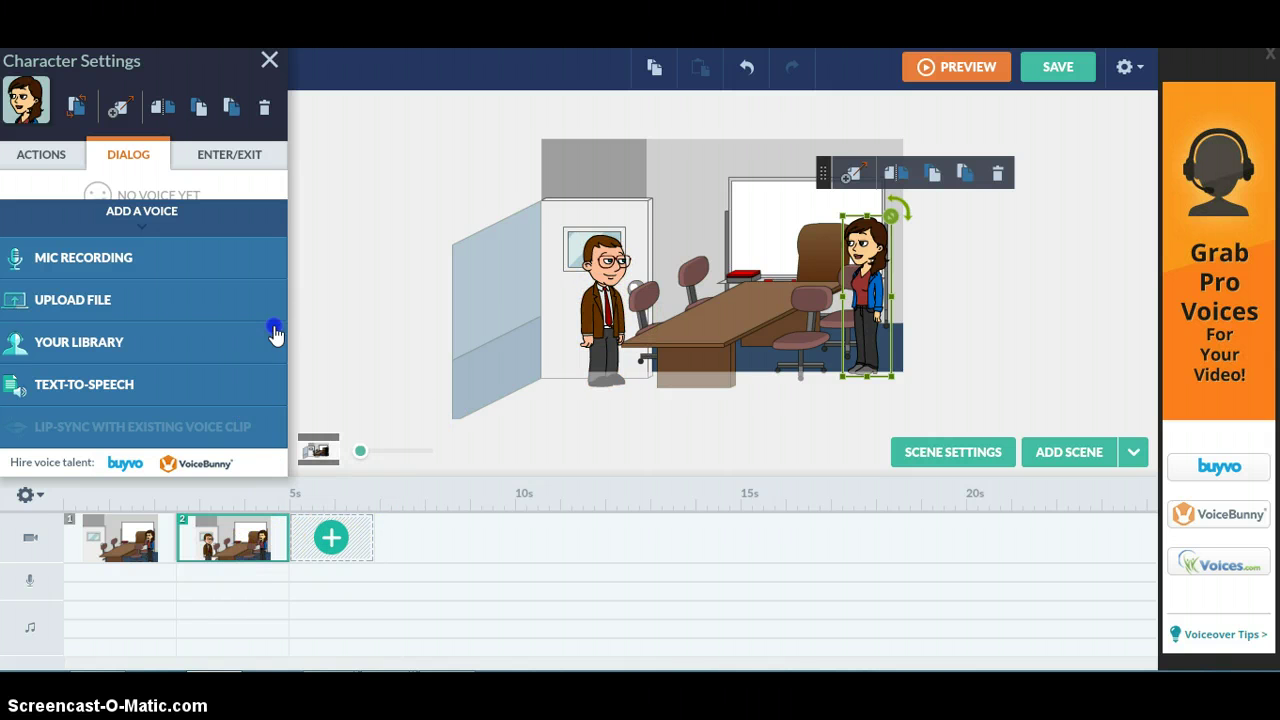
pyautogui.click(340, 543)
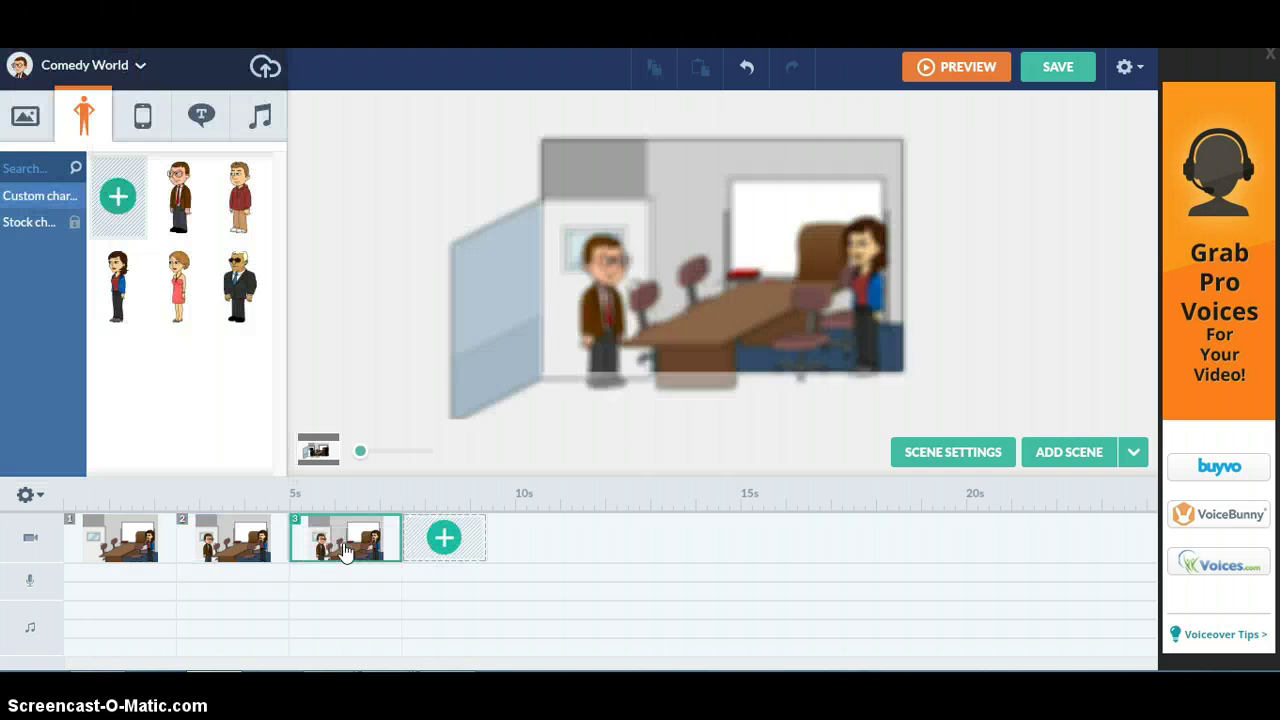
# Browse the scene 1 and scene 2 options menus, settle on scene 2, and dismiss the menu.
pyautogui.click(246, 548)
pyautogui.rightClick(248, 551)
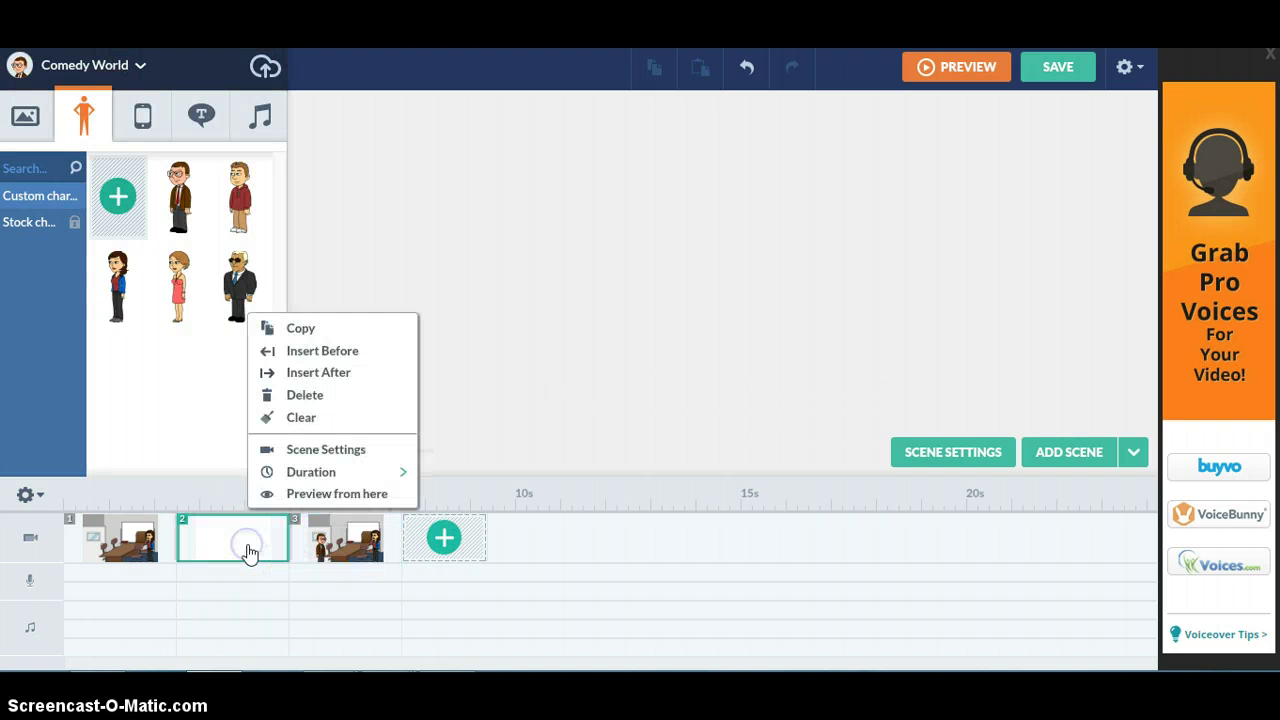
pyautogui.click(168, 540)
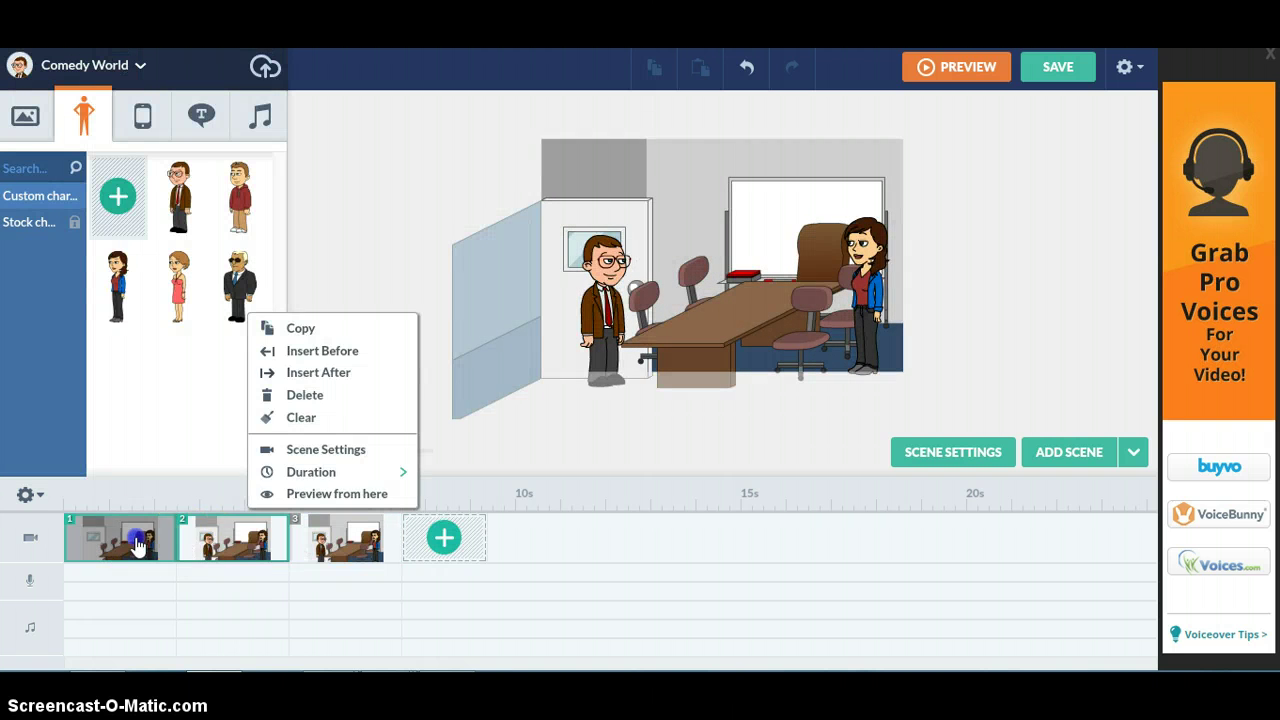
pyautogui.rightClick(137, 545)
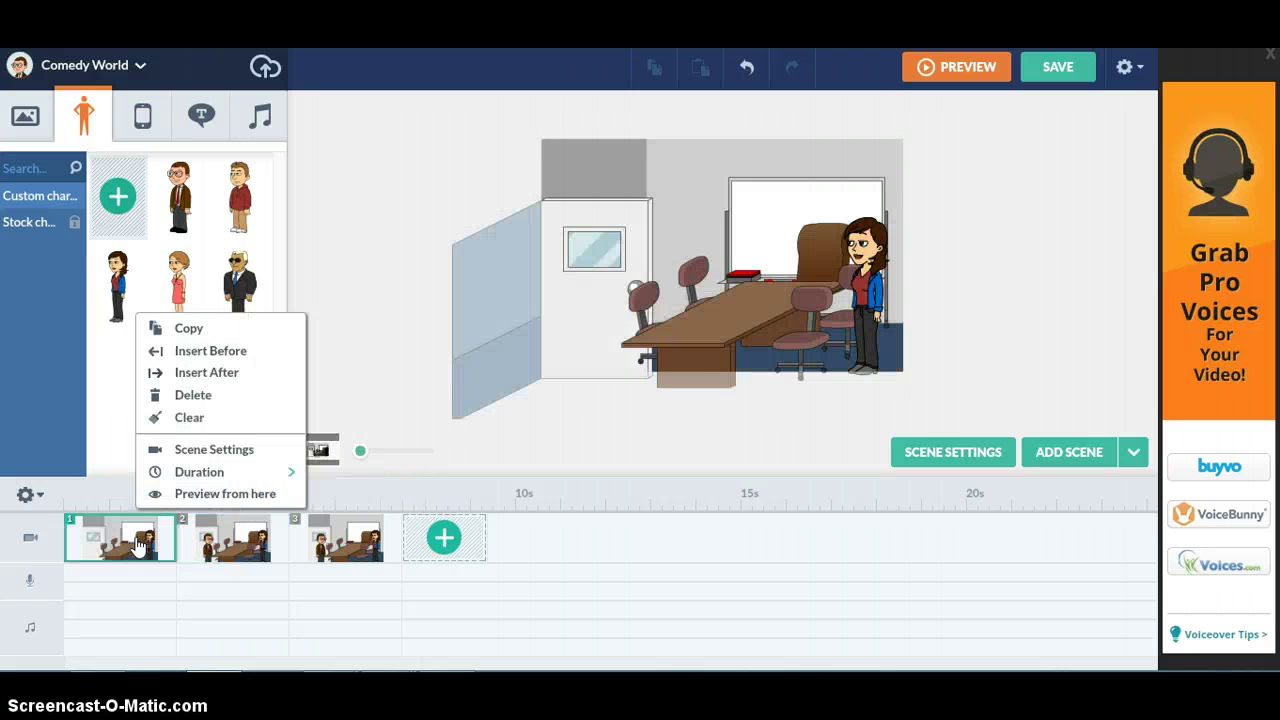
pyautogui.rightClick(216, 543)
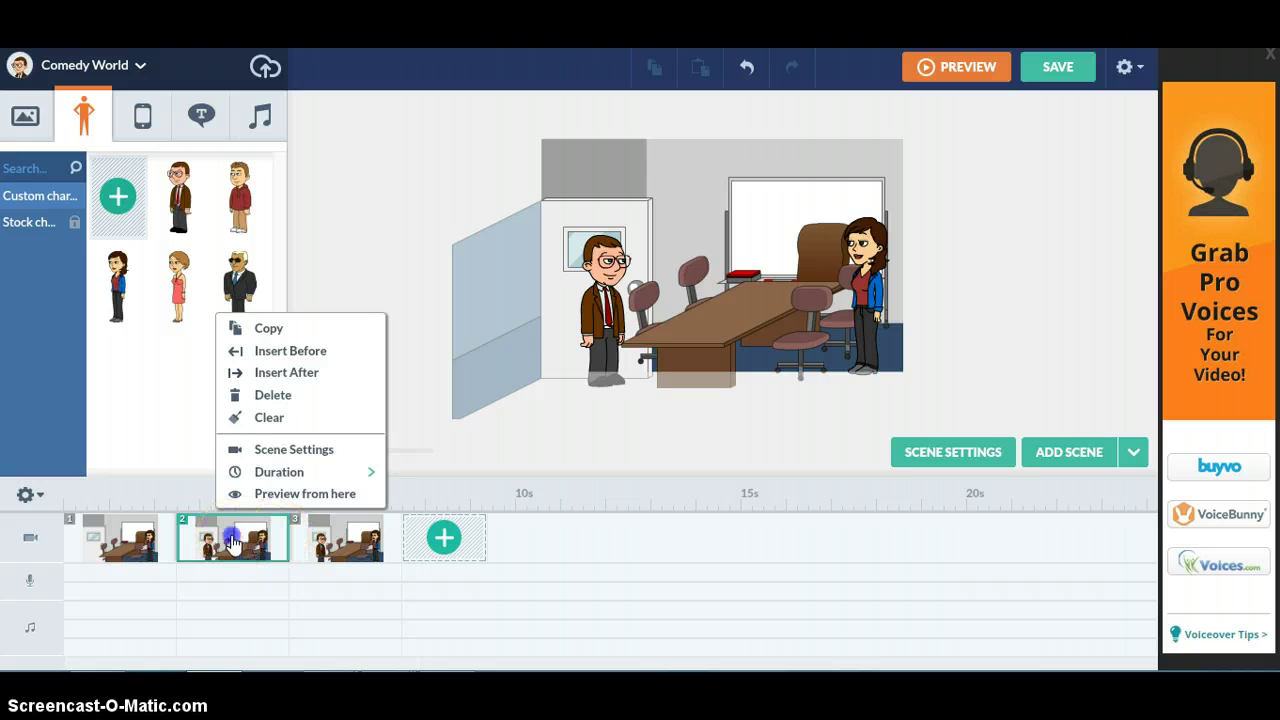
pyautogui.rightClick(231, 541)
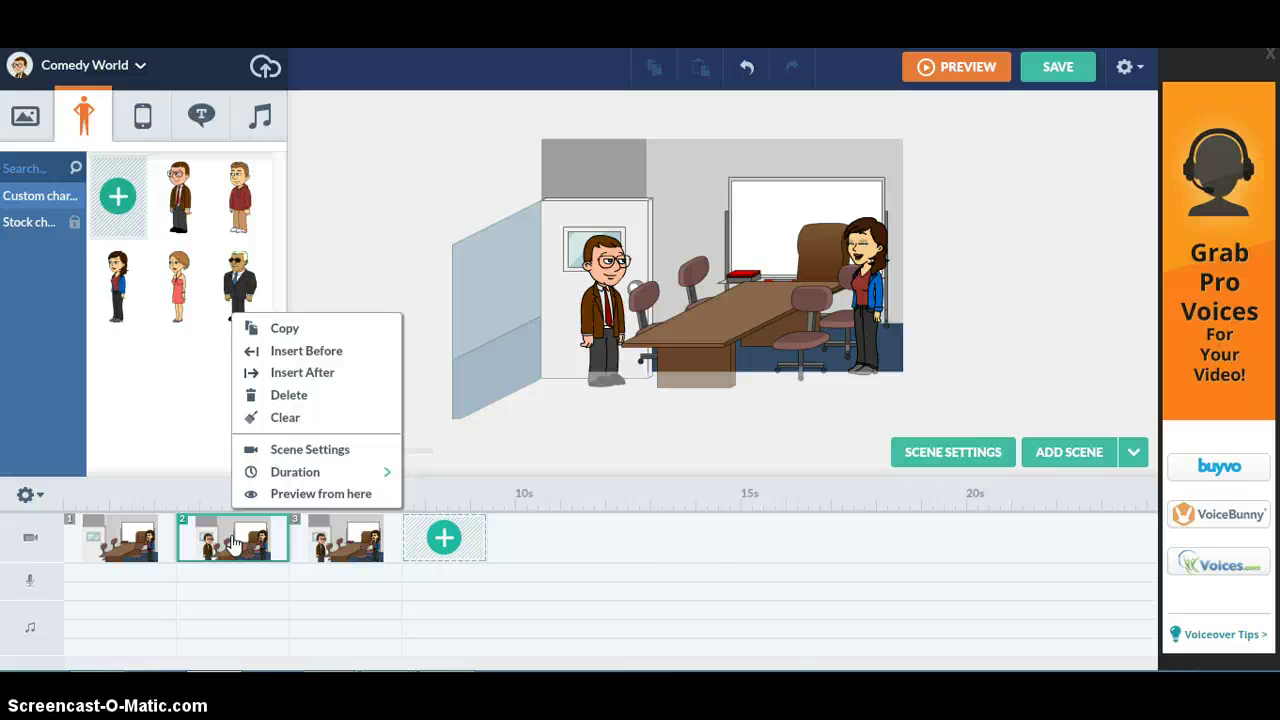
pyautogui.press('Escape')
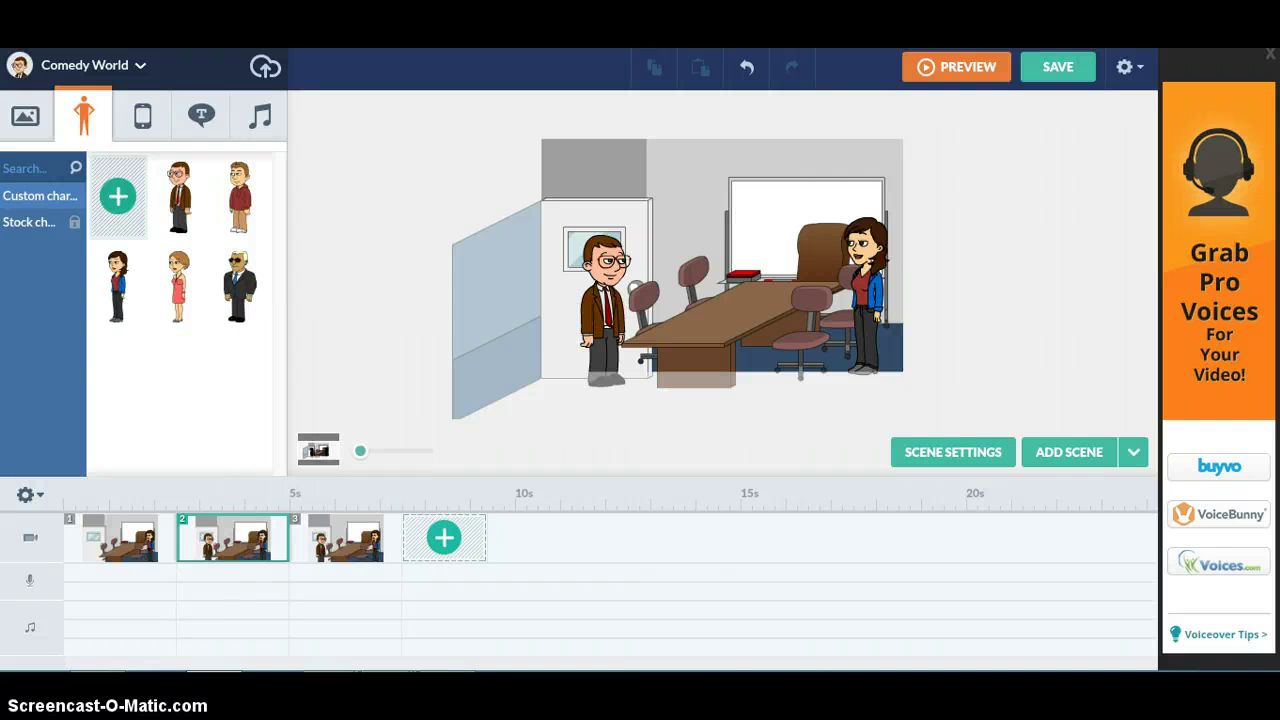
# Record a 3.25-second mic clip for the woman, play it back, and add it as her voice.
pyautogui.click(865, 295)
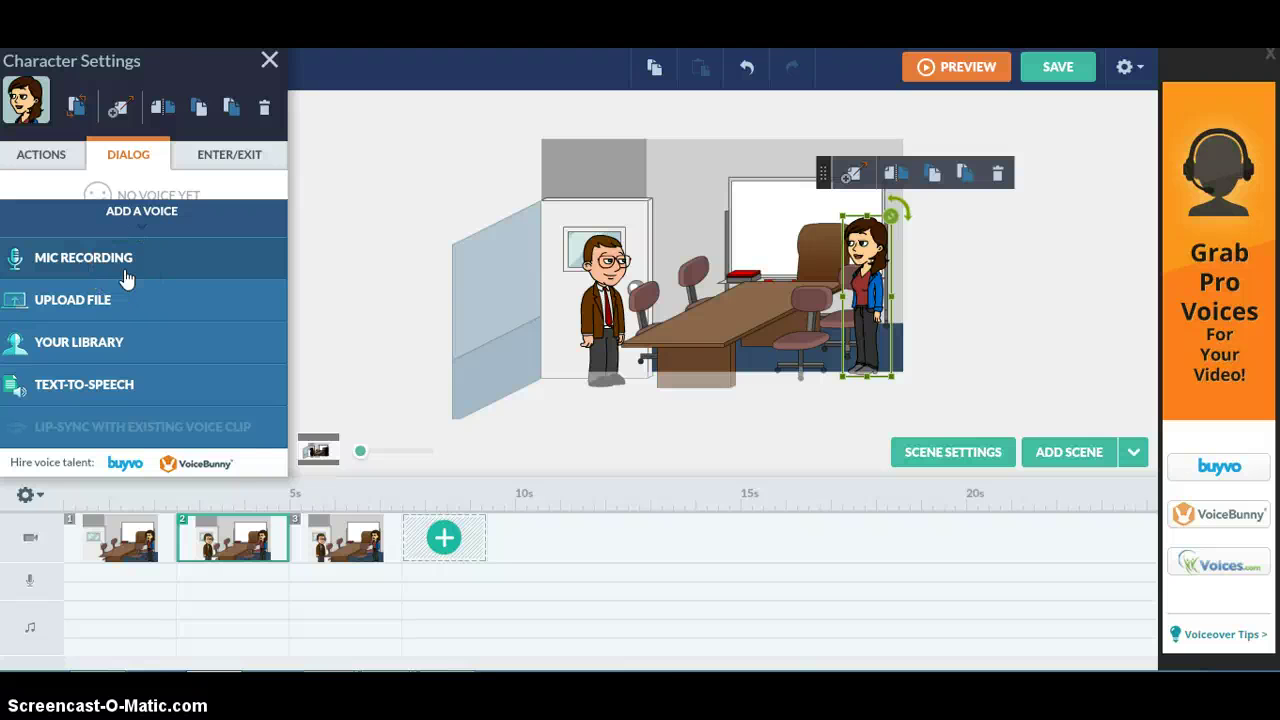
pyautogui.click(121, 276)
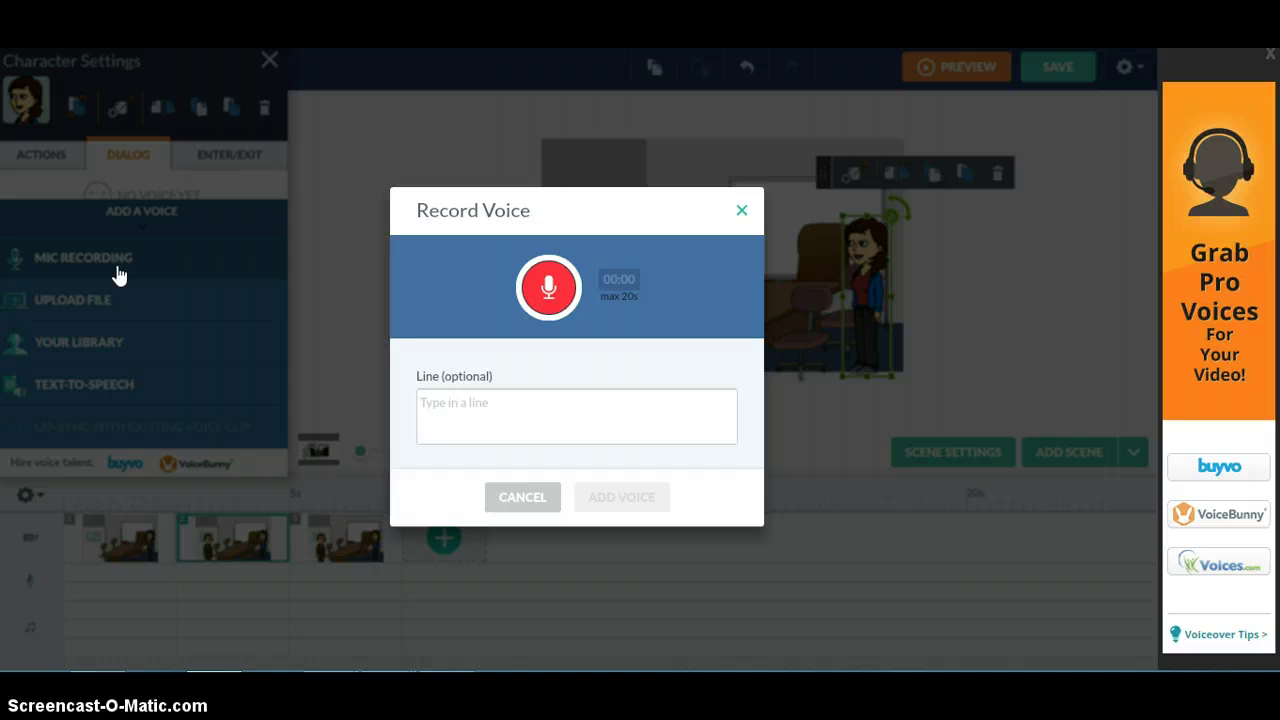
pyautogui.click(455, 349)
pyautogui.click(540, 296)
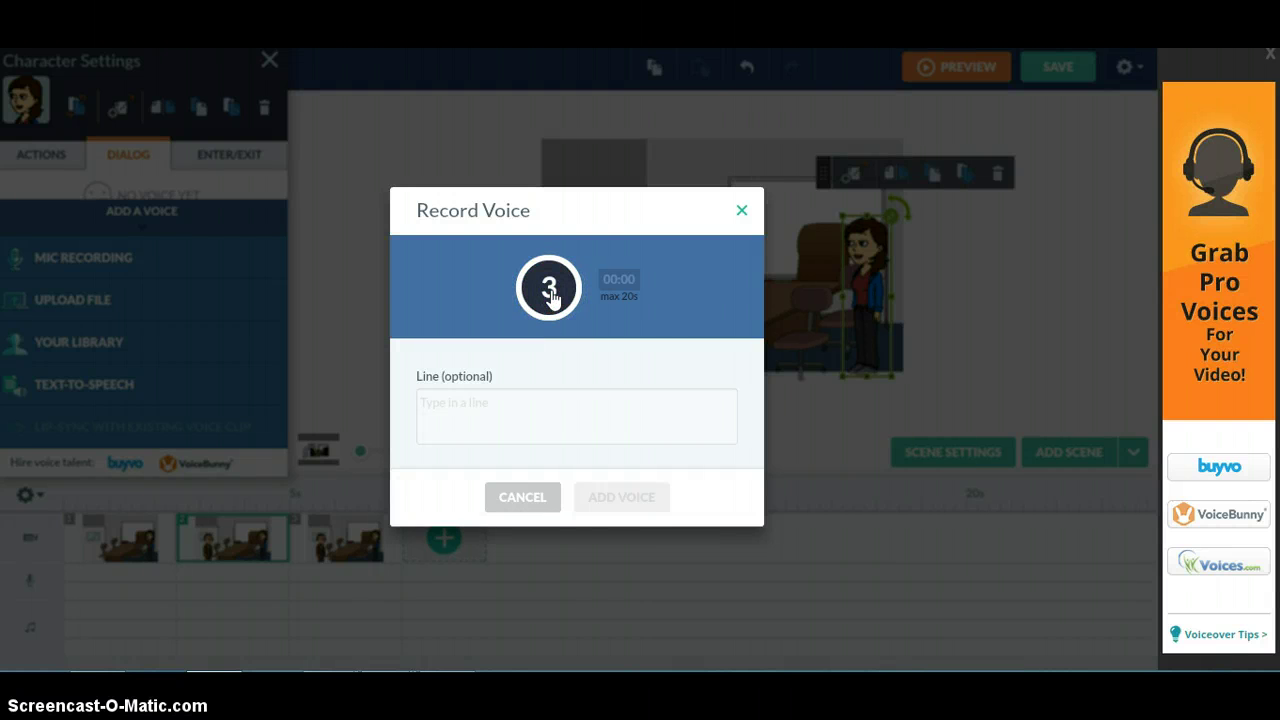
pyautogui.click(686, 373)
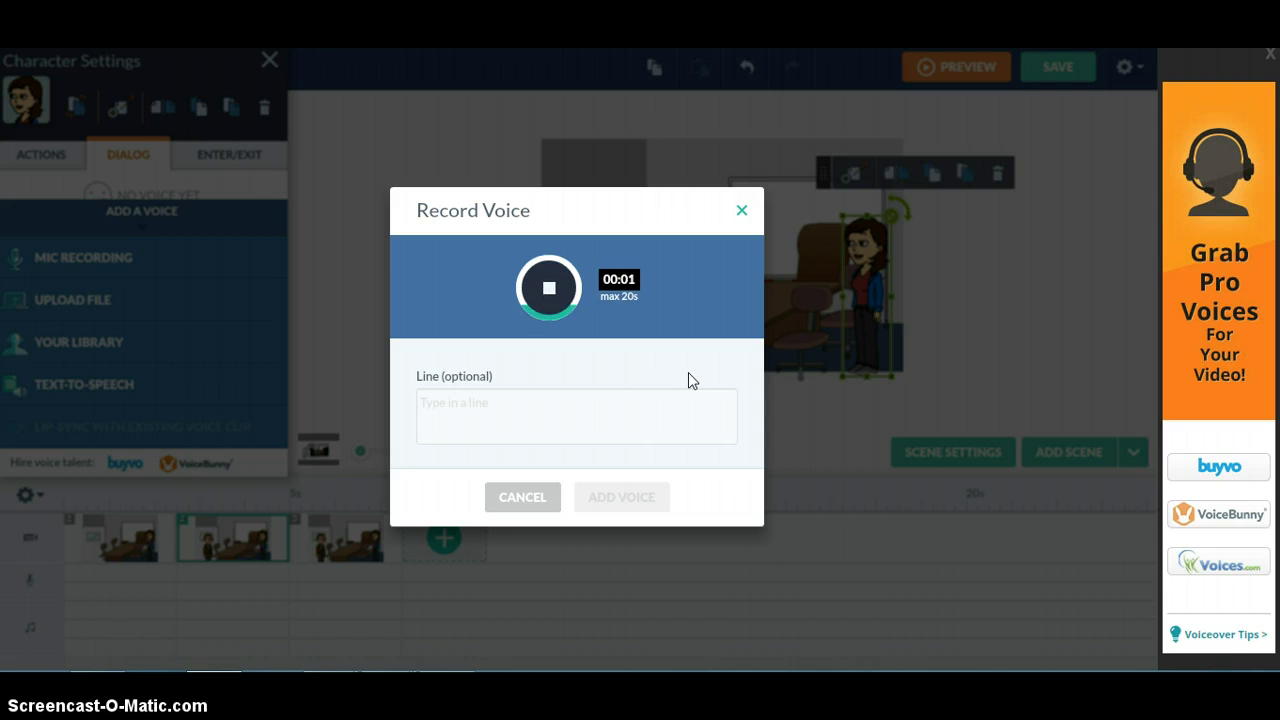
pyautogui.click(550, 290)
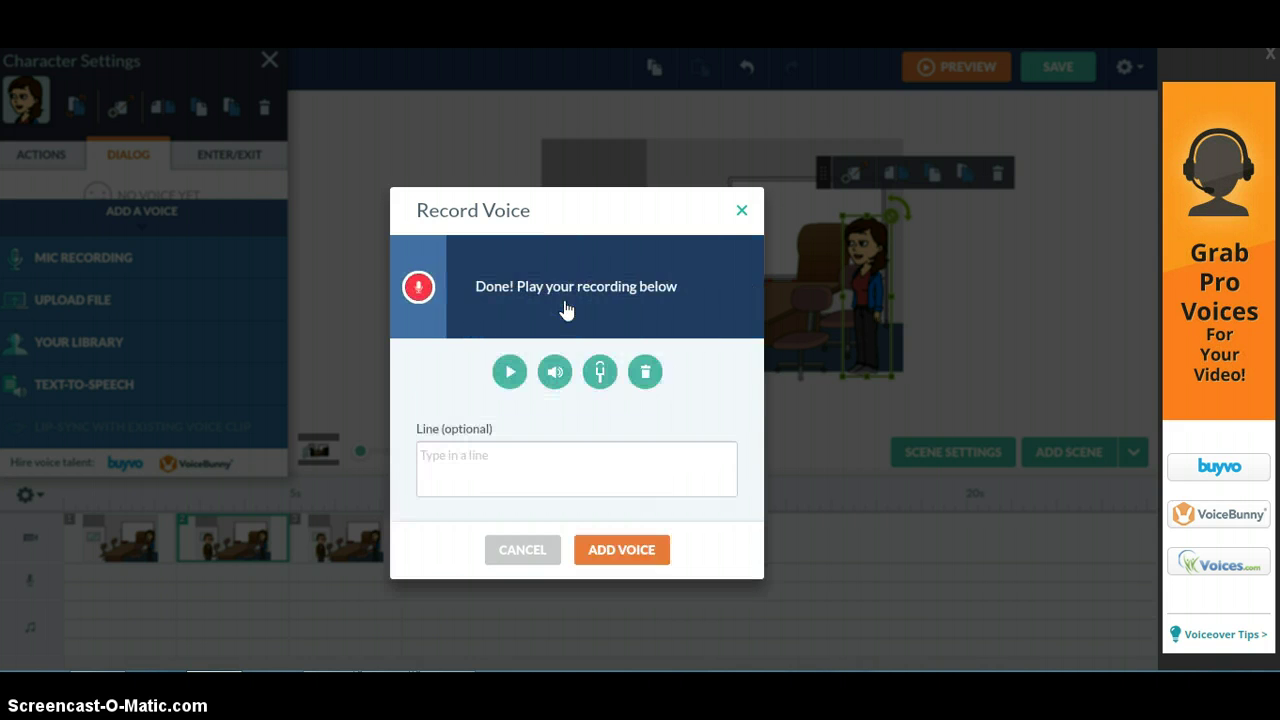
pyautogui.click(512, 390)
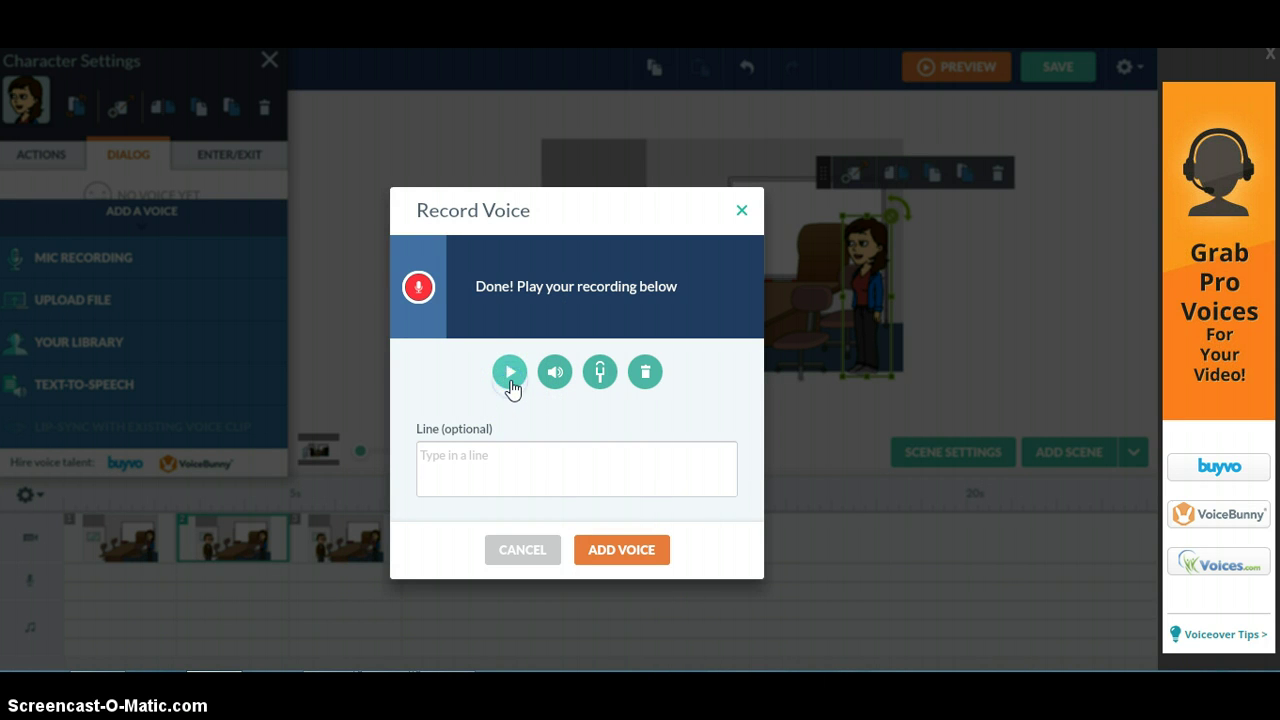
pyautogui.click(581, 470)
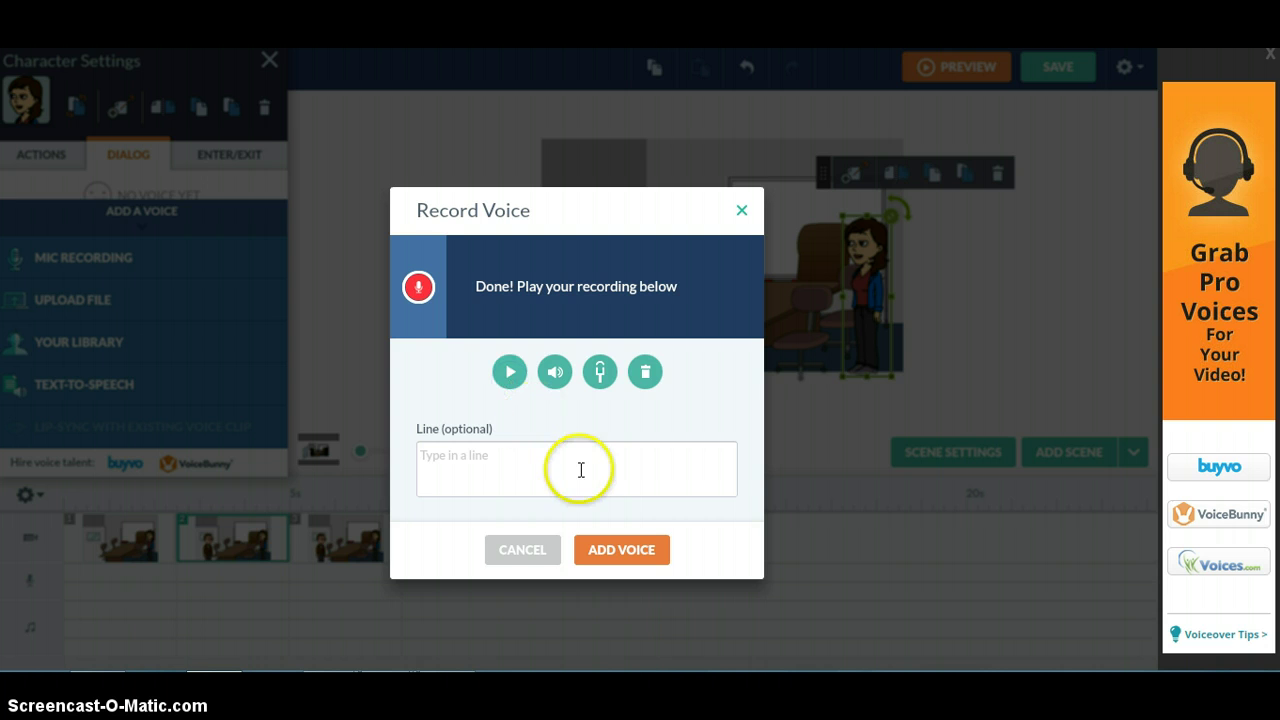
pyautogui.click(623, 551)
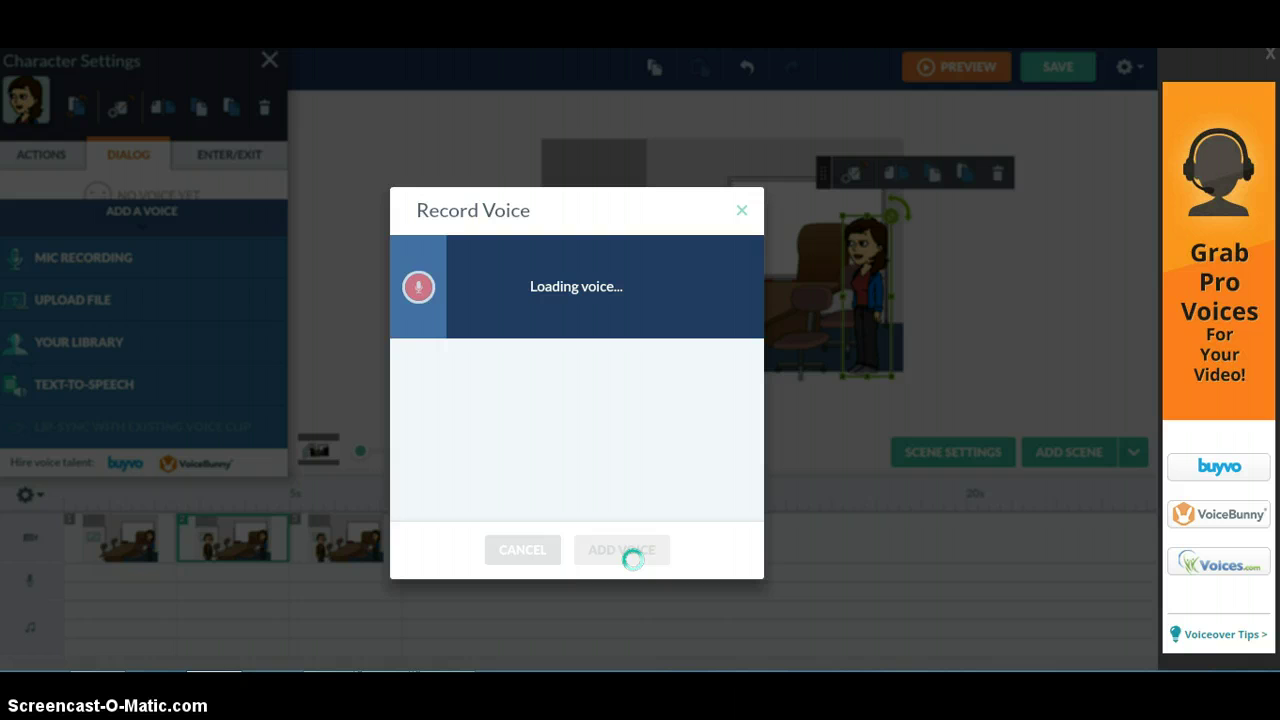
# Dismiss the Windows charms overlay and drag scene 2's right edge to shorten it to 3 seconds.
pyautogui.press('super+c')
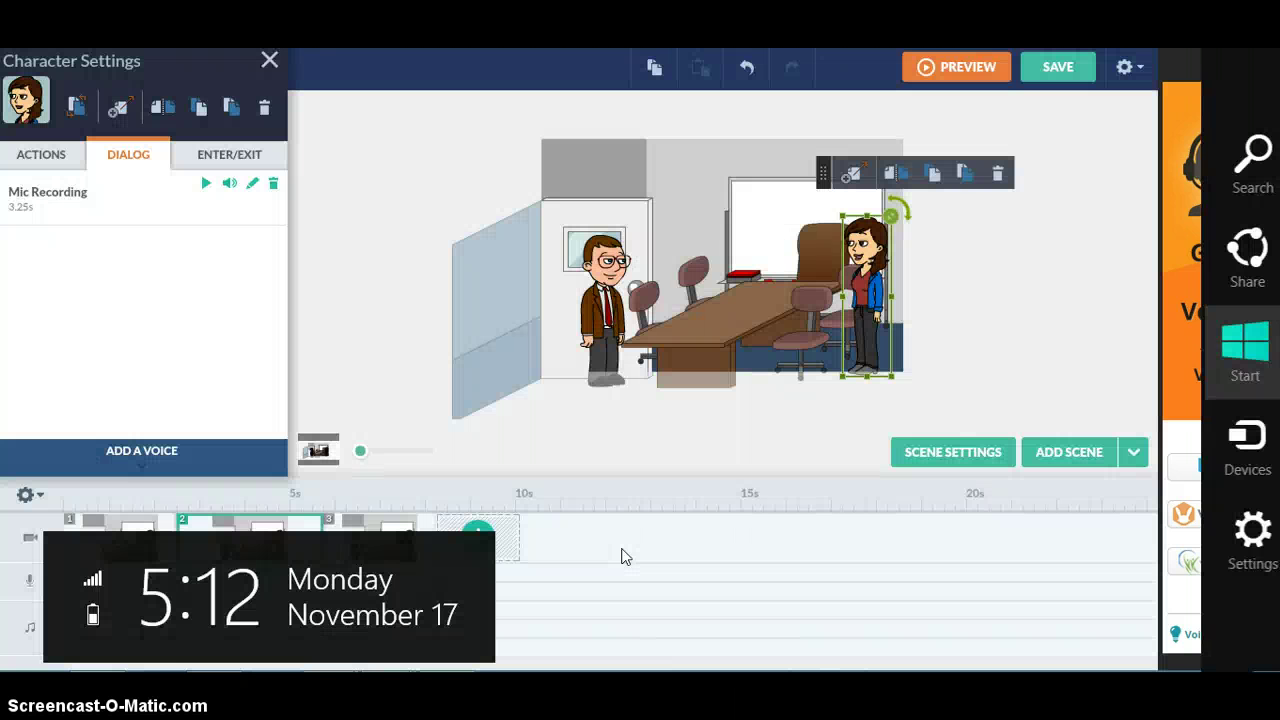
pyautogui.click(561, 517)
pyautogui.press('super+c')
pyautogui.click(404, 541)
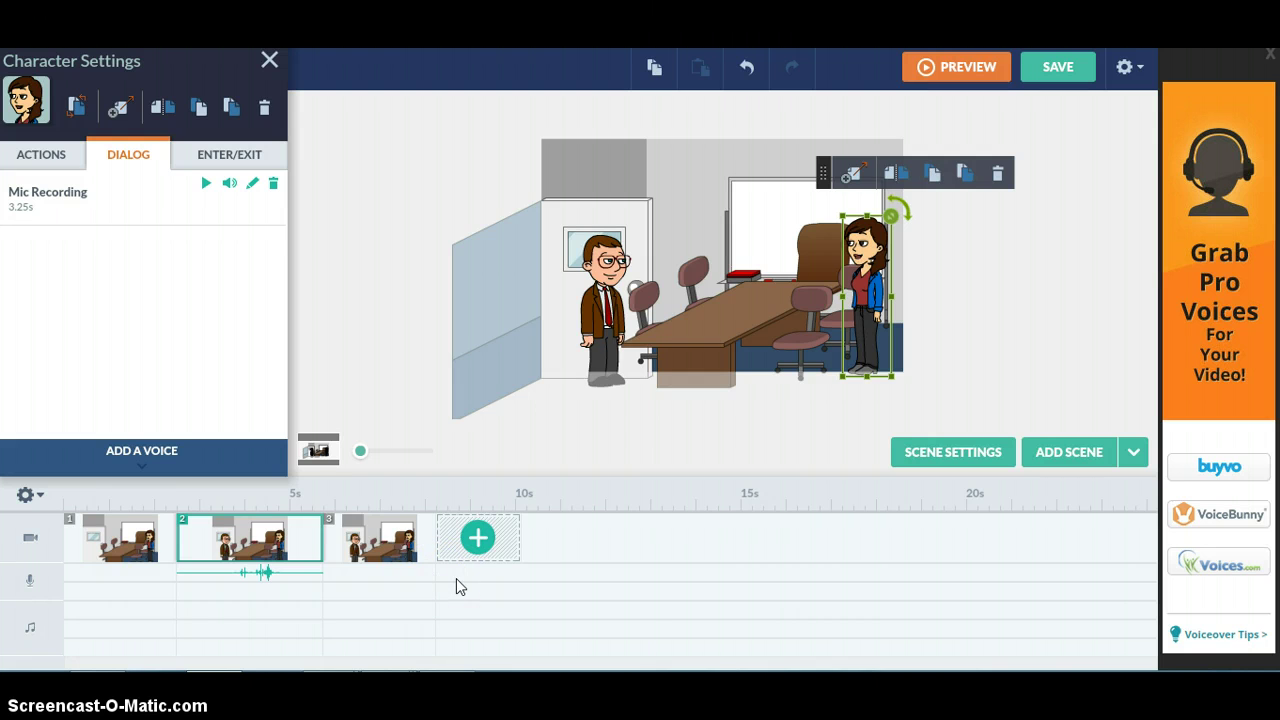
pyautogui.click(342, 562)
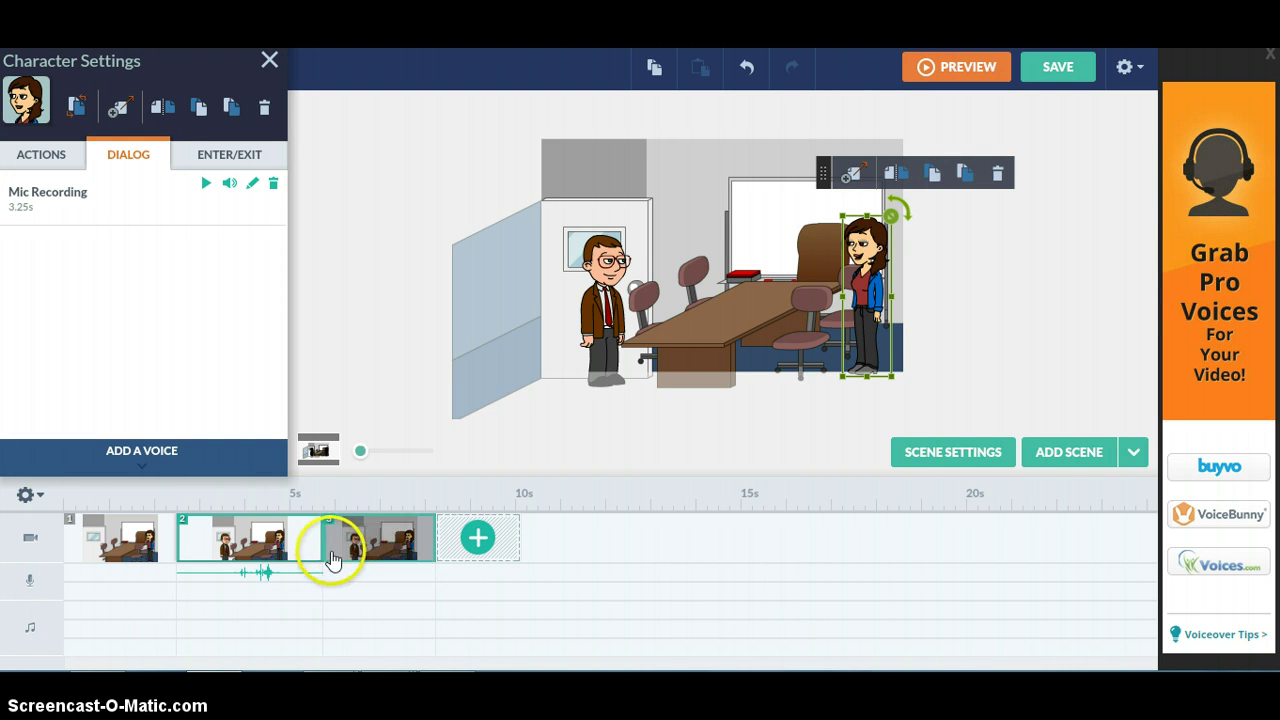
pyautogui.click(207, 518)
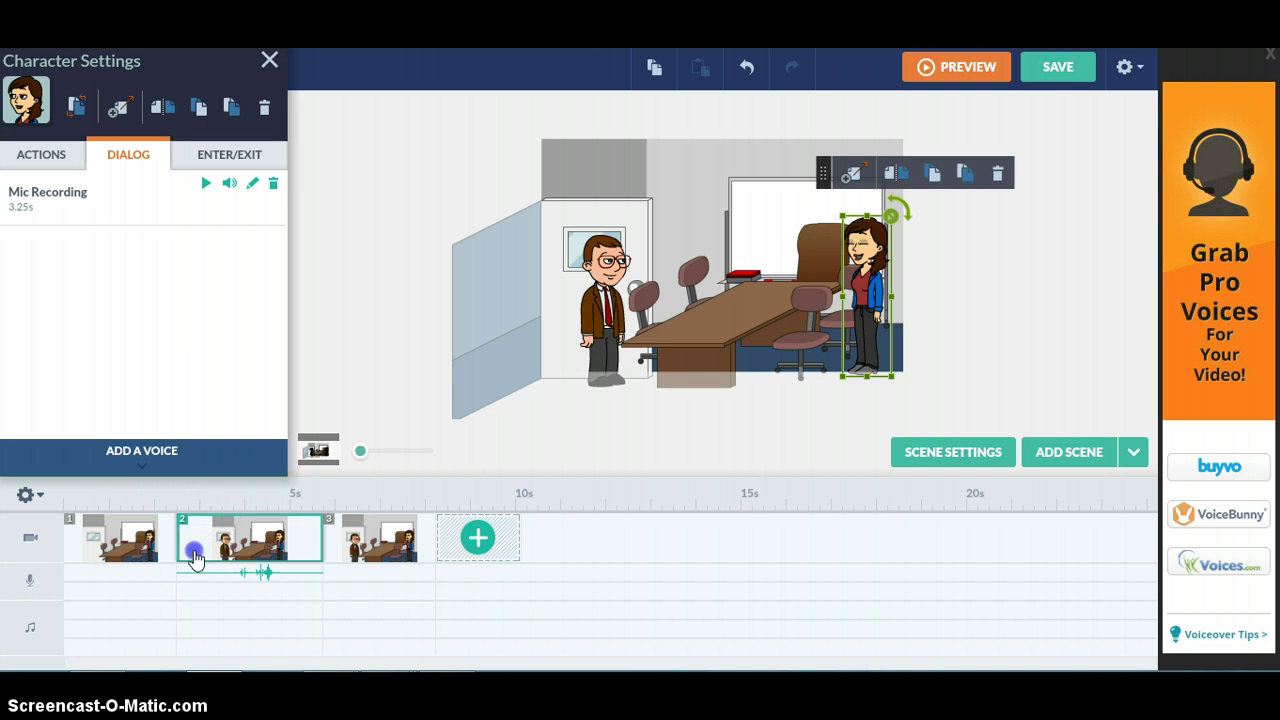
pyautogui.rightClick(194, 552)
pyautogui.click(344, 588)
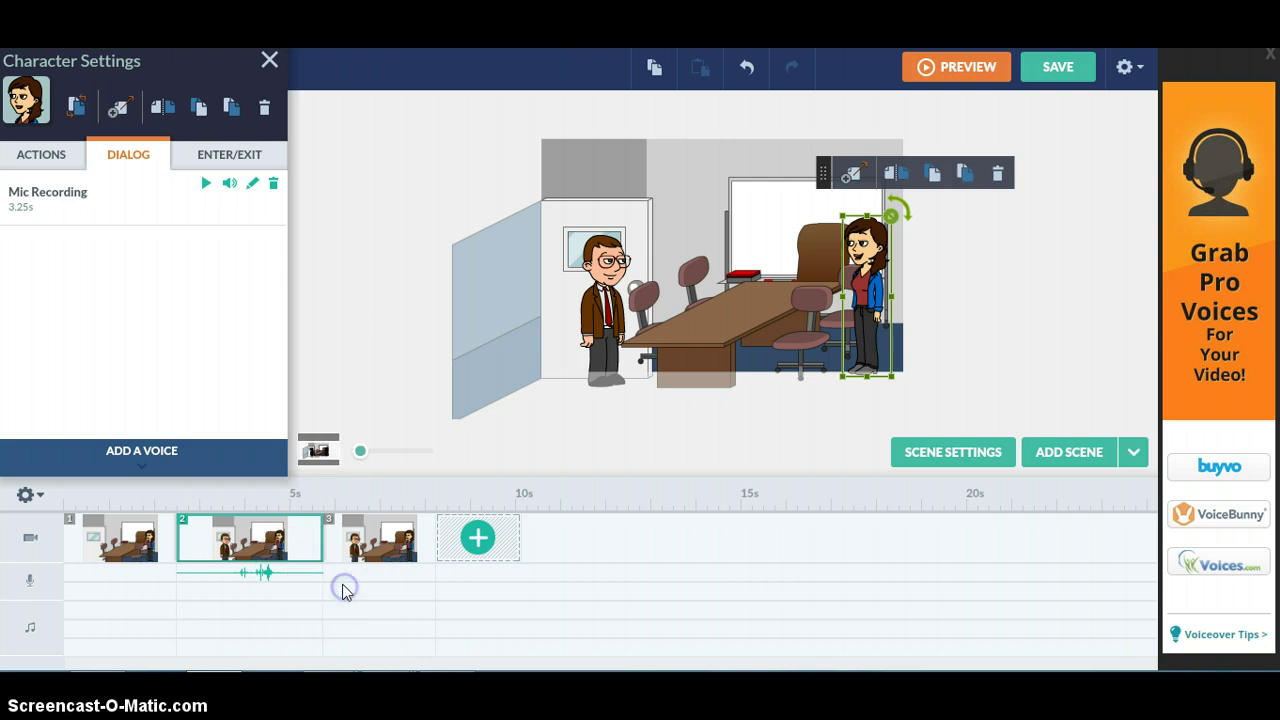
pyautogui.moveTo(320, 546); pyautogui.dragTo(281, 546)
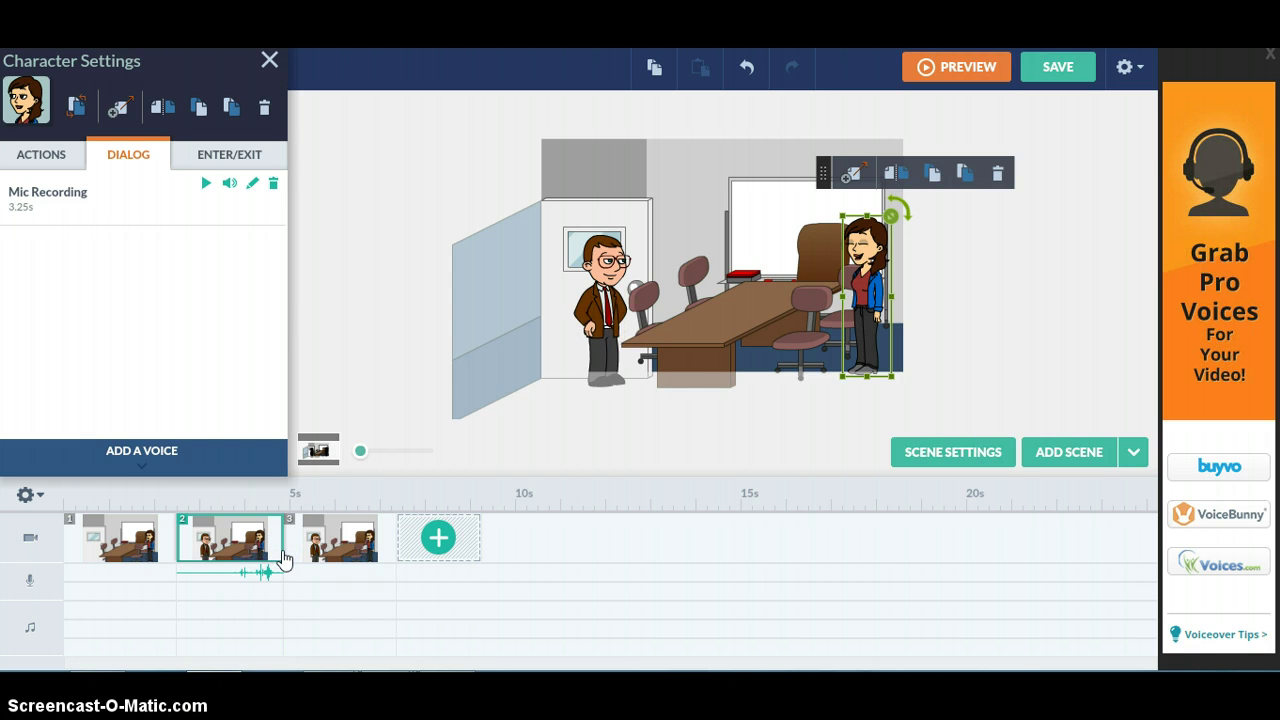
# Reselect scene 2 in the timeline and select the woman on stage.
pyautogui.click(331, 543)
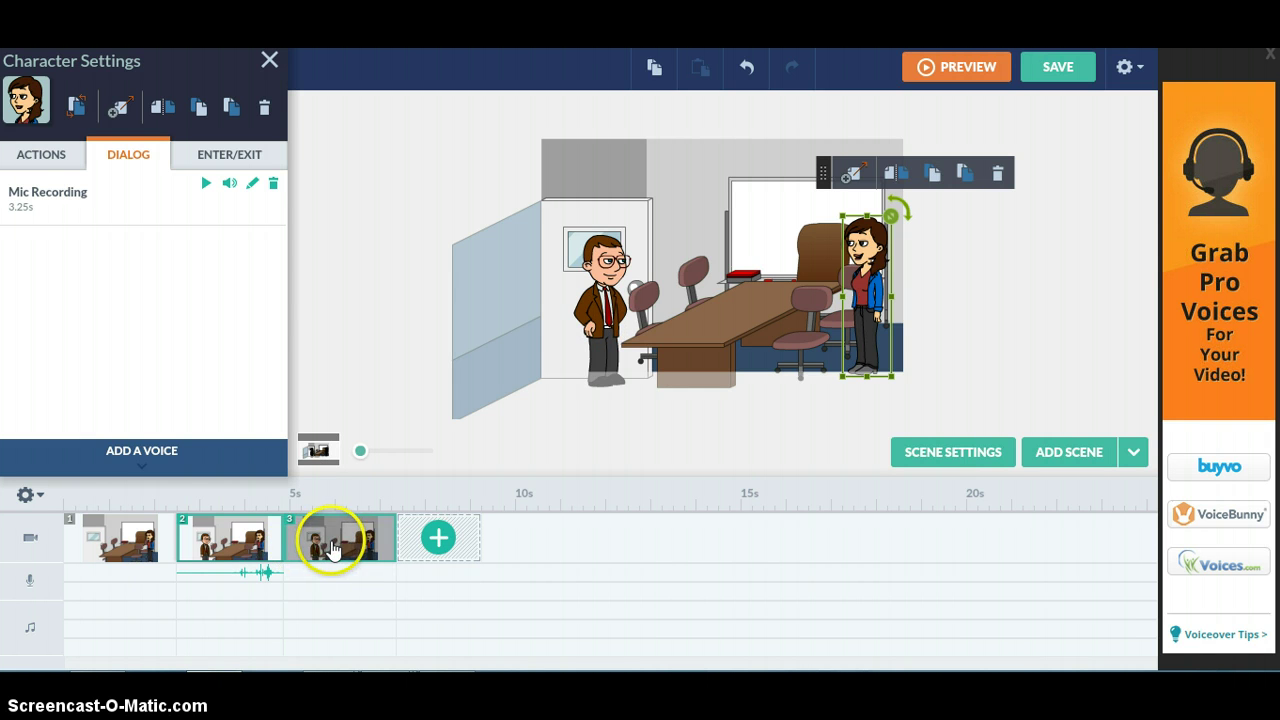
pyautogui.click(236, 542)
pyautogui.rightClick(236, 542)
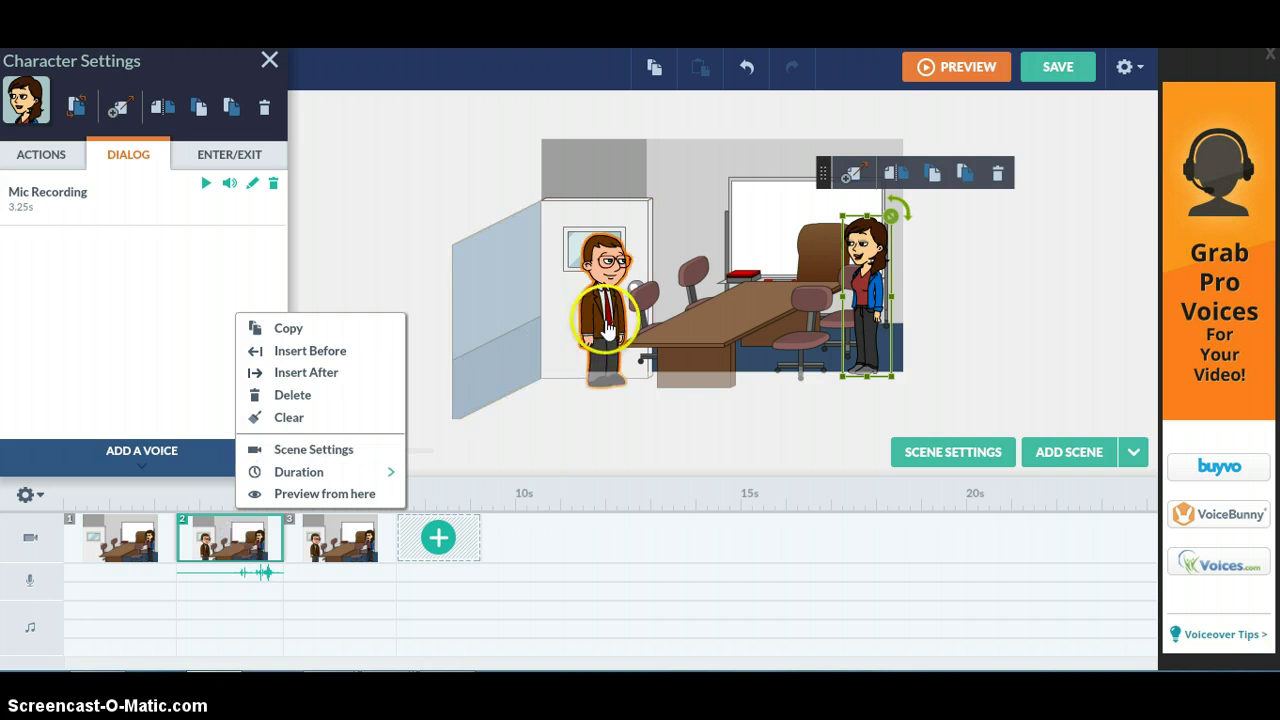
pyautogui.click(608, 330)
pyautogui.click(845, 280)
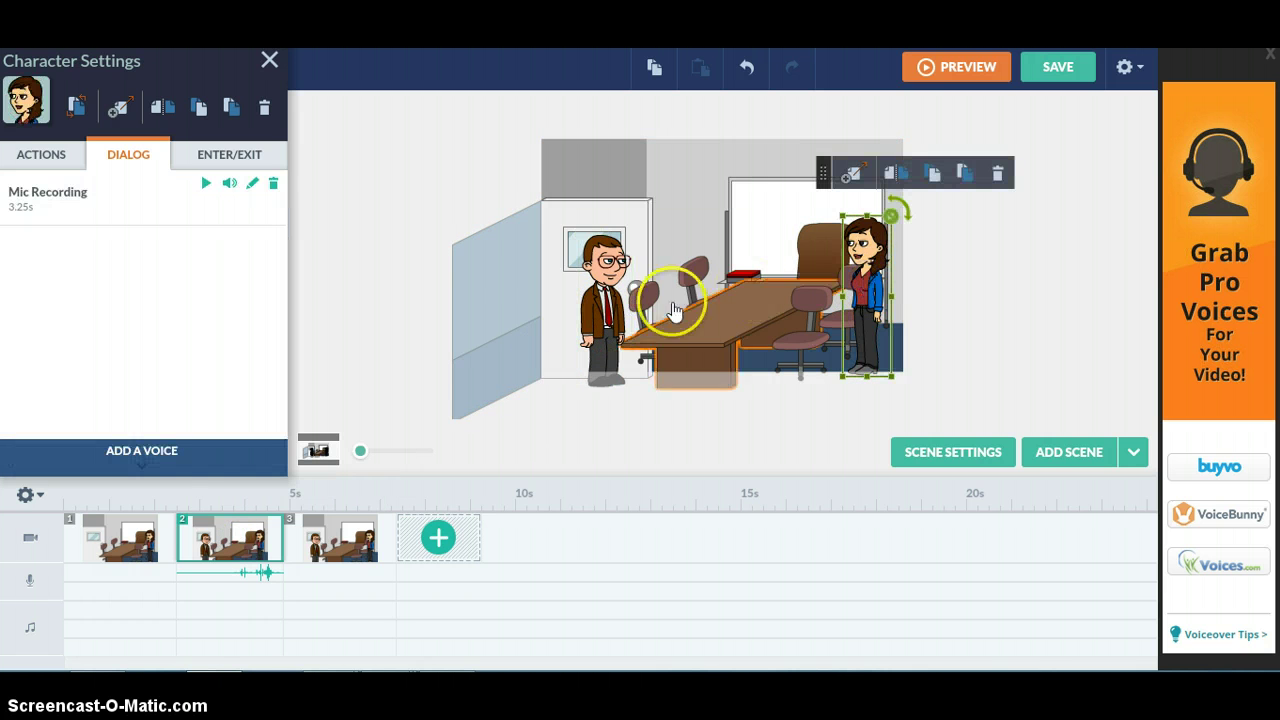
# Select the man, dismiss the charms overlay, and bring up scene 3's options in the timeline.
pyautogui.click(603, 310)
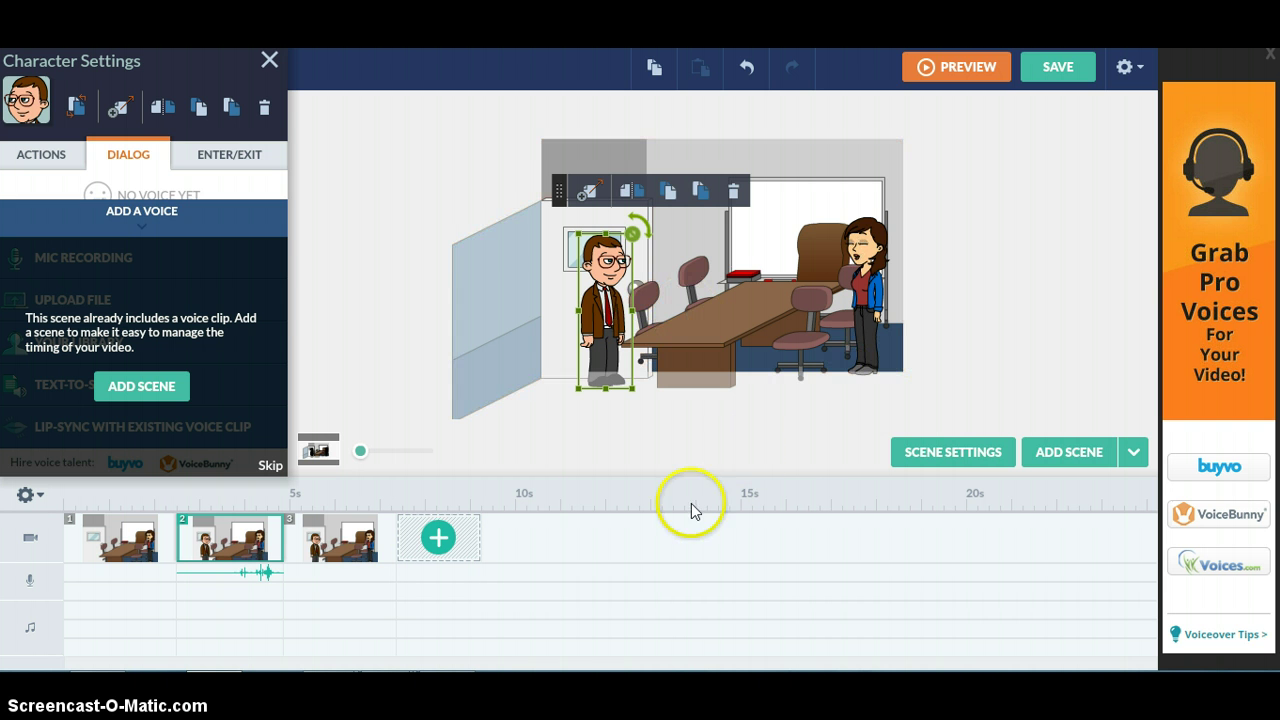
pyautogui.click(668, 546)
pyautogui.press('super+c')
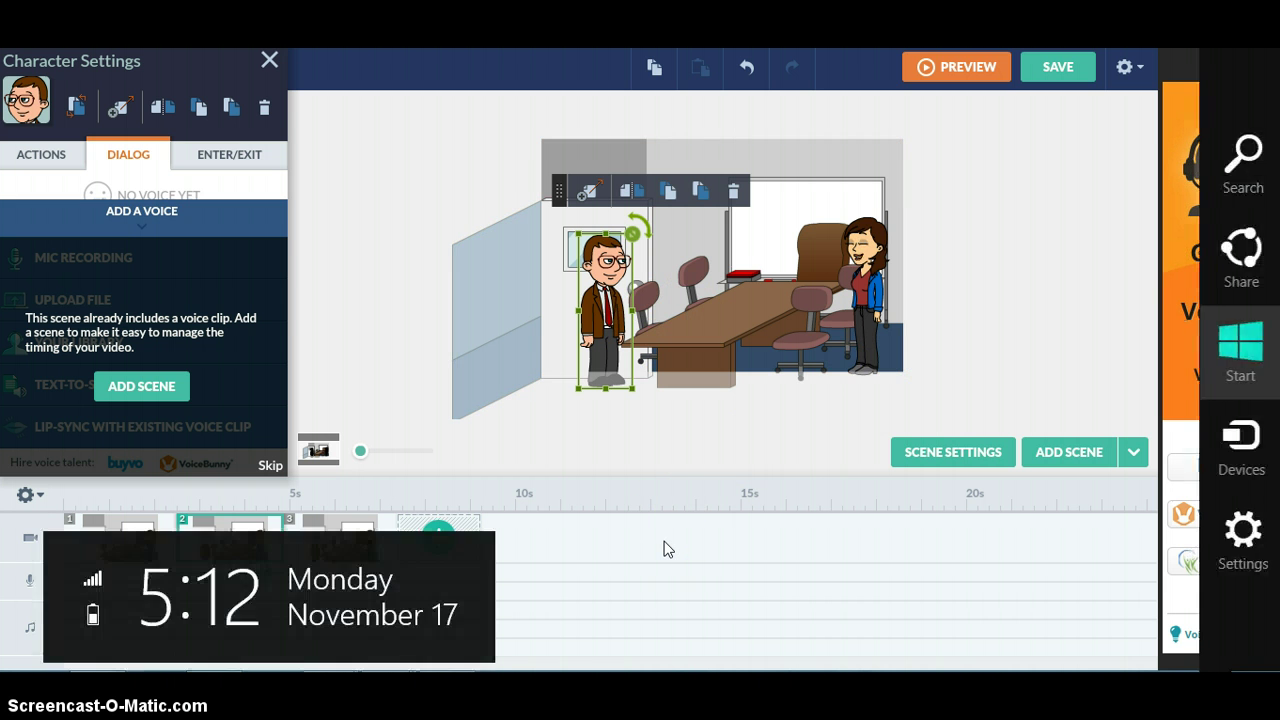
pyautogui.click(601, 521)
pyautogui.click(357, 535)
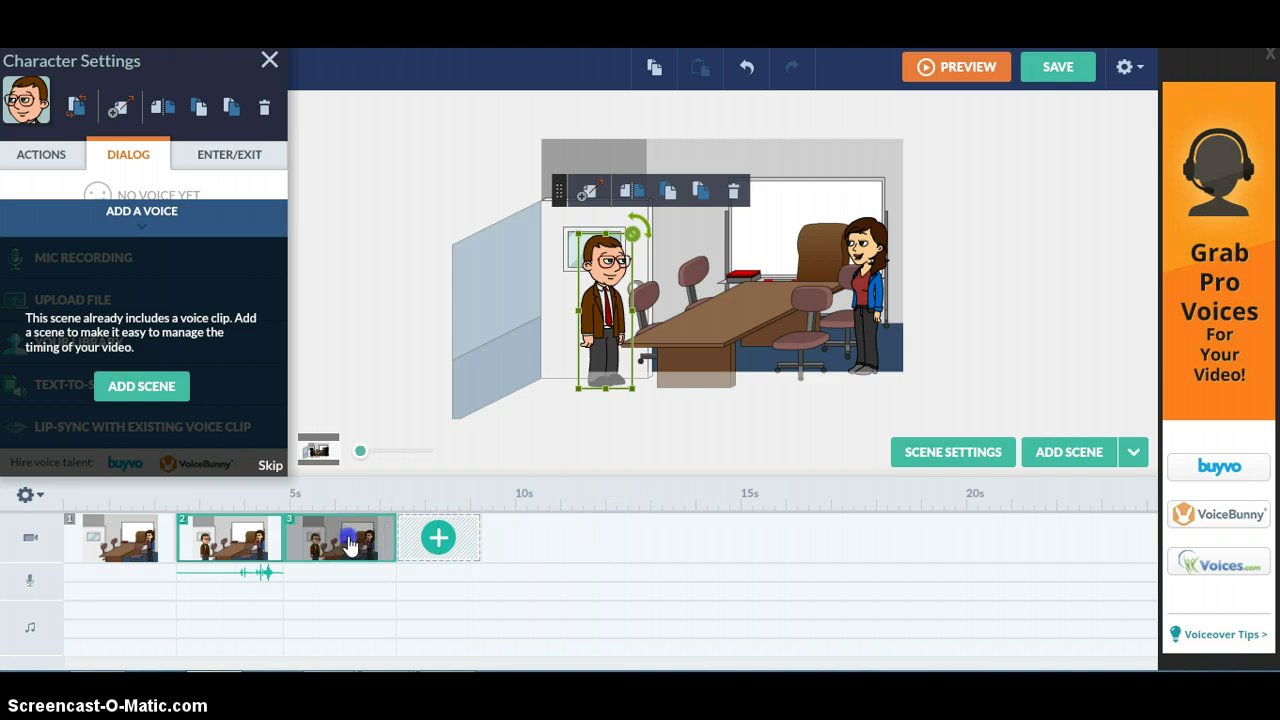
pyautogui.rightClick(350, 545)
pyautogui.click(594, 584)
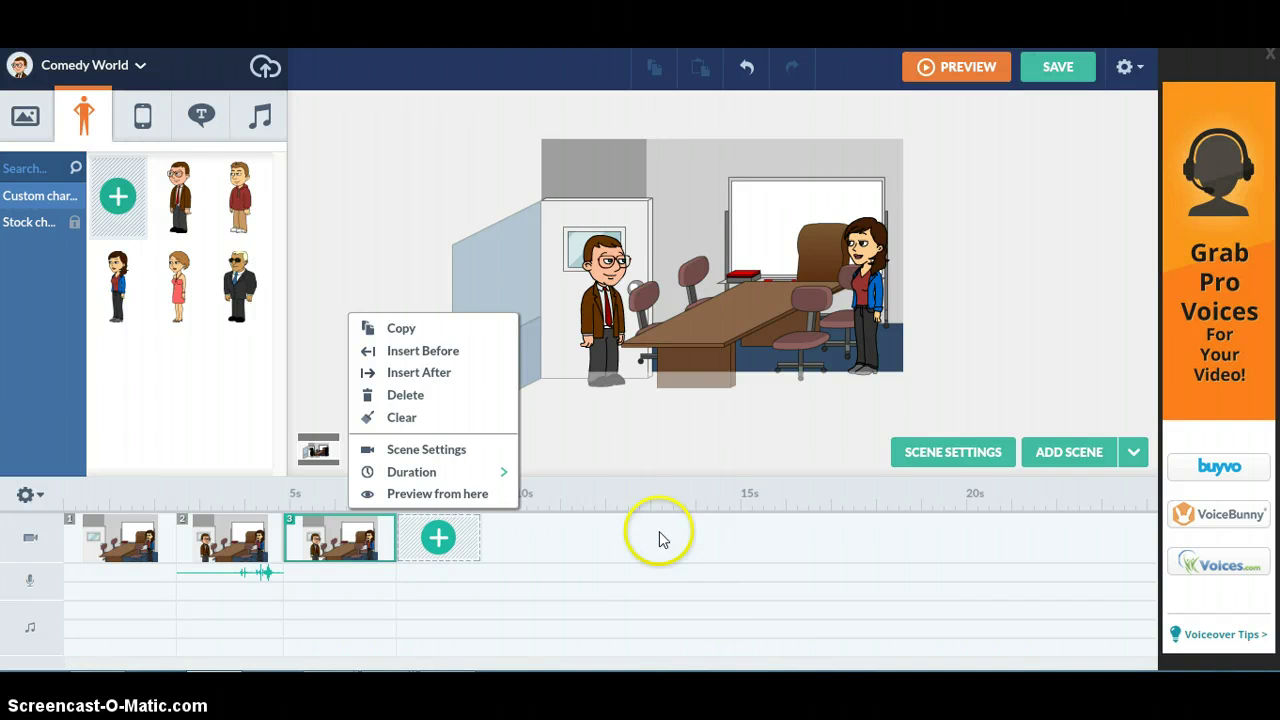
# Close the scene menu and return to scene 2 in the timeline.
pyautogui.click(628, 456)
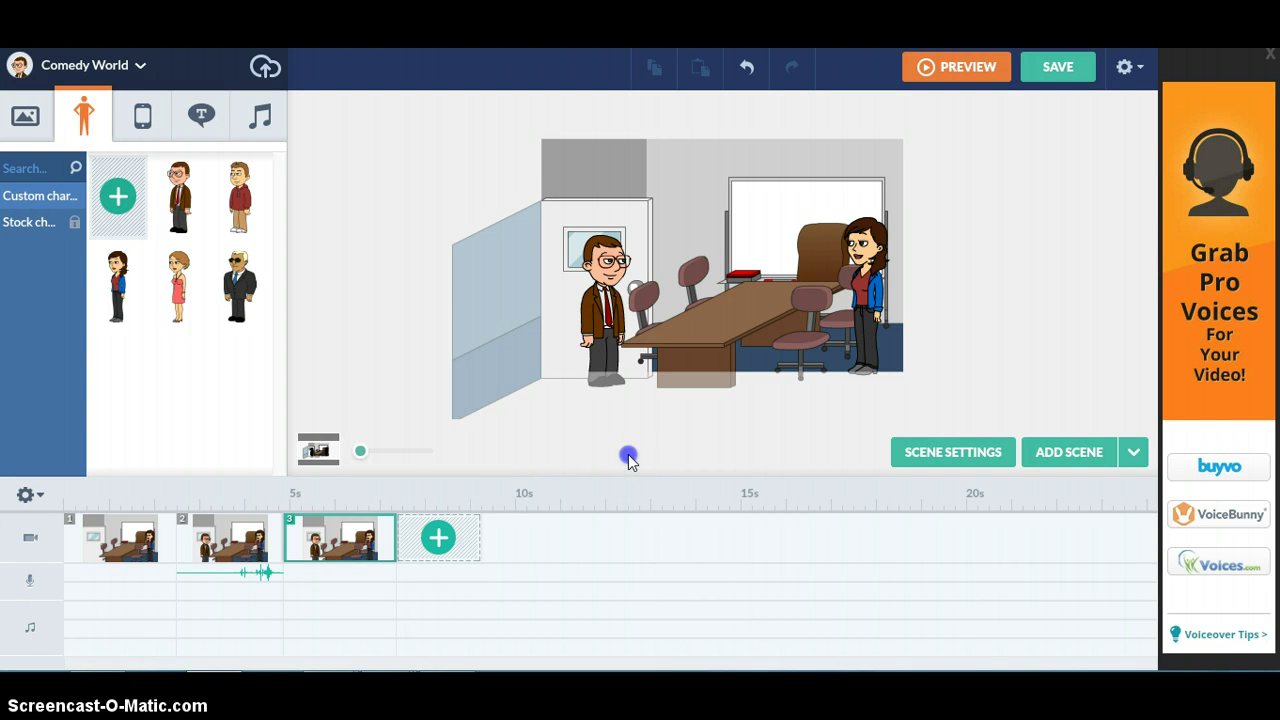
pyautogui.click(876, 300)
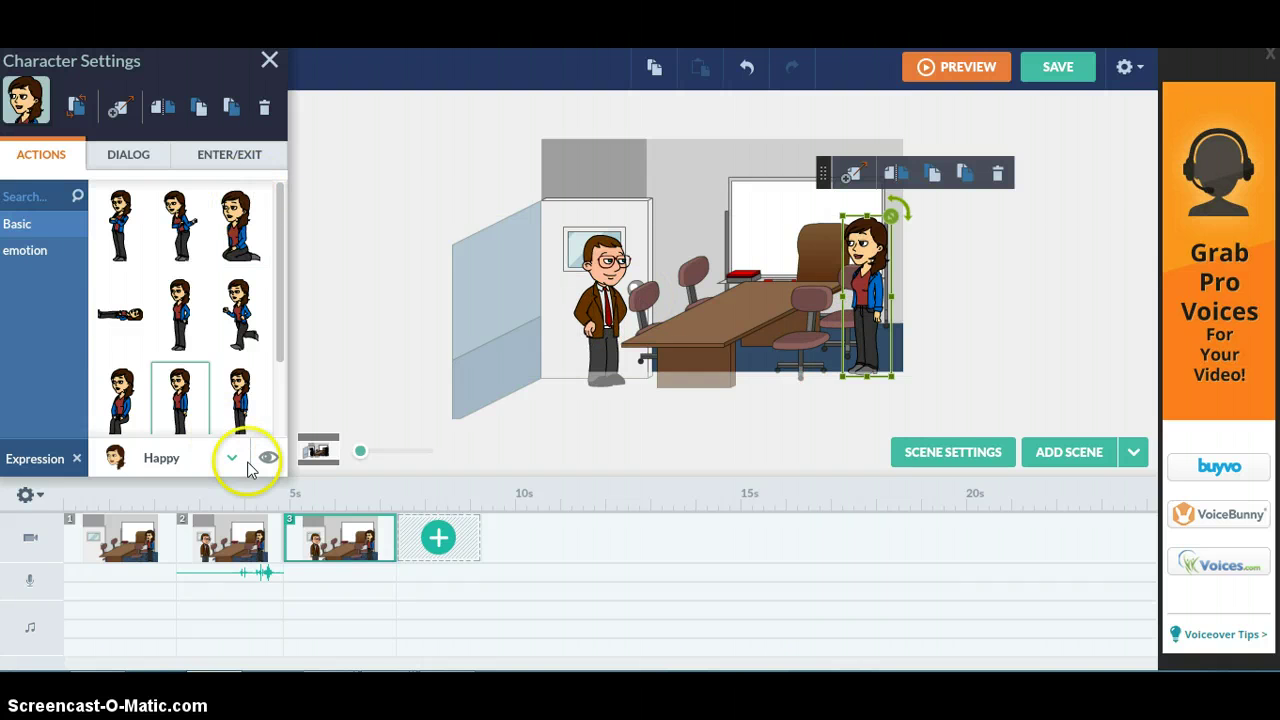
pyautogui.click(214, 540)
pyautogui.rightClick(218, 545)
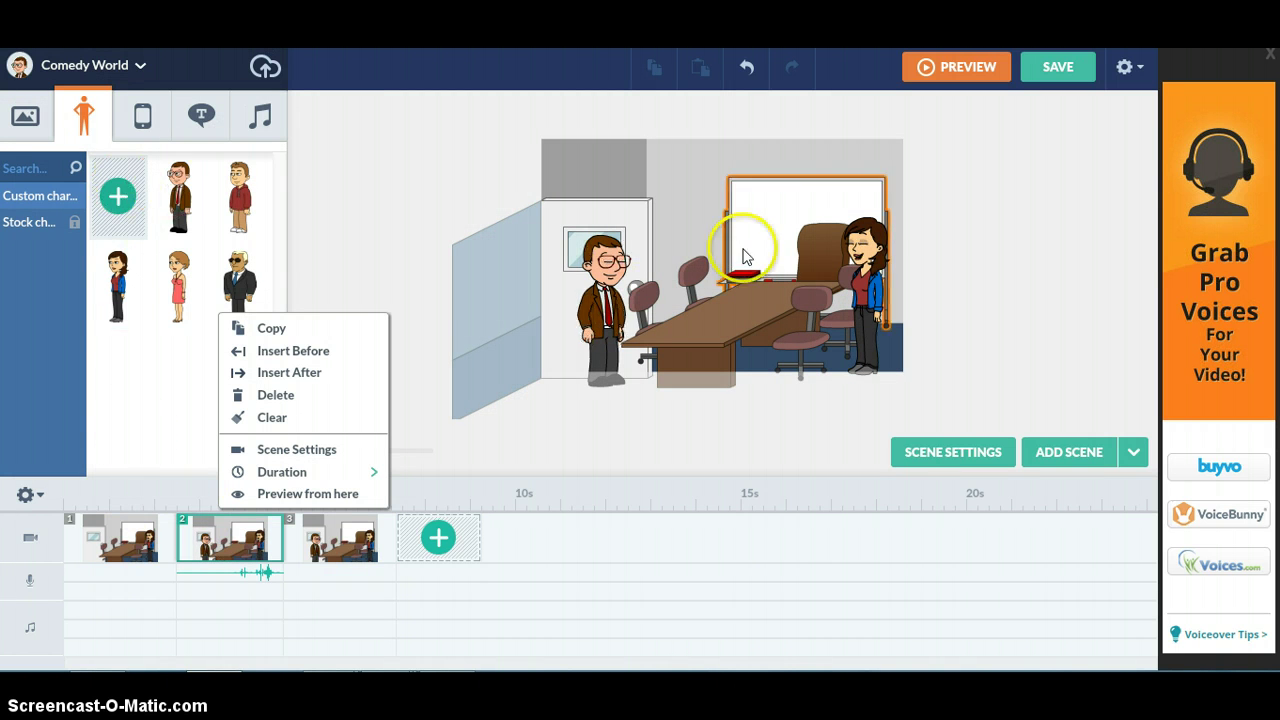
# Set scene 2's woman to the Talk happy expression, then move to scene 3.
pyautogui.click(873, 299)
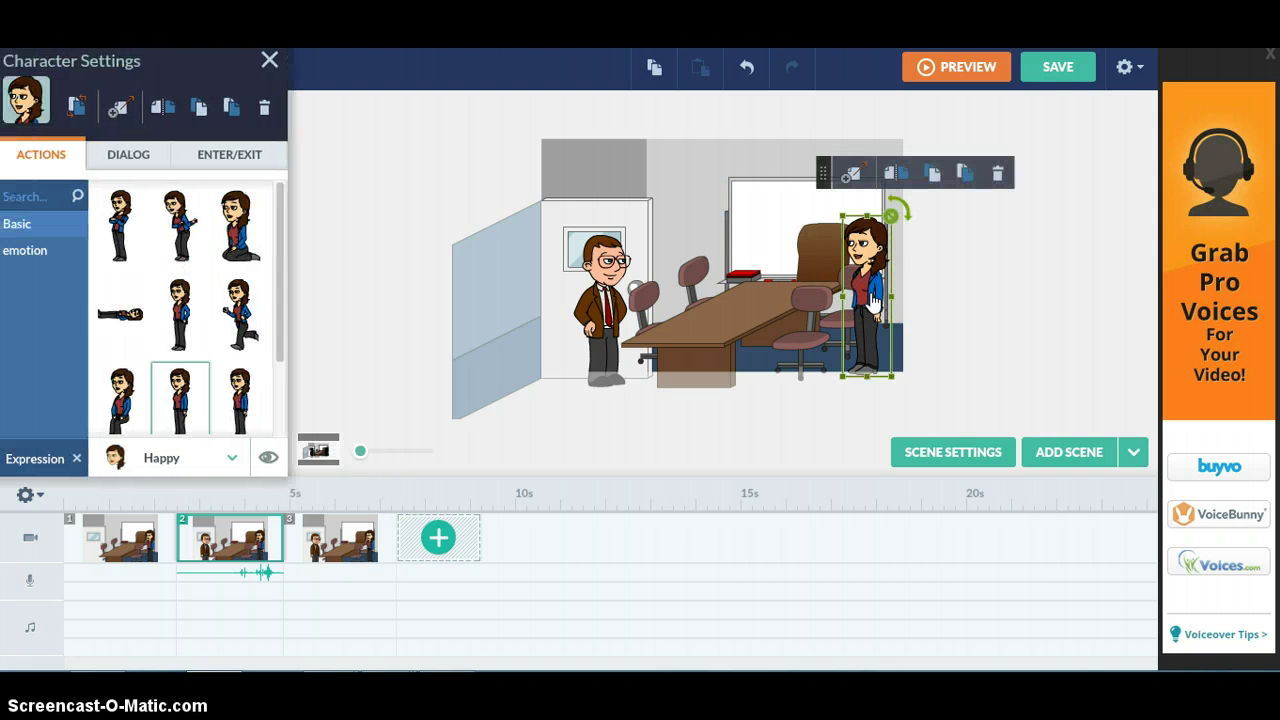
pyautogui.click(224, 467)
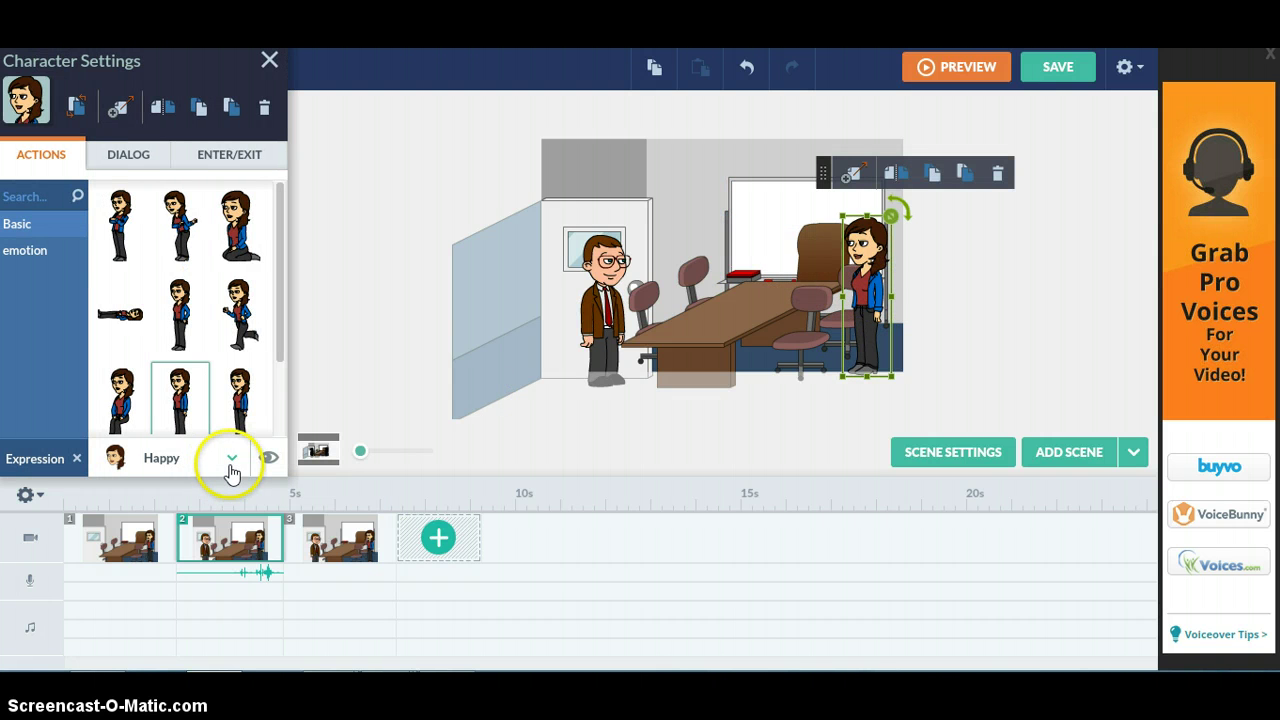
pyautogui.click(231, 468)
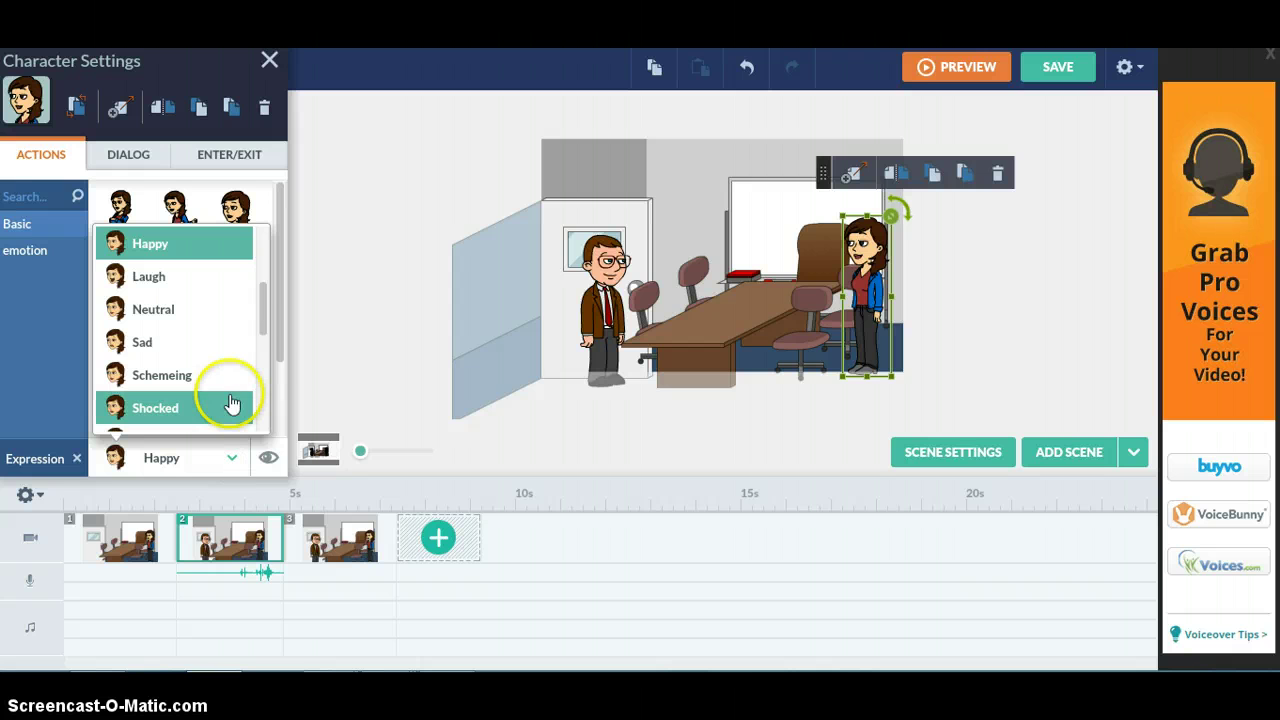
pyautogui.moveTo(268, 333); pyautogui.dragTo(263, 371)
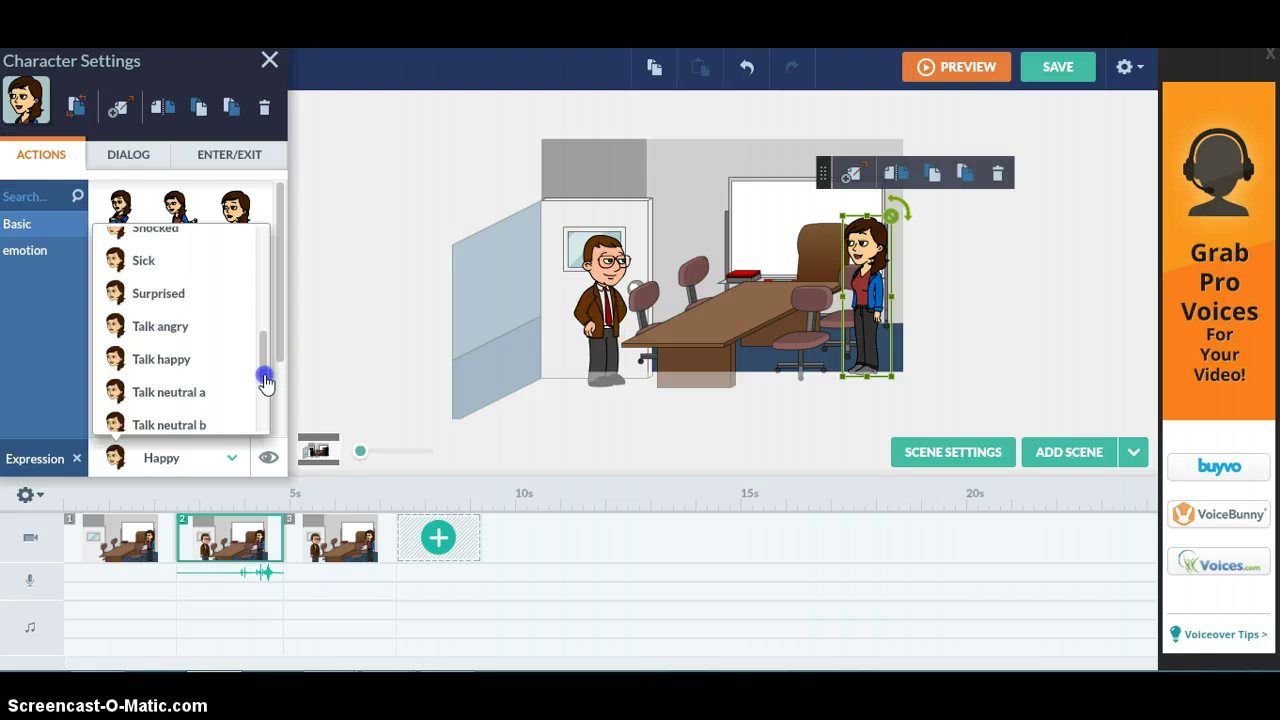
pyautogui.click(157, 358)
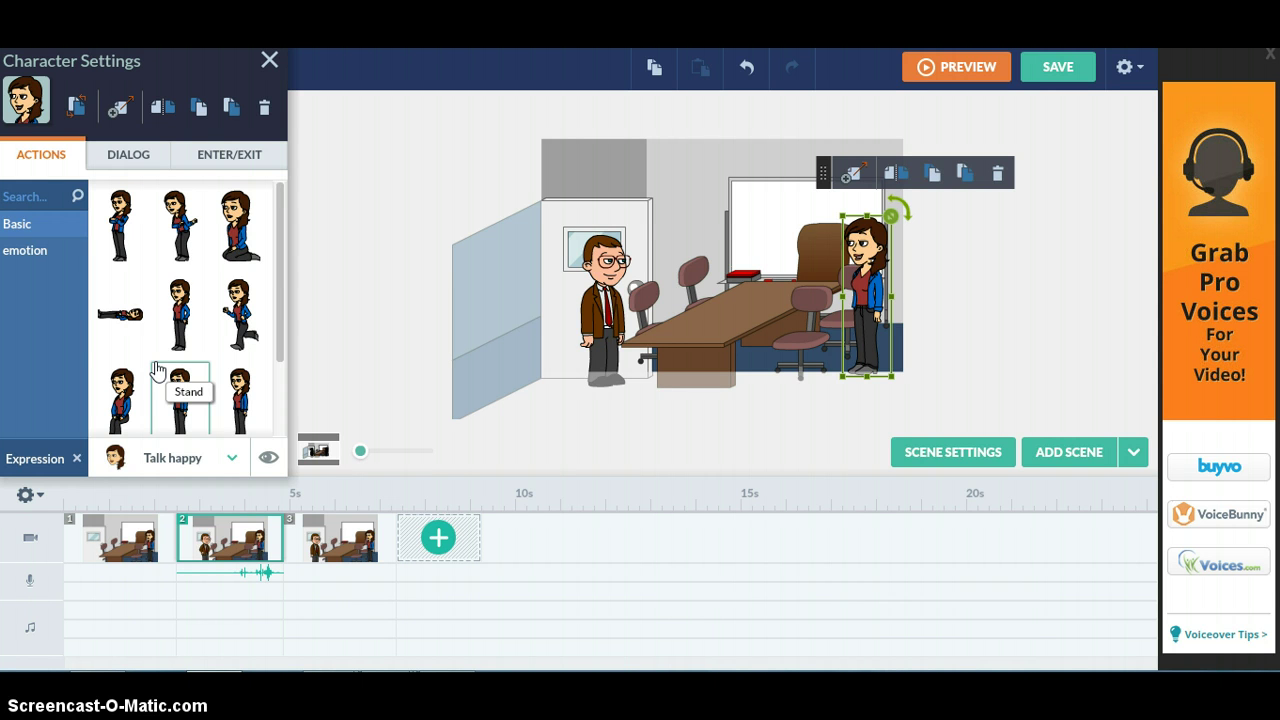
pyautogui.click(325, 538)
# Select the woman in scene 3 and check her expression list without changing it.
pyautogui.rightClick(325, 538)
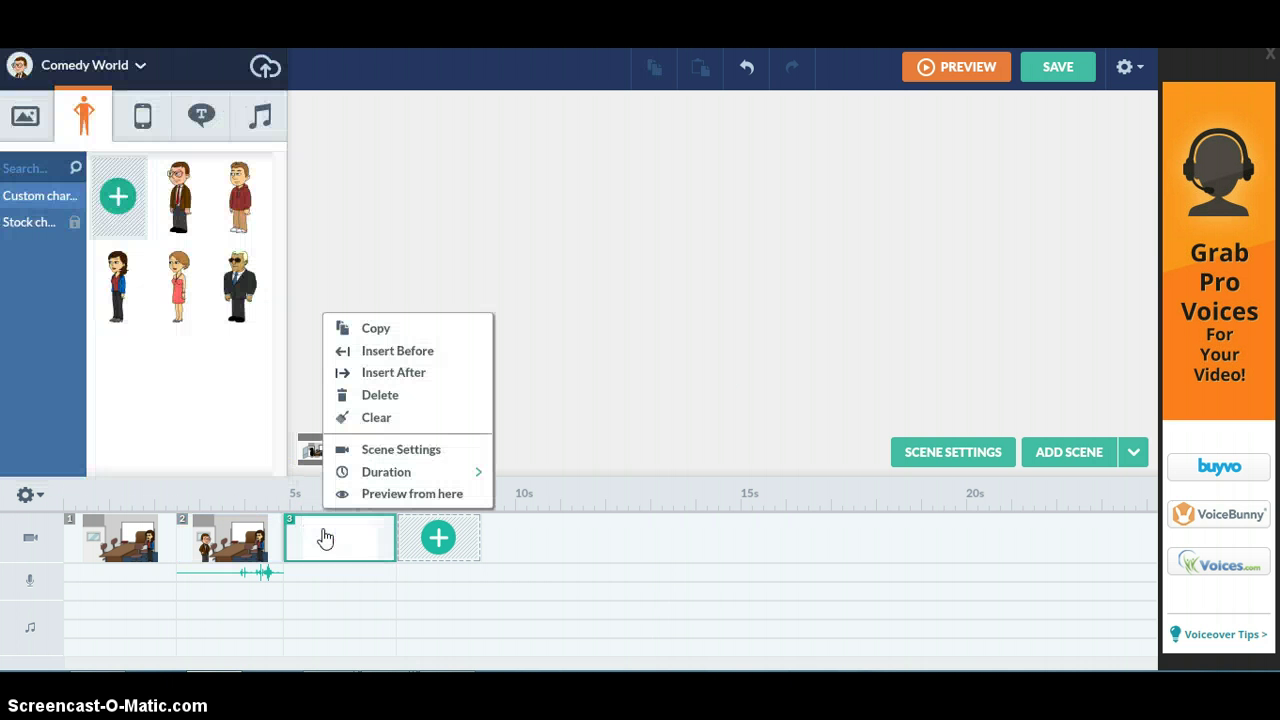
pyautogui.click(762, 349)
pyautogui.click(858, 305)
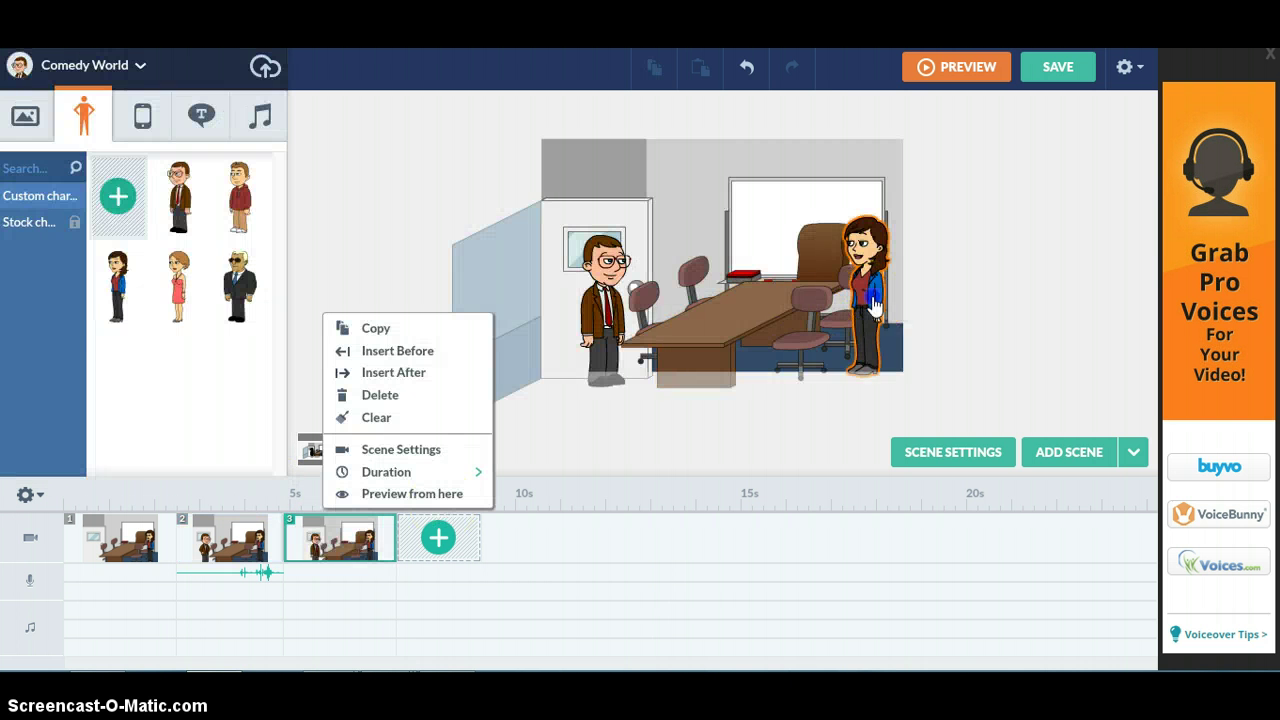
pyautogui.click(873, 305)
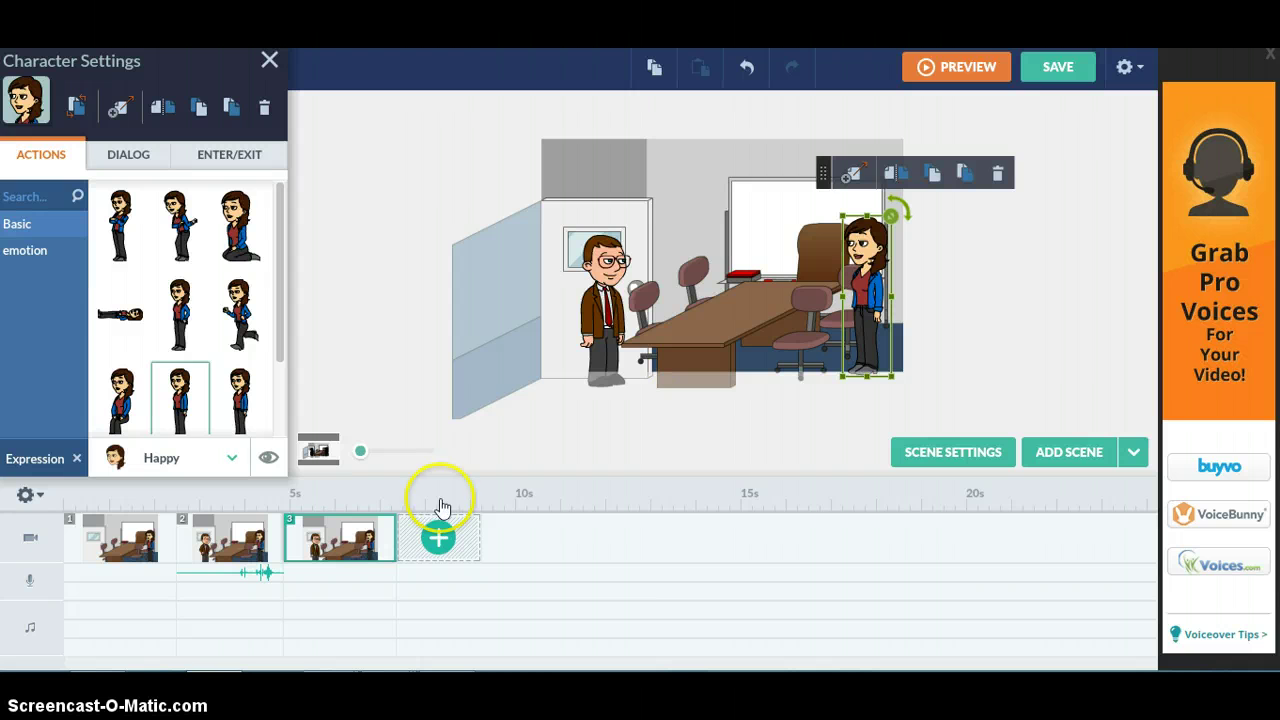
pyautogui.click(241, 460)
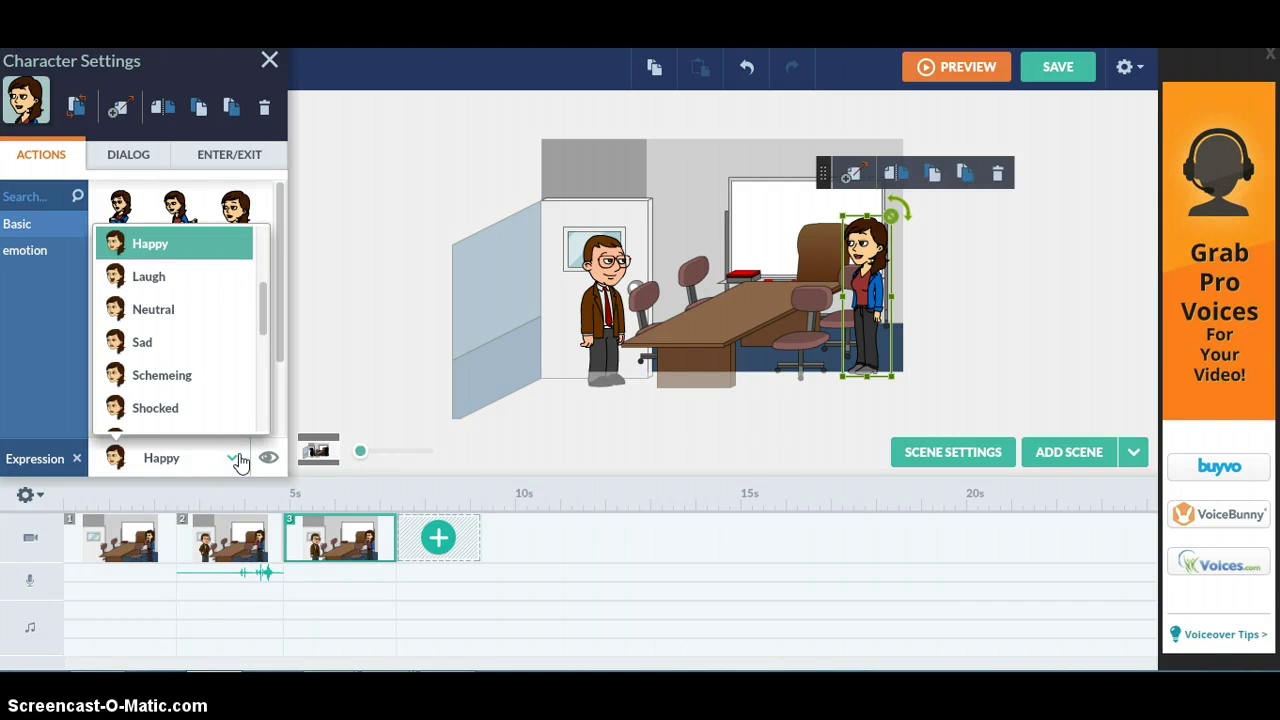
pyautogui.click(238, 457)
# Set the bespectacled man in scene 3 to the Talk happy expression.
pyautogui.click(606, 302)
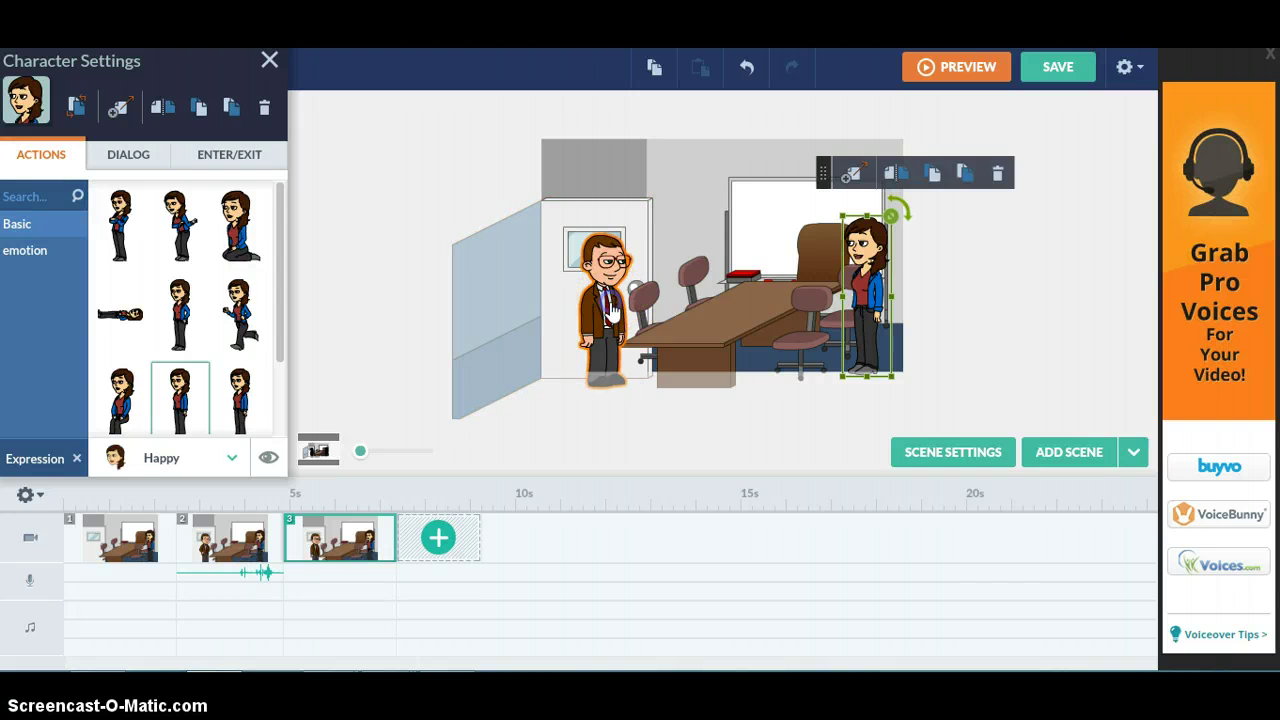
pyautogui.press('super+c')
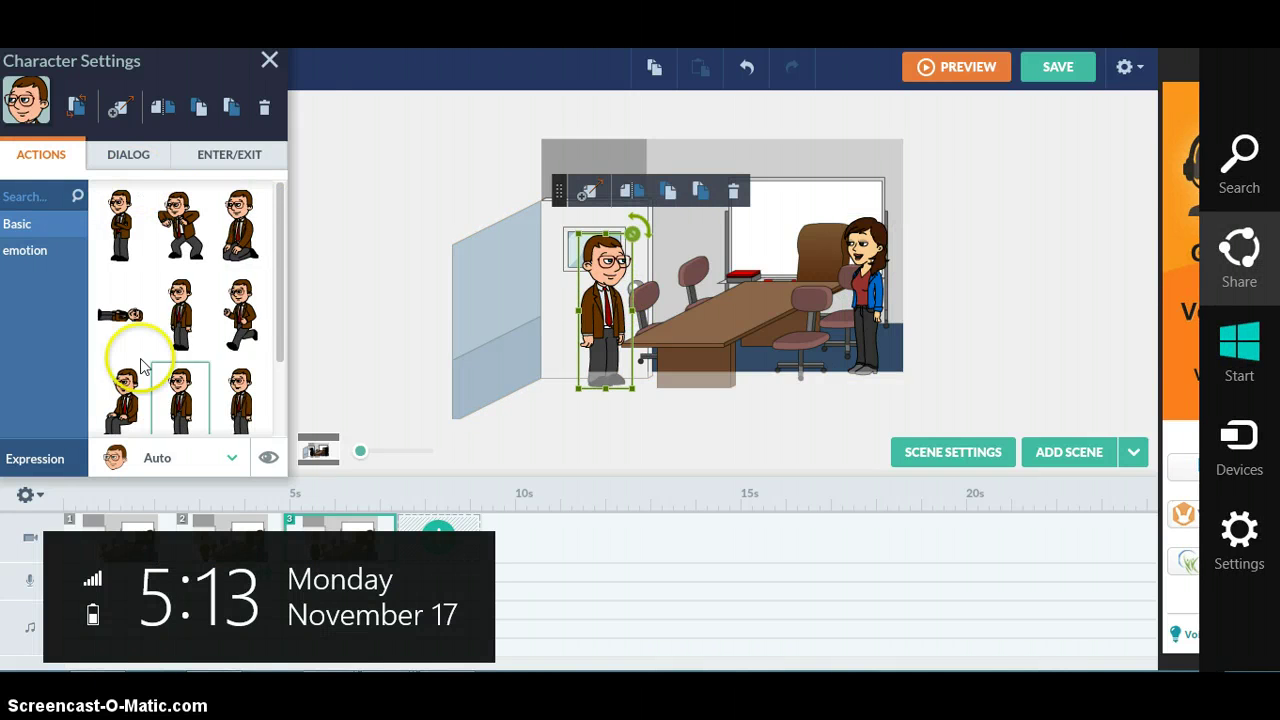
pyautogui.click(232, 454)
pyautogui.click(234, 459)
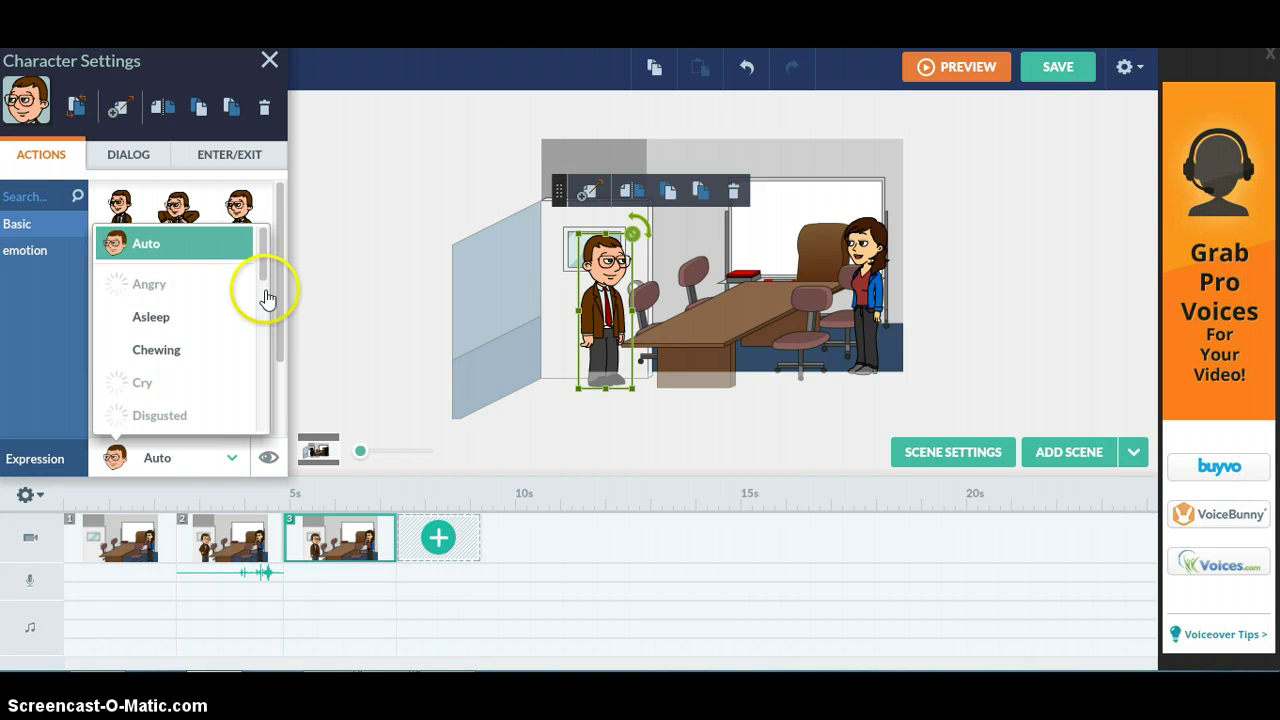
pyautogui.moveTo(272, 271); pyautogui.dragTo(266, 384)
pyautogui.click(230, 287)
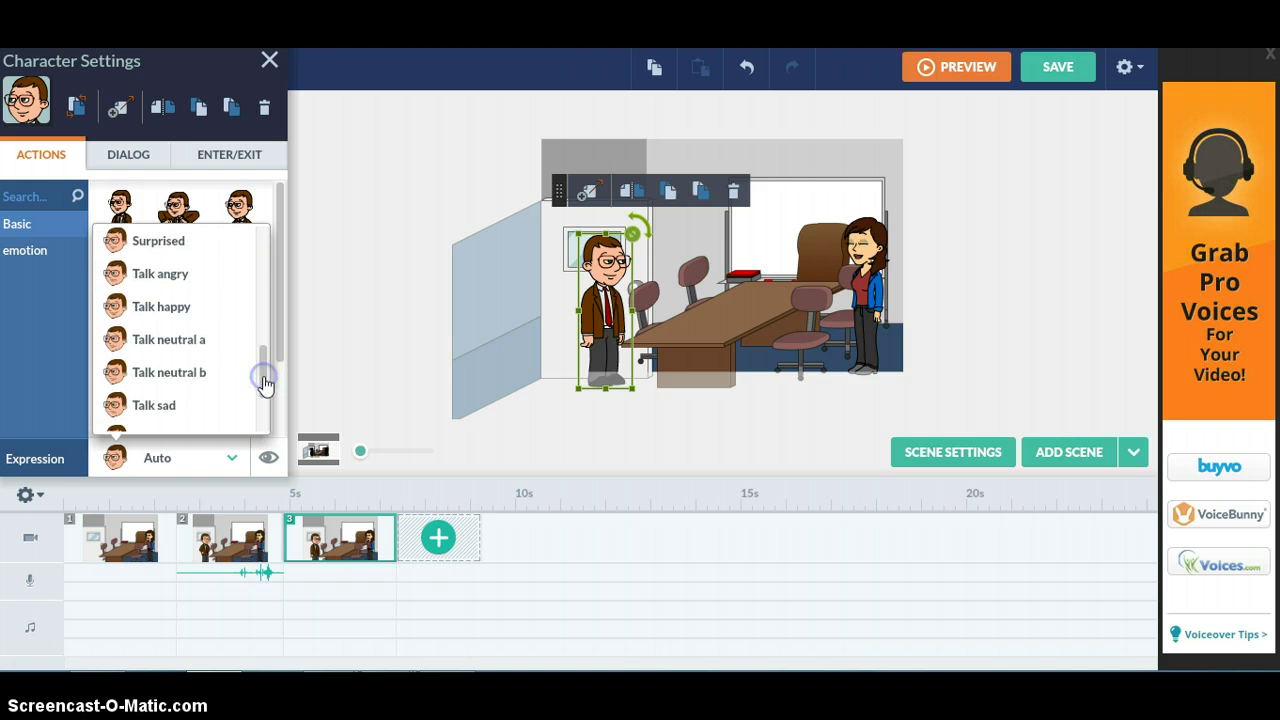
pyautogui.click(205, 370)
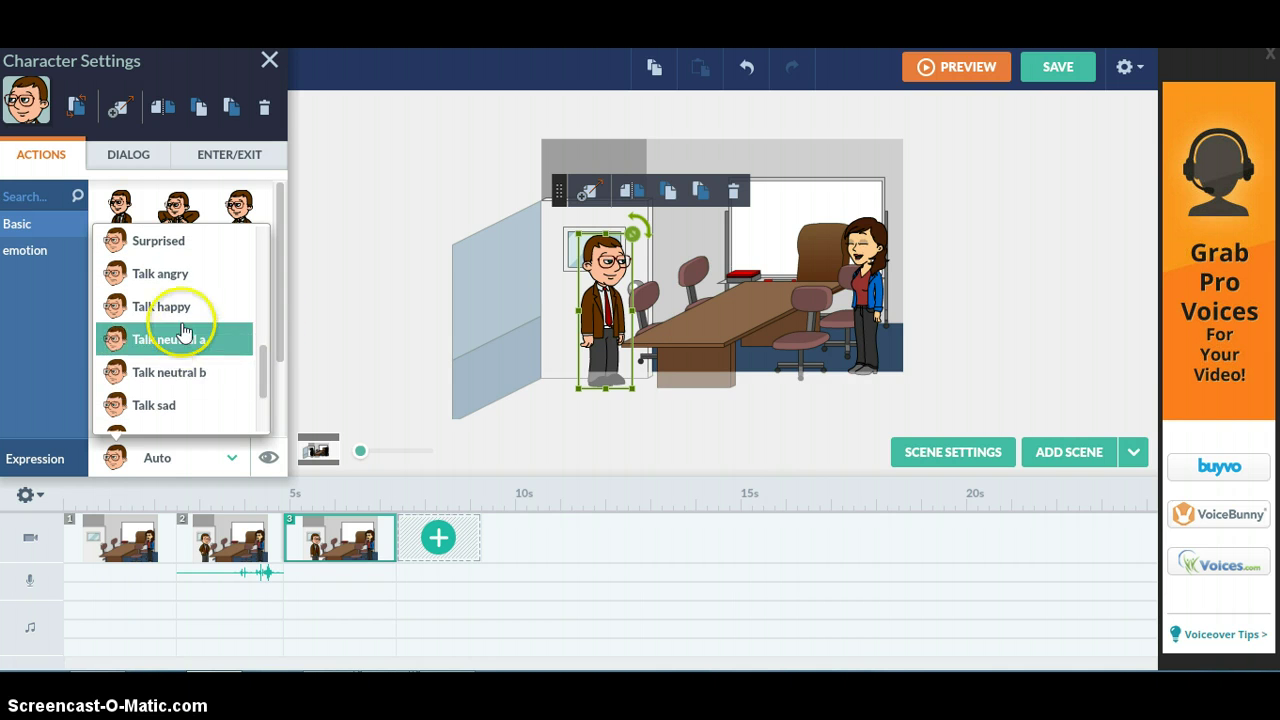
pyautogui.click(180, 309)
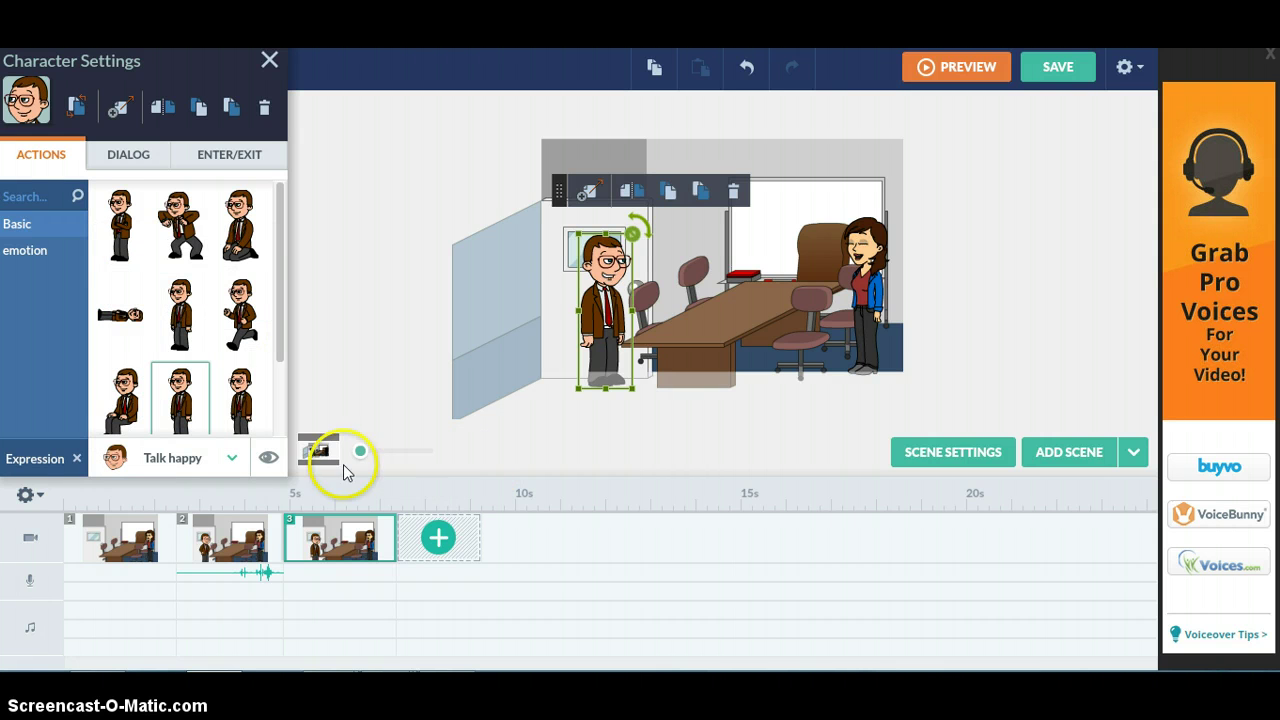
# Record a 2.75-second mic clip on the Dialog tab and add it as the man's voice.
pyautogui.click(137, 158)
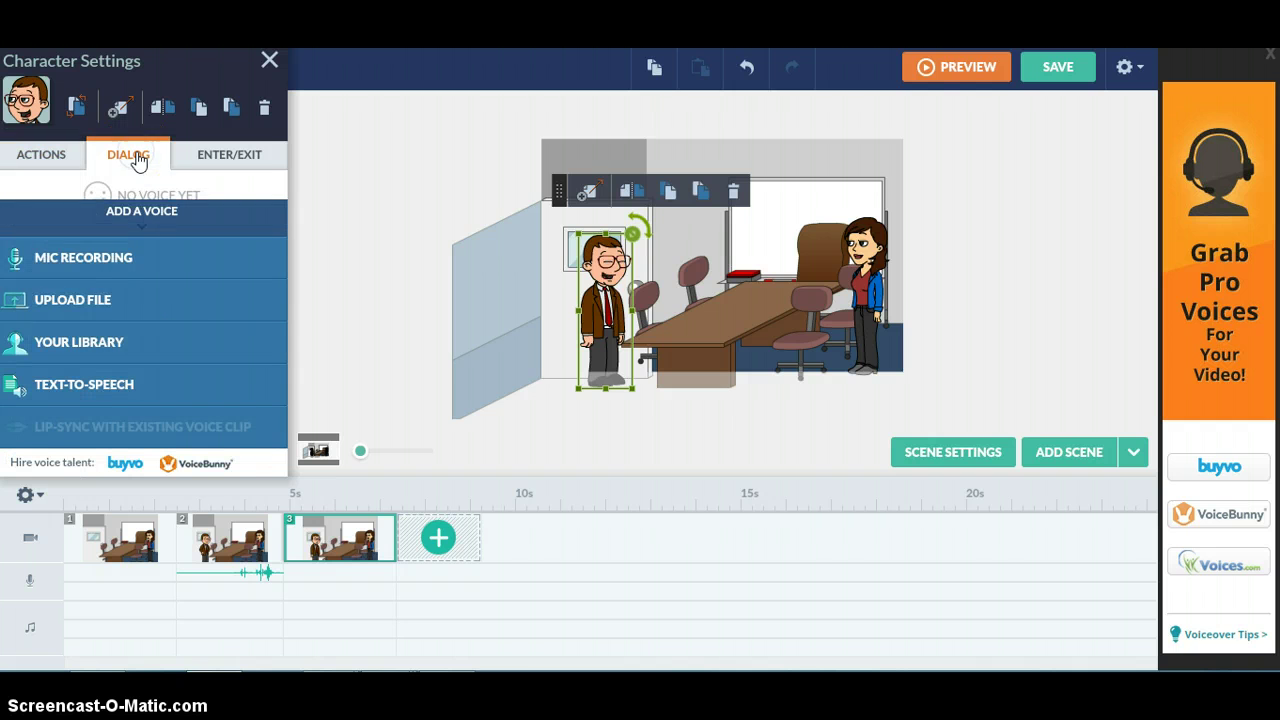
pyautogui.click(114, 262)
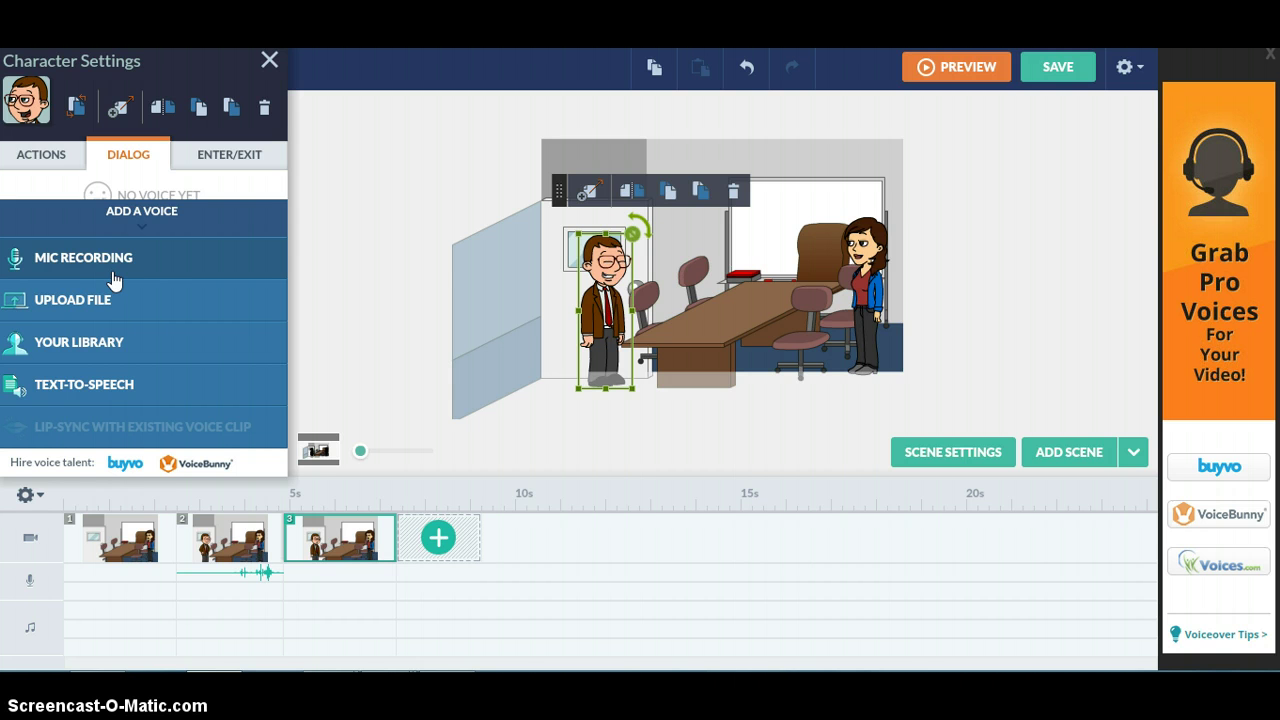
pyautogui.click(114, 262)
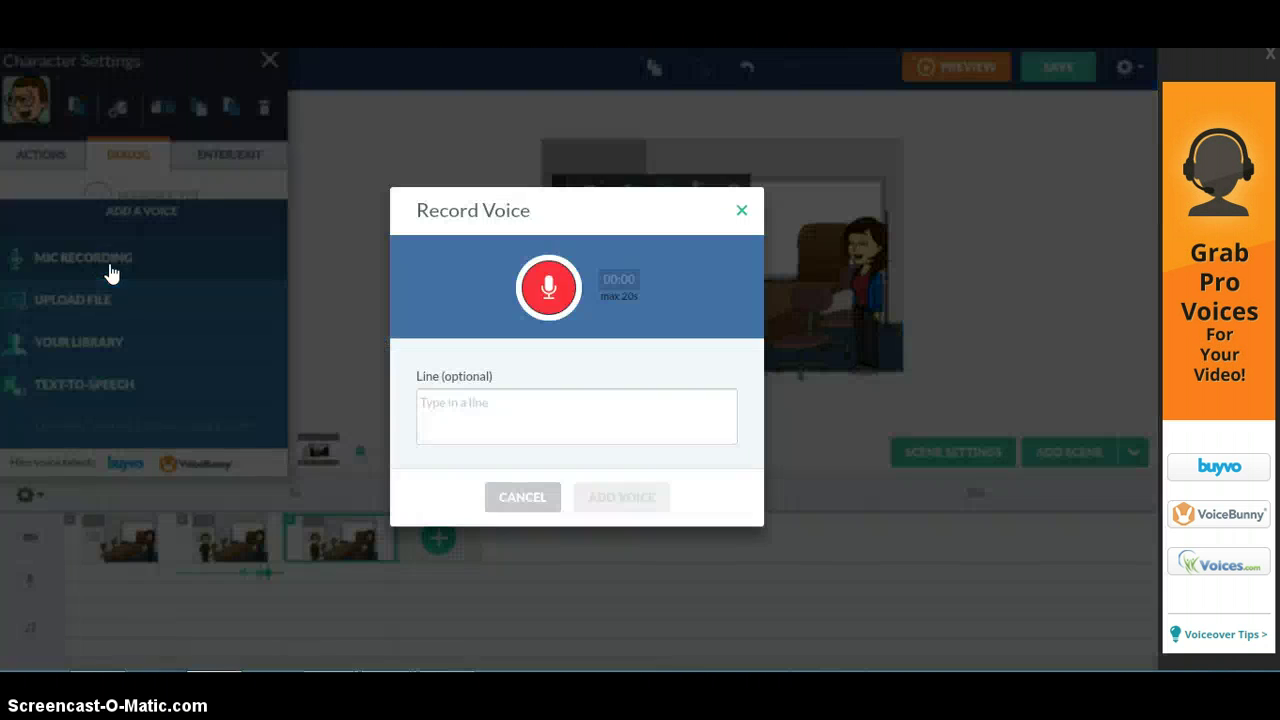
pyautogui.click(428, 276)
pyautogui.click(548, 288)
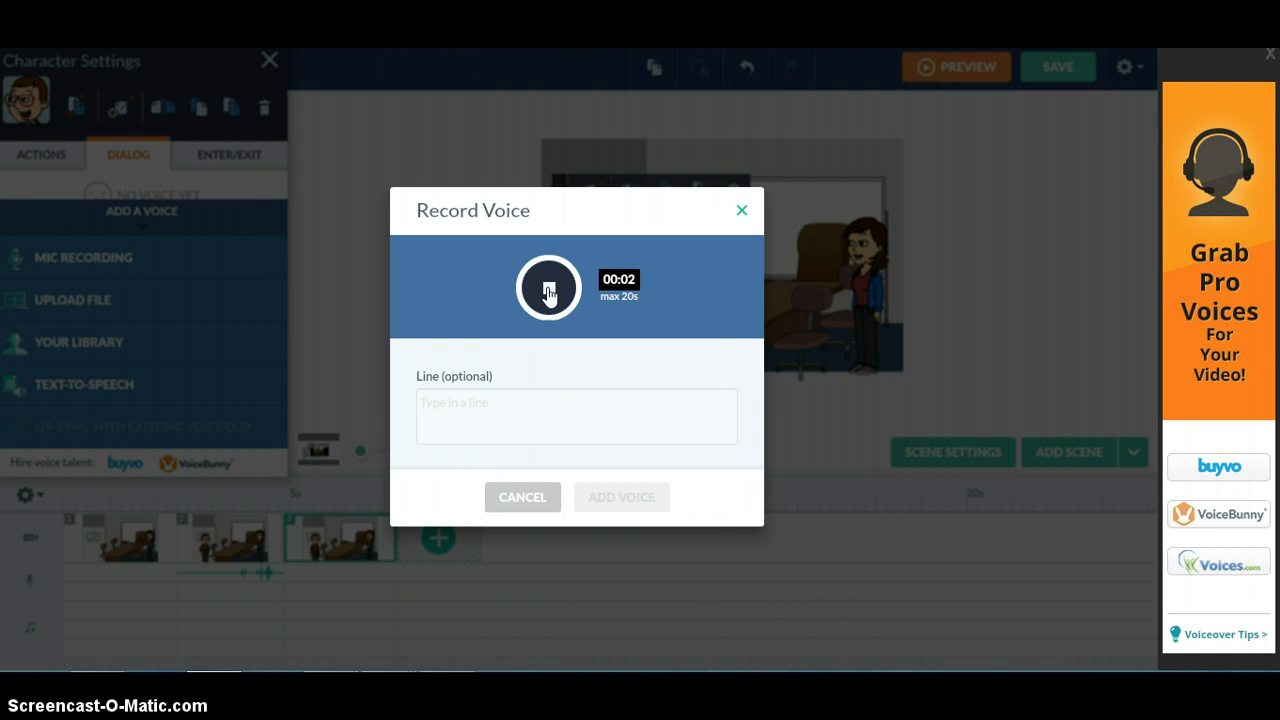
pyautogui.click(548, 290)
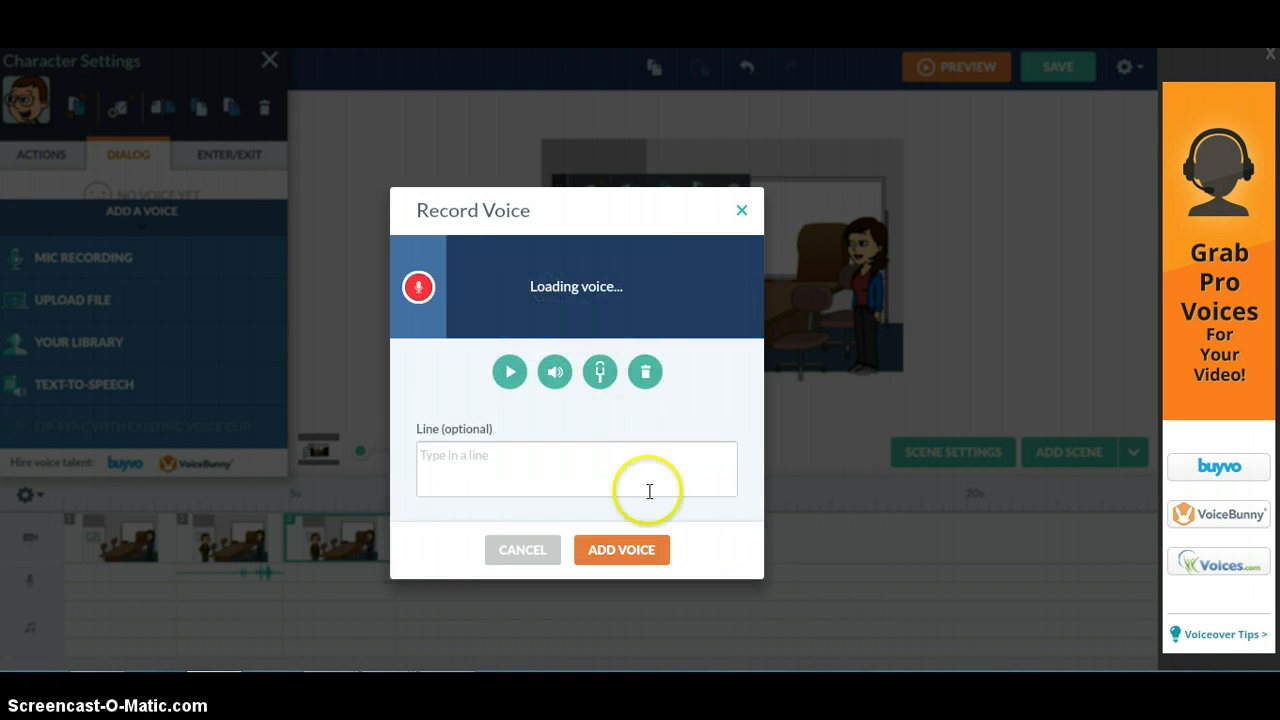
pyautogui.click(627, 552)
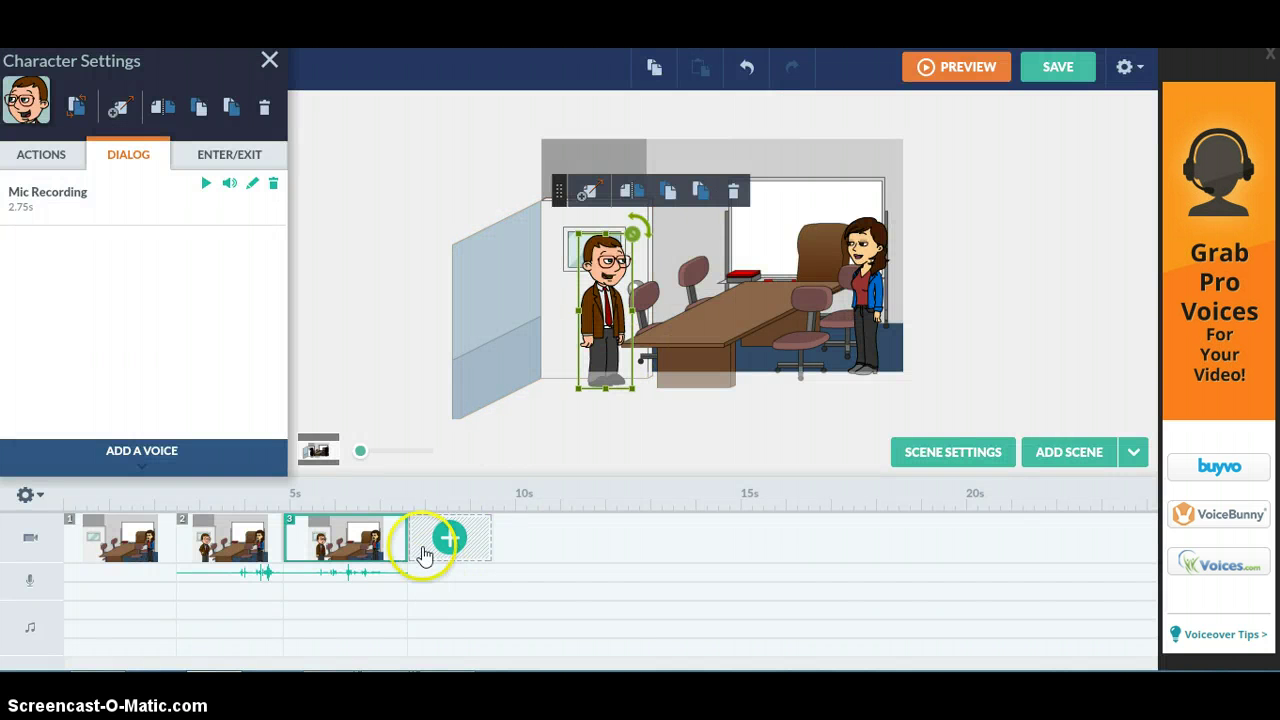
# Trim scene 3 to end at about 7.13 seconds and preview the video.
pyautogui.click(404, 534)
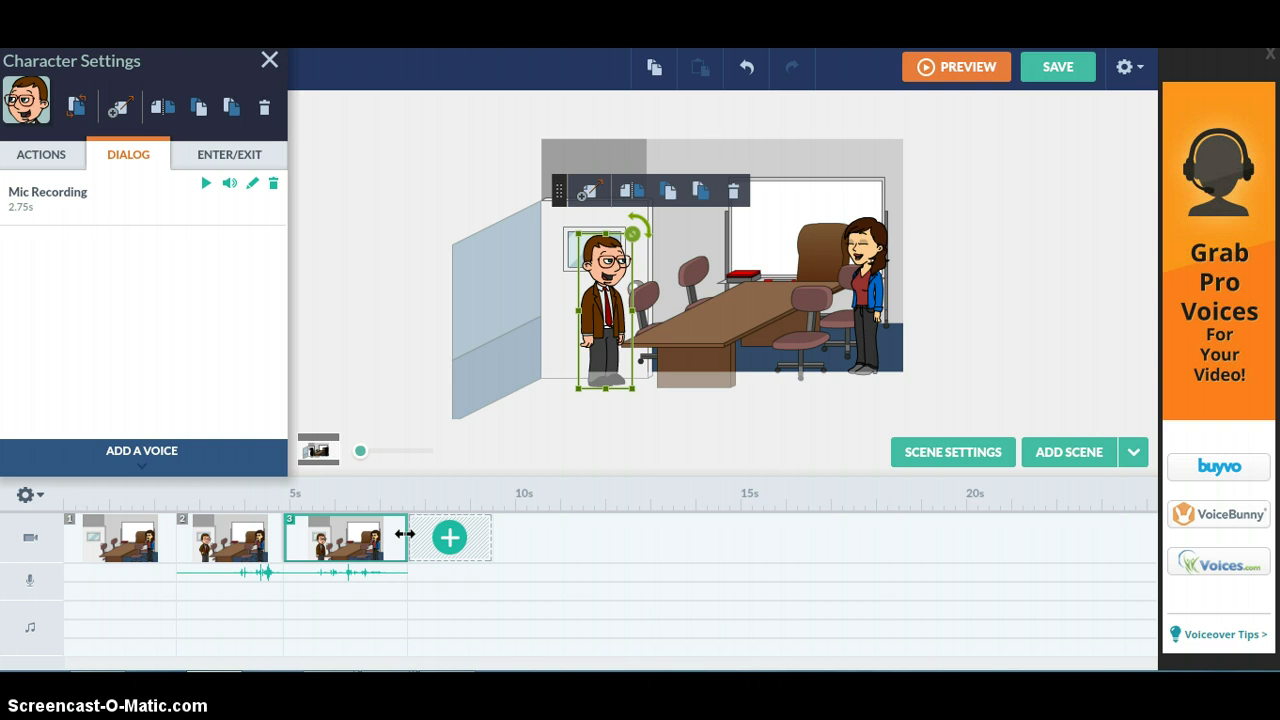
pyautogui.moveTo(405, 534); pyautogui.dragTo(374, 537)
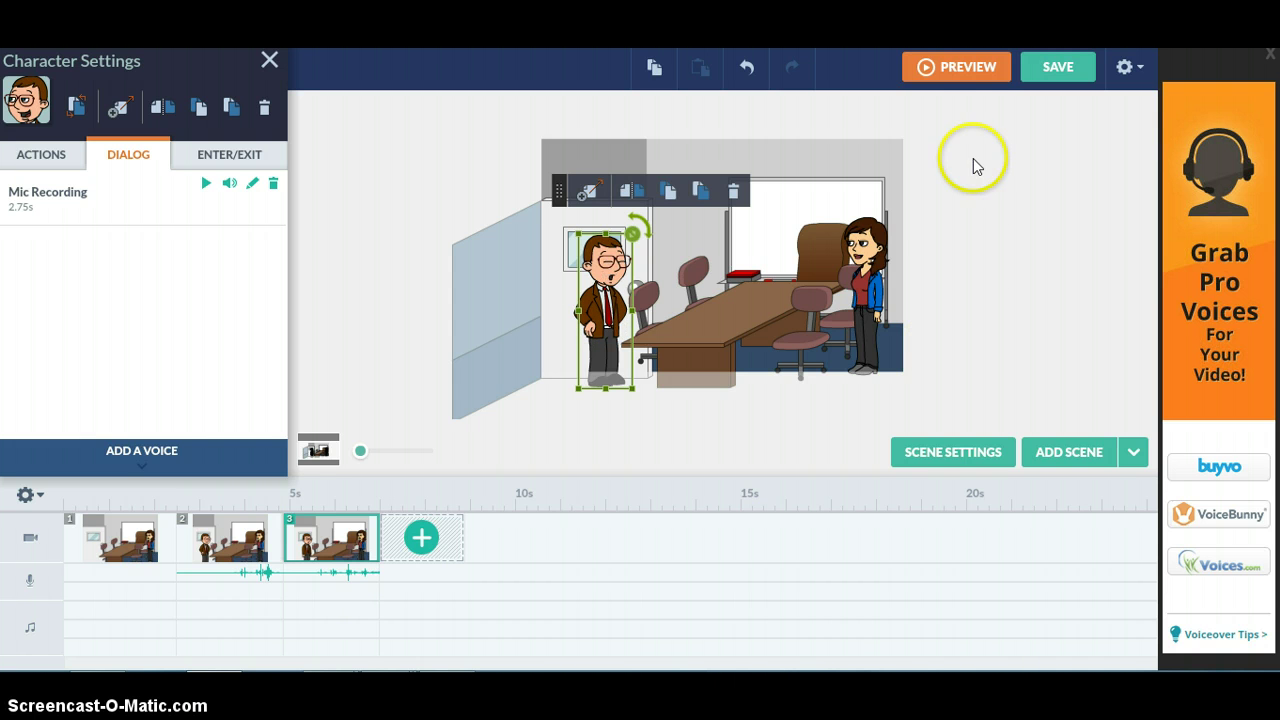
pyautogui.click(961, 78)
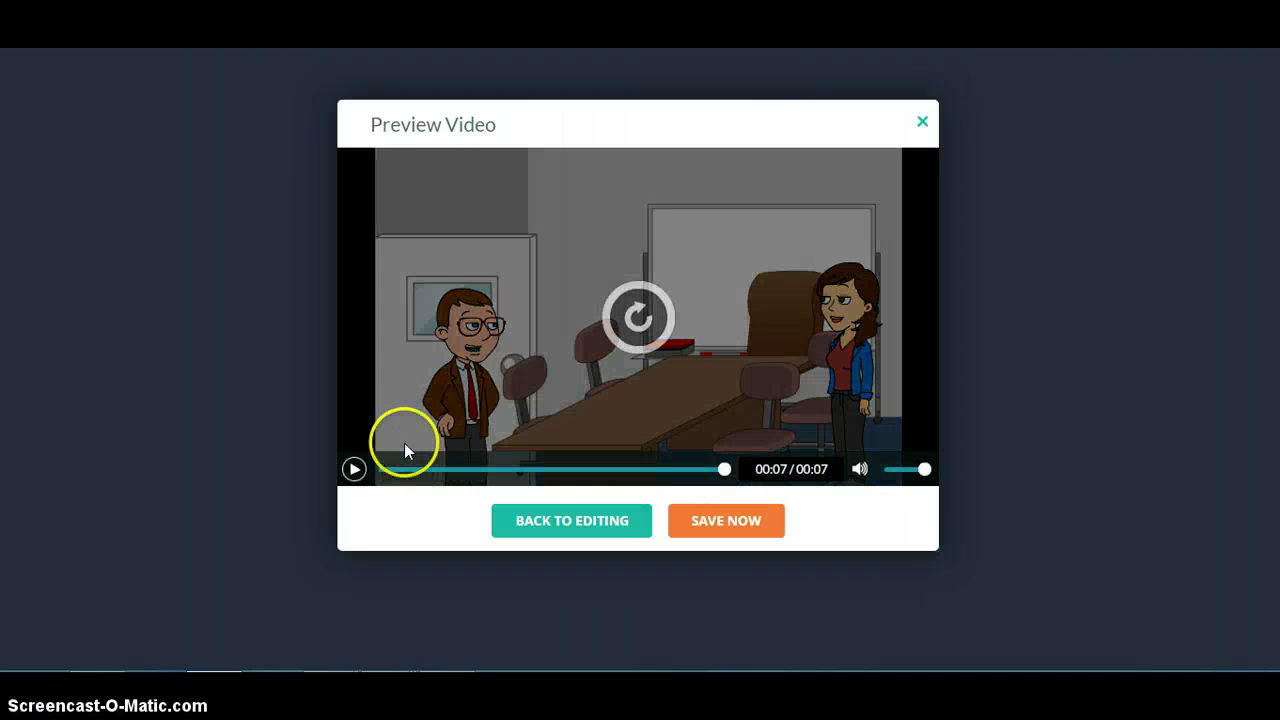
pyautogui.click(628, 320)
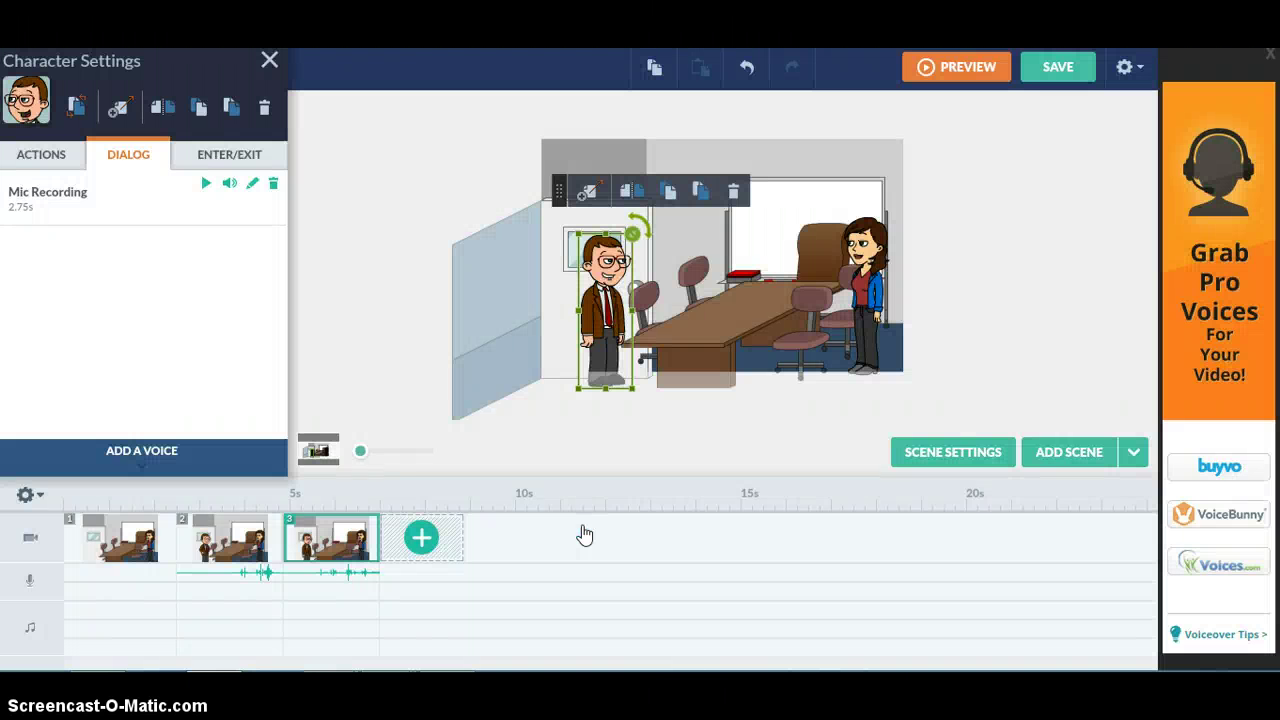
# Shorten scene 1 from 2.50 to 1.25 seconds on the timeline.
pyautogui.rightClick(138, 558)
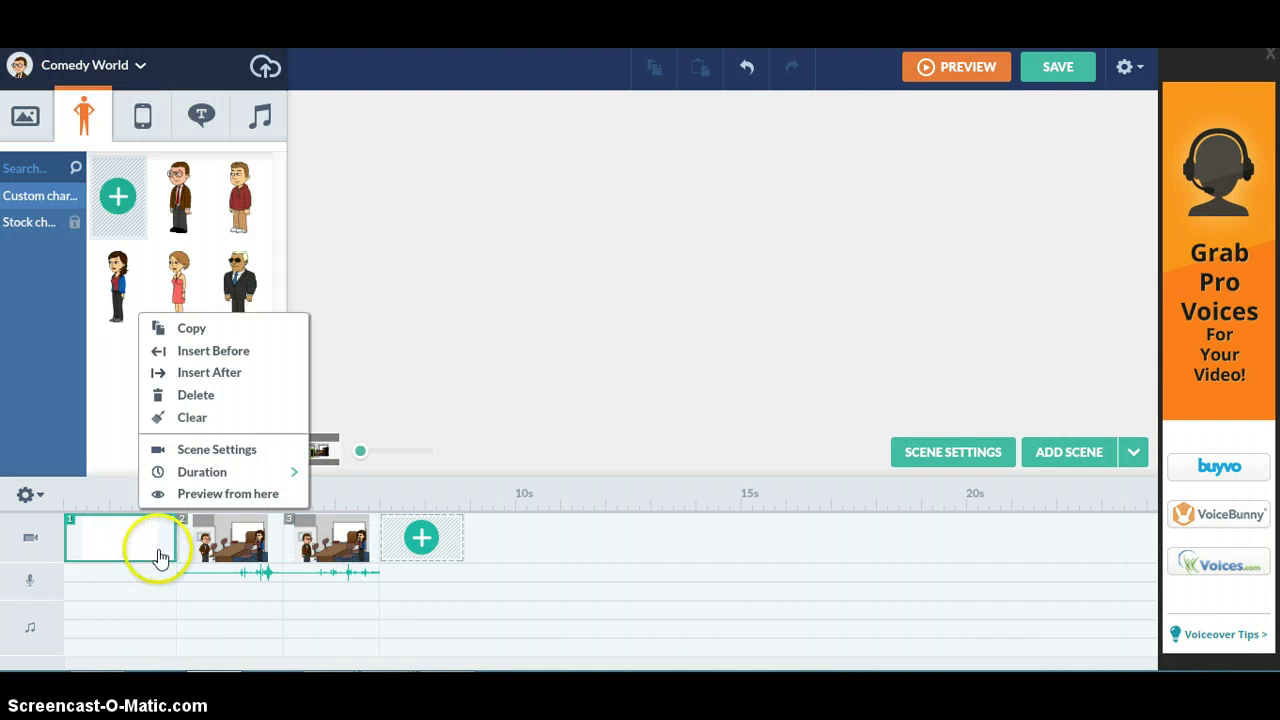
pyautogui.moveTo(172, 543); pyautogui.dragTo(124, 540)
pyautogui.moveTo(214, 537)
pyautogui.mouseDown()
pyautogui.moveTo(232, 540)
pyautogui.moveTo(214, 535)
pyautogui.mouseUp()
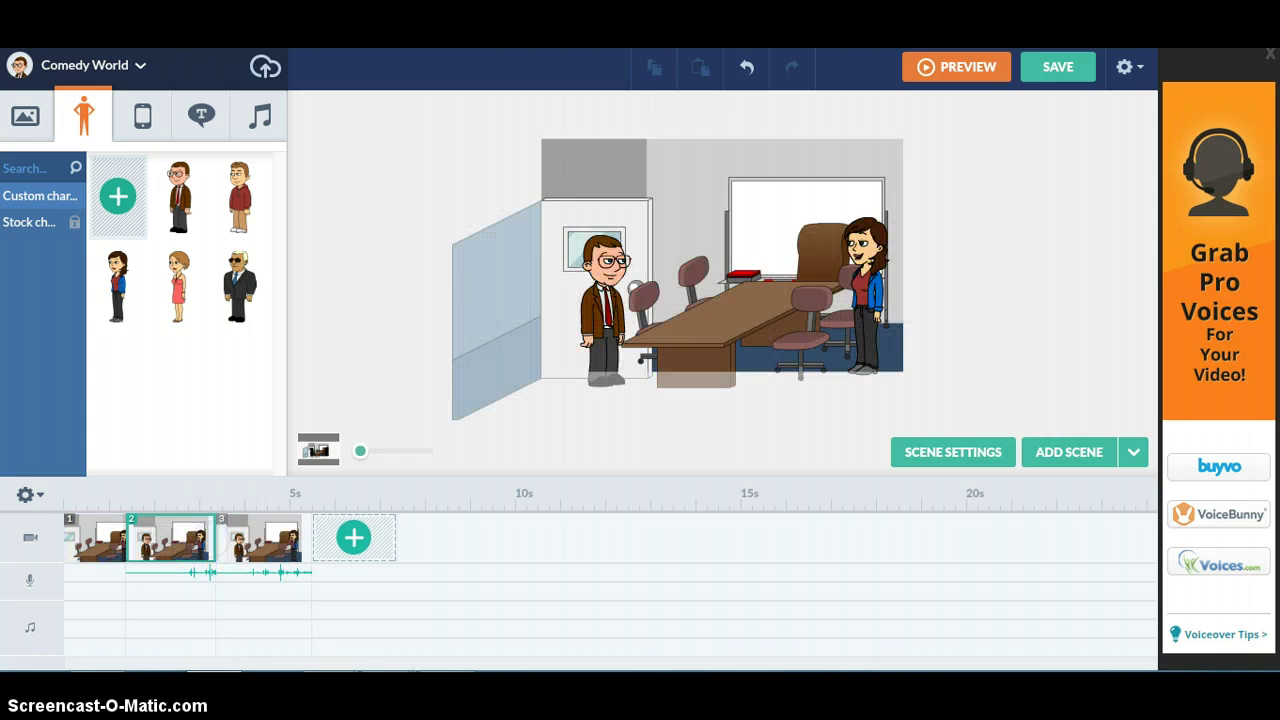
# Preview the whole three-scene video, then return to editing.
pyautogui.click(950, 68)
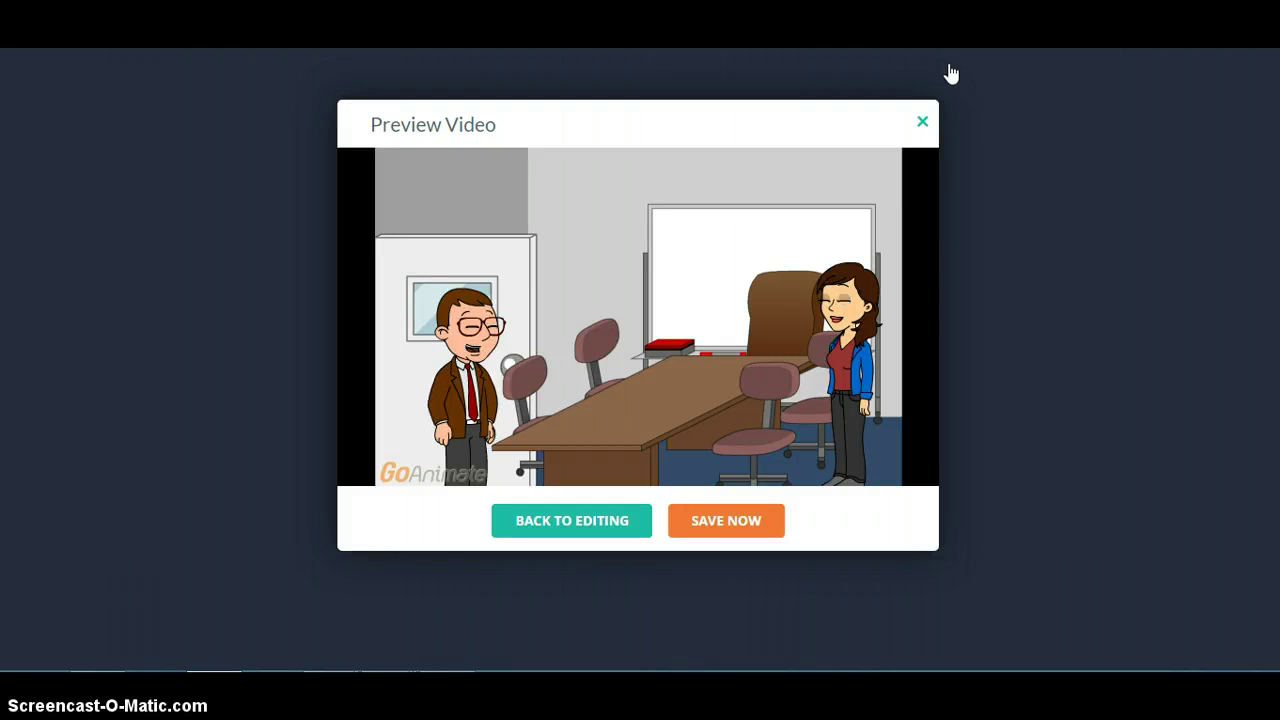
pyautogui.click(916, 124)
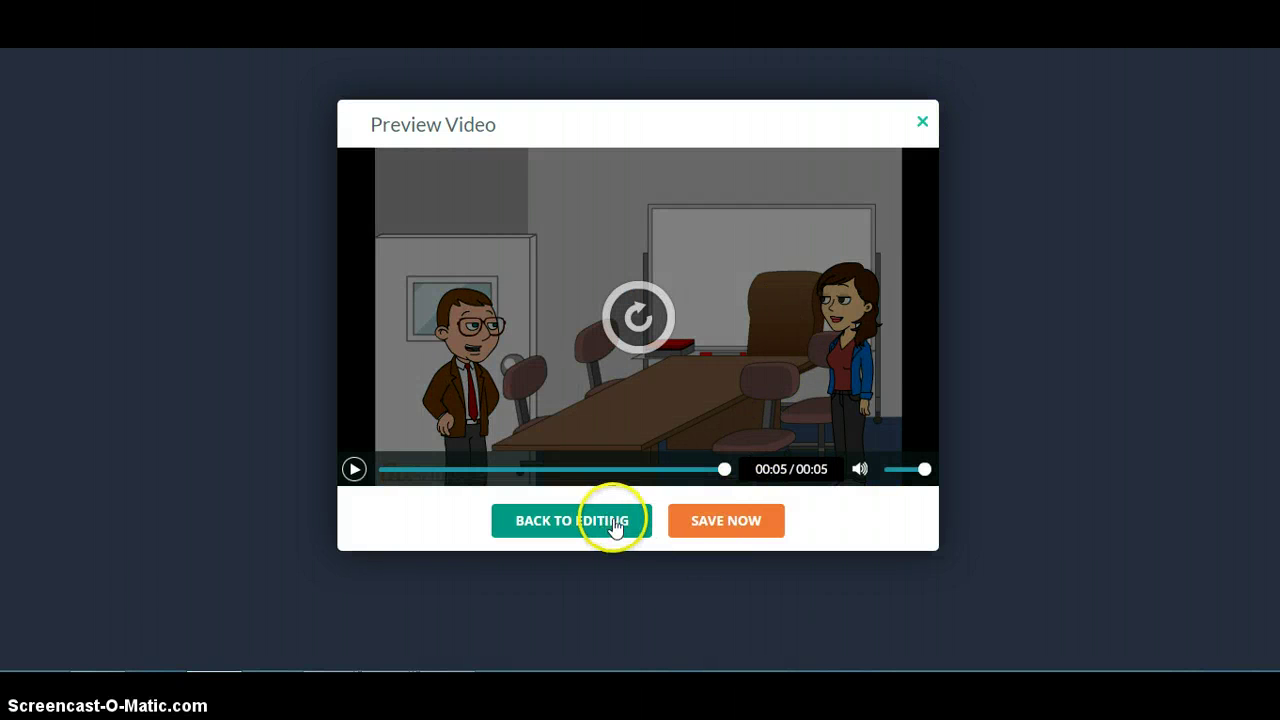
pyautogui.click(707, 524)
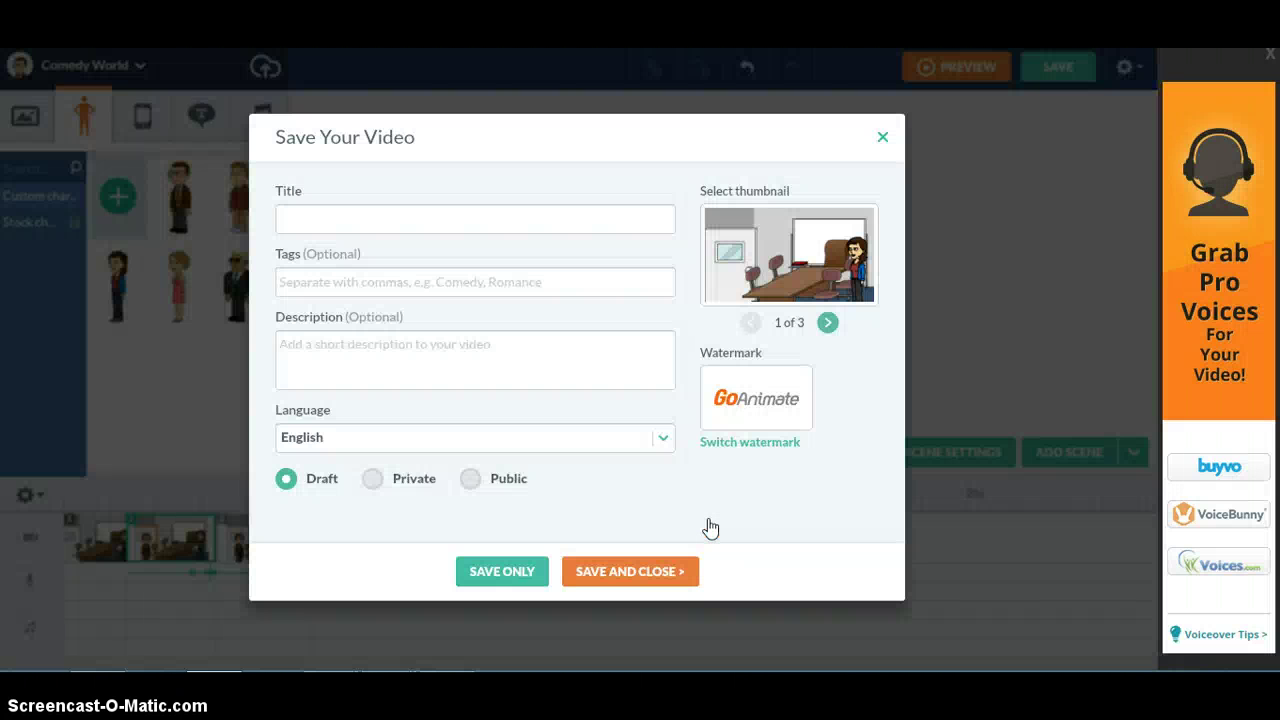
# Save the video as 'Ji1' with Public visibility and go to sharing.
pyautogui.click(563, 221)
pyautogui.write('Ji1')
pyautogui.click(472, 480)
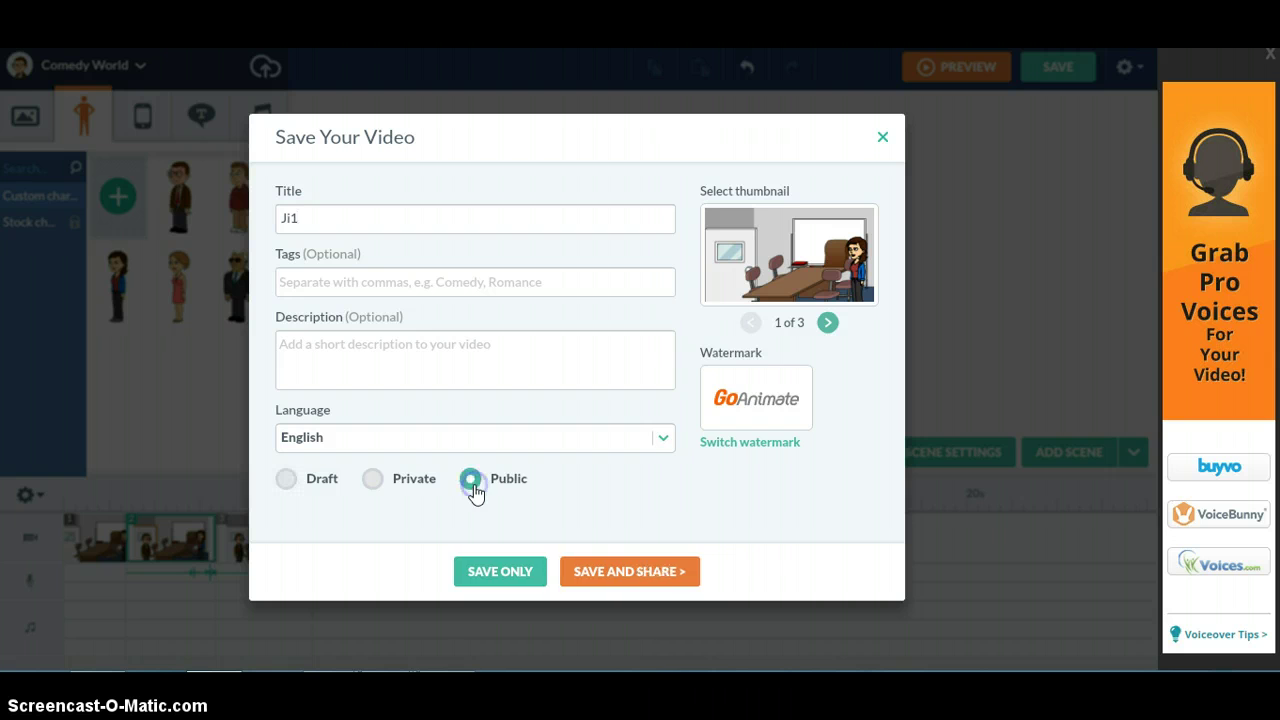
pyautogui.click(596, 574)
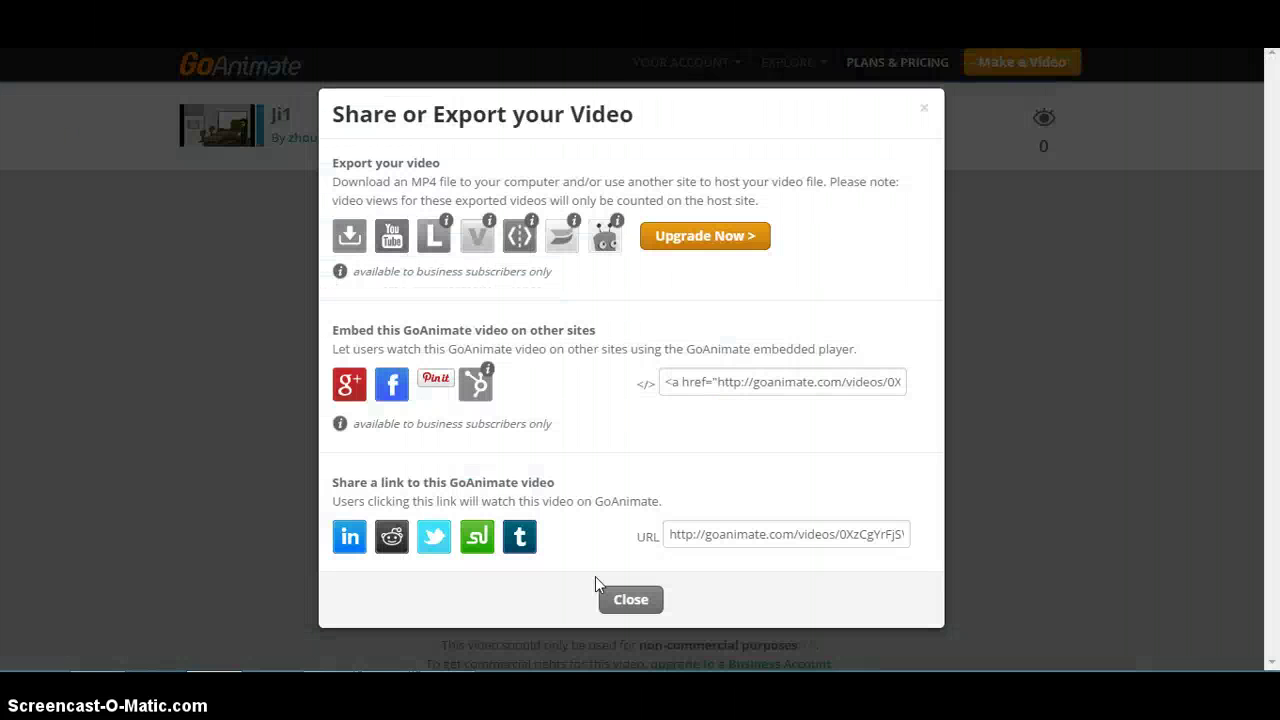
# Select the Ji1 video's embed code for copying.
pyautogui.click(786, 395)
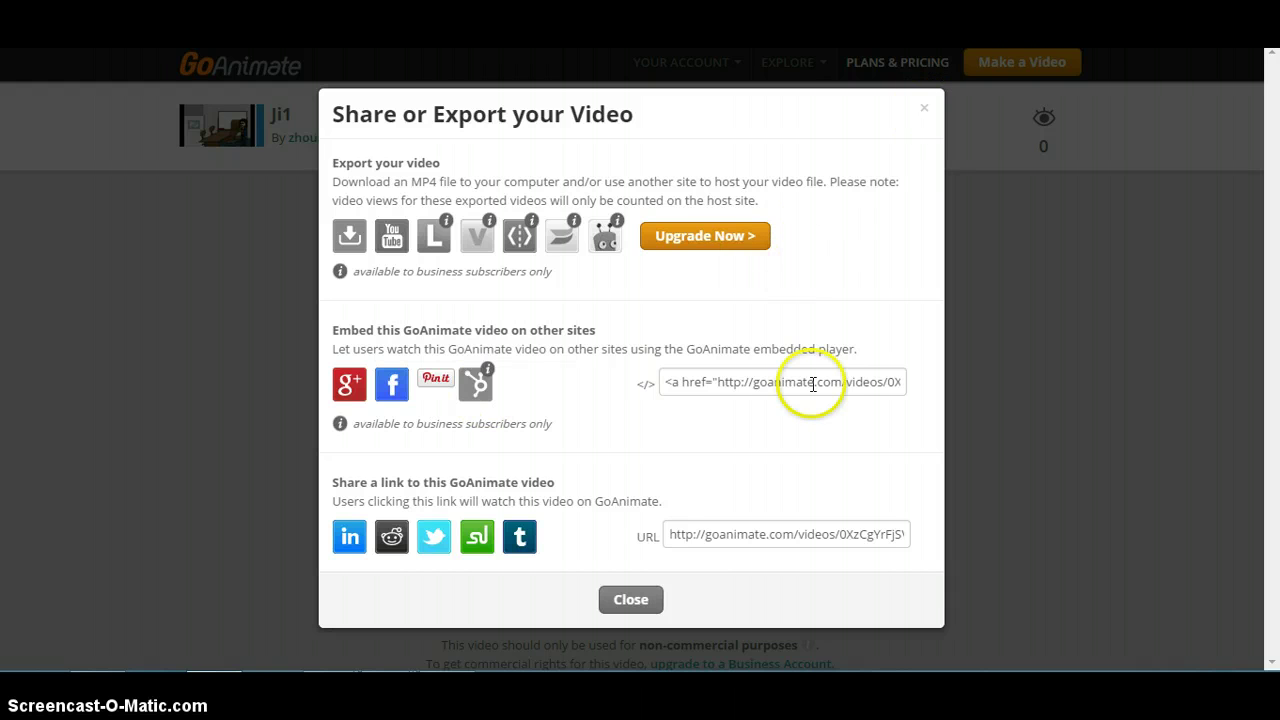
pyautogui.click(630, 600)
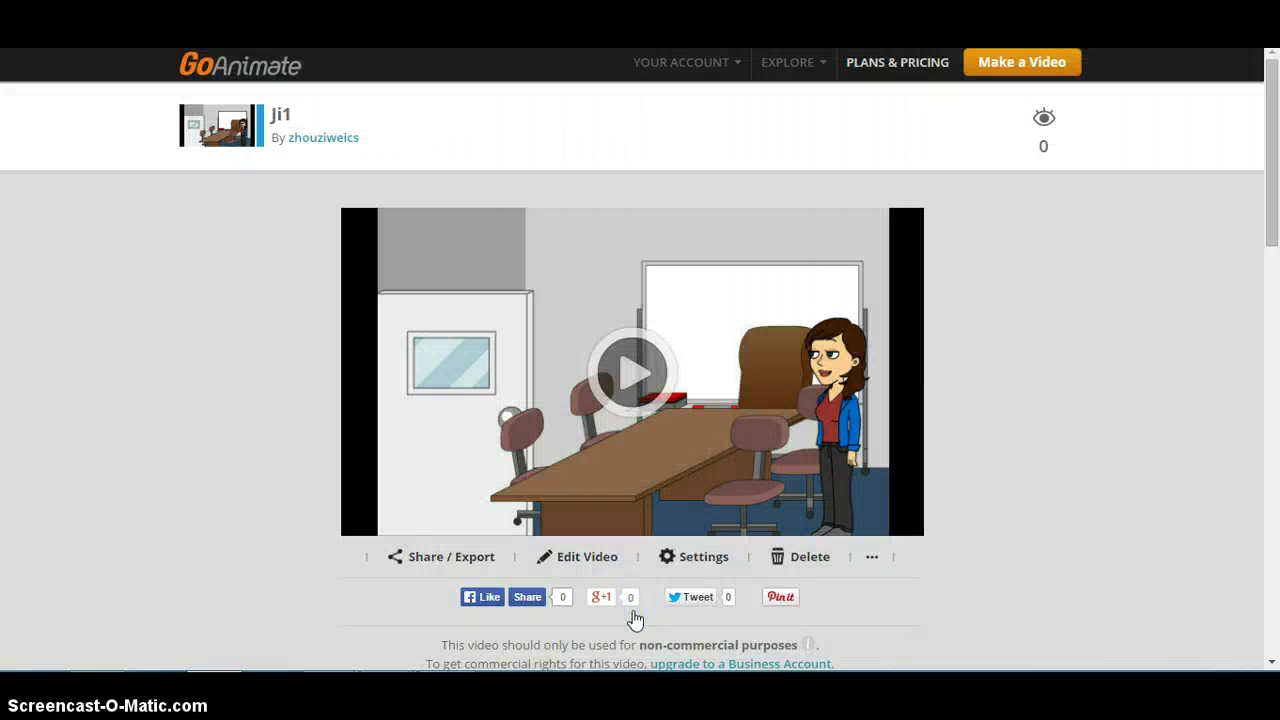